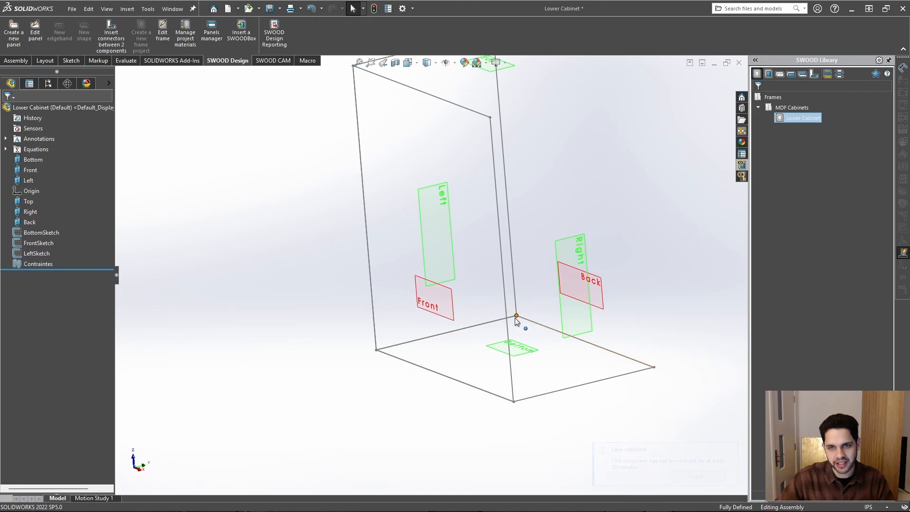
# Step: Show the panels in the SWOOD library and try to insert a copy of the 3_4 MDF panel
pyautogui.moveTo(510, 104); pyautogui.dragTo(585, 216, button='middle')
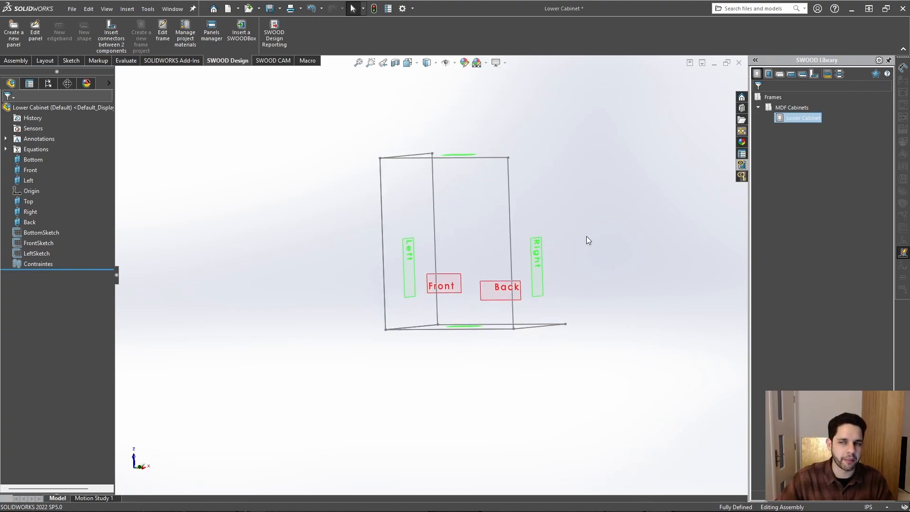
pyautogui.moveTo(686, 153); pyautogui.dragTo(615, 177, button='middle')
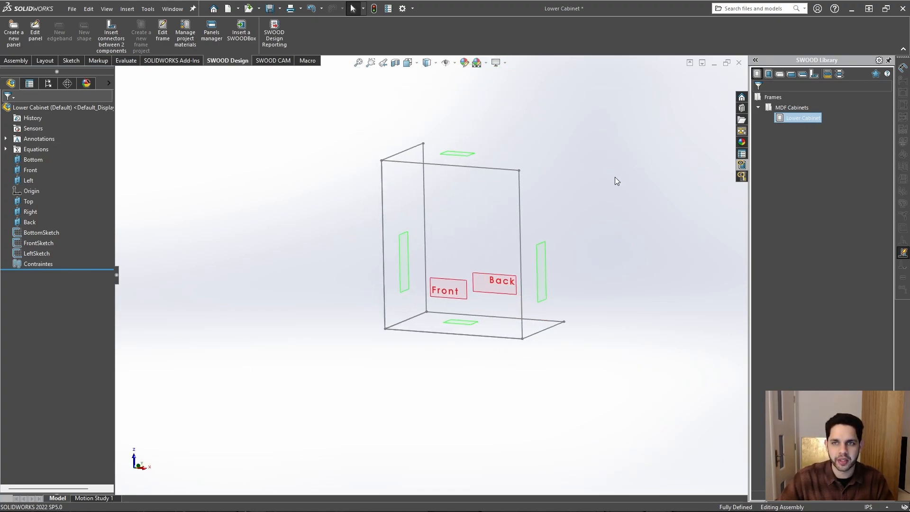
pyautogui.click(781, 75)
pyautogui.rightClick(786, 108)
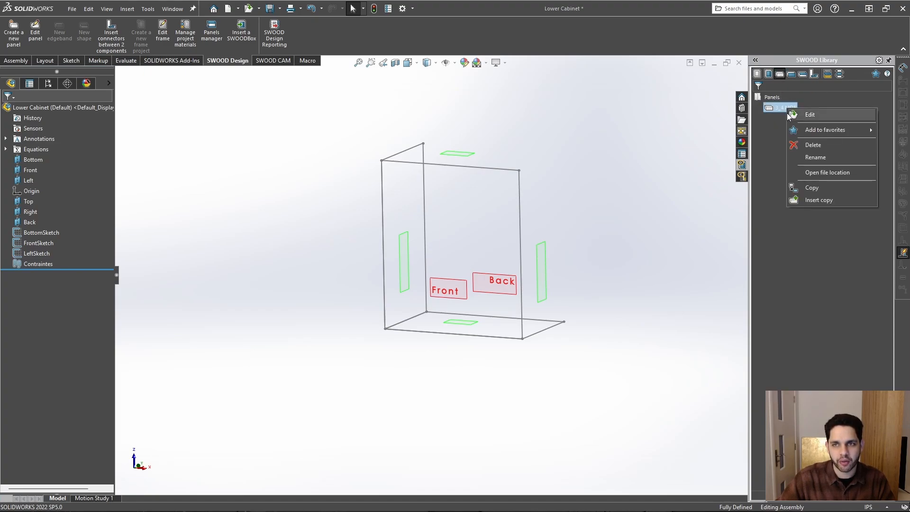
pyautogui.click(831, 201)
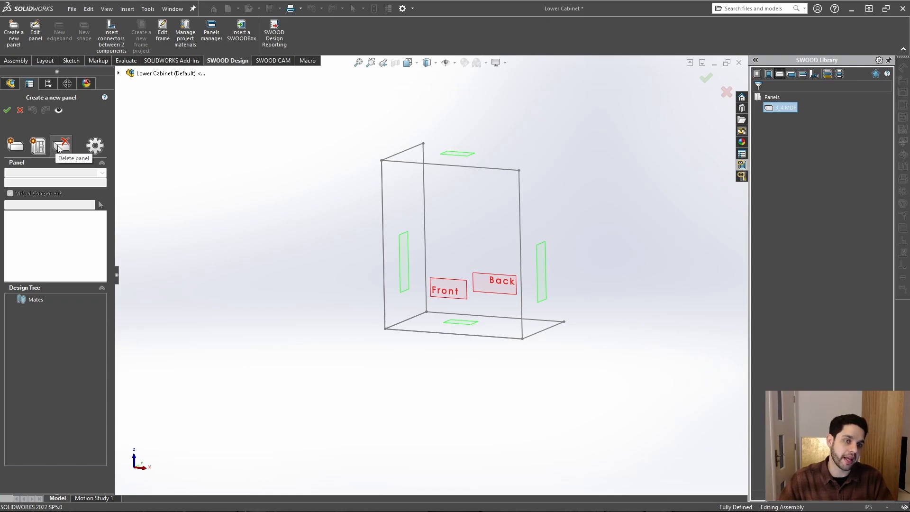
# Step: Create a freestanding 3_4 MDF panel beside the cabinet frame and try adjusting it freehand with its on-model handles
pyautogui.click(16, 149)
pyautogui.moveTo(426, 303); pyautogui.dragTo(430, 323, button='middle')
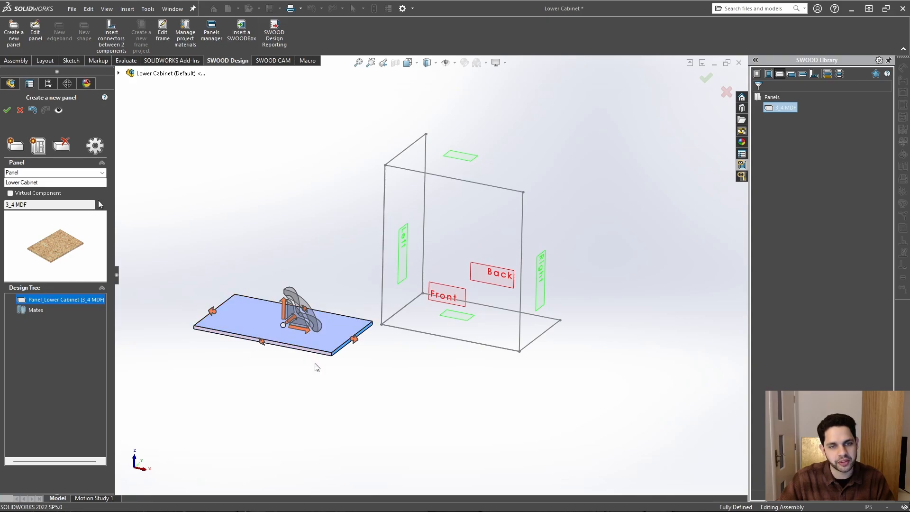
pyautogui.moveTo(317, 368); pyautogui.dragTo(322, 342, button='middle')
pyautogui.moveTo(321, 343); pyautogui.dragTo(323, 362)
pyautogui.scroll(-3, 319, 322)
pyautogui.moveTo(390, 288); pyautogui.dragTo(355, 308, button='middle')
pyautogui.scroll(-4, 356, 311)
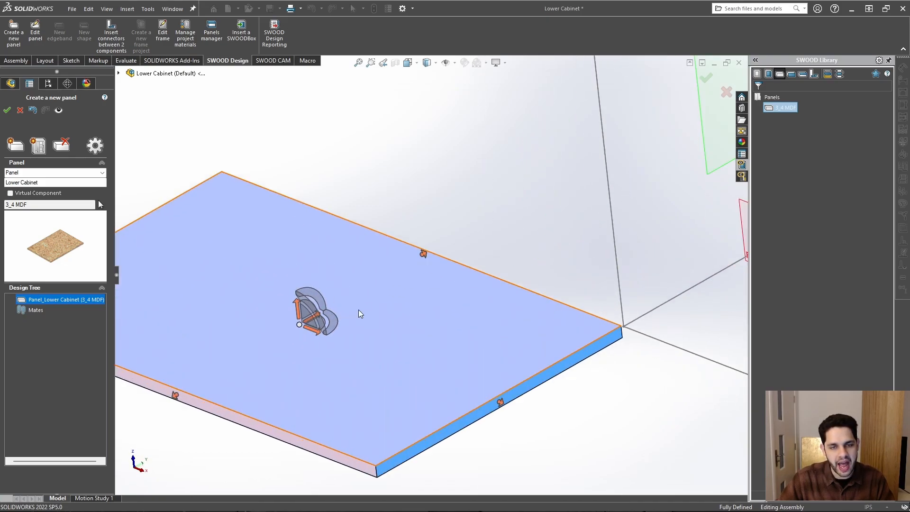
pyautogui.moveTo(377, 278); pyautogui.dragTo(424, 258)
# Step: Try moving the freestanding panel slightly along its vertical and horizontal axes
pyautogui.moveTo(408, 276); pyautogui.dragTo(488, 277, button='middle')
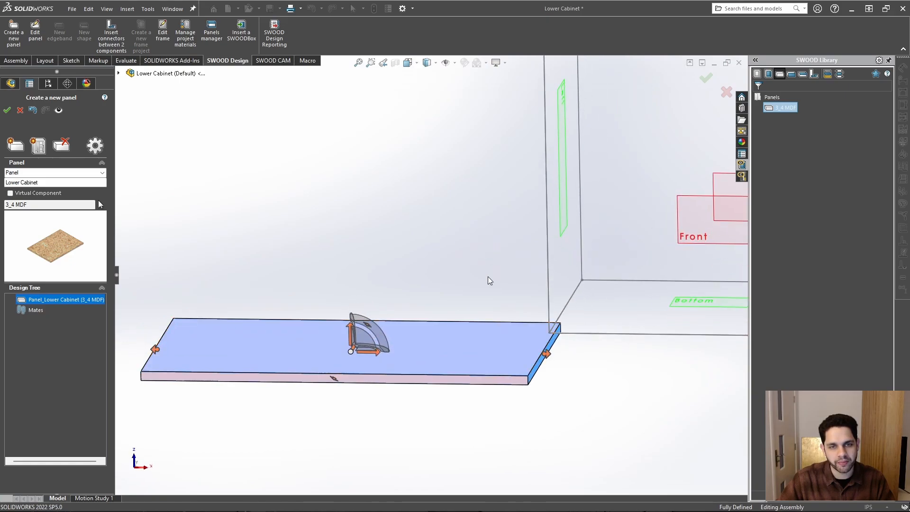
pyautogui.moveTo(351, 326); pyautogui.dragTo(368, 312)
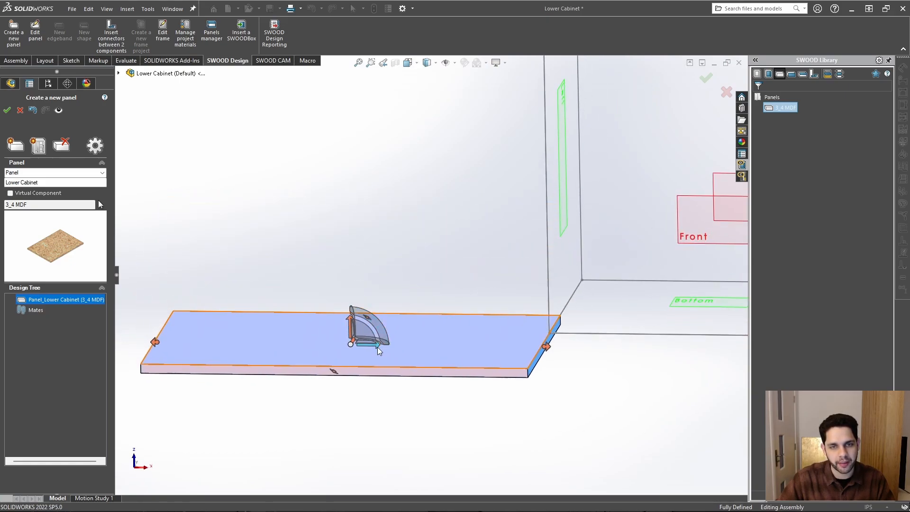
pyautogui.moveTo(378, 347); pyautogui.dragTo(397, 354)
pyautogui.moveTo(397, 354); pyautogui.dragTo(393, 306, button='middle')
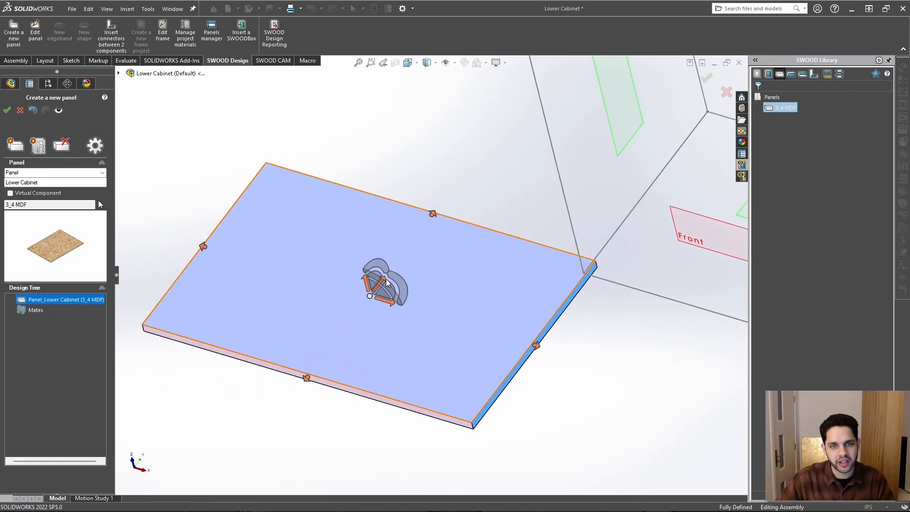
pyautogui.moveTo(386, 283); pyautogui.dragTo(353, 292)
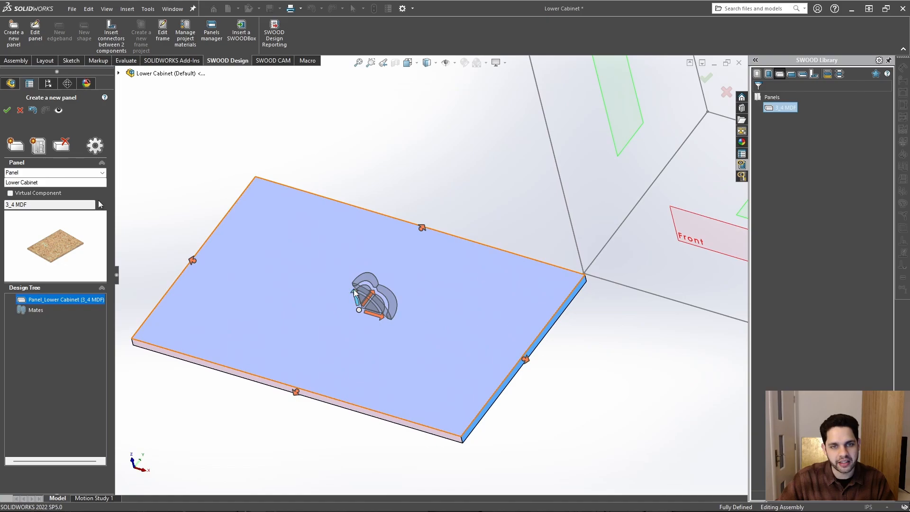
# Step: Try further freehand adjustments to the position and edges of the freestanding MDF panel
pyautogui.moveTo(432, 353); pyautogui.dragTo(382, 293, button='middle')
pyautogui.moveTo(331, 278)
pyautogui.mouseDown()
pyautogui.moveTo(349, 309)
pyautogui.moveTo(328, 235)
pyautogui.moveTo(341, 266)
pyautogui.mouseUp()
pyautogui.moveTo(491, 237); pyautogui.dragTo(396, 273, button='middle')
pyautogui.moveTo(439, 228); pyautogui.dragTo(456, 285)
pyautogui.moveTo(455, 284); pyautogui.dragTo(309, 289, button='middle')
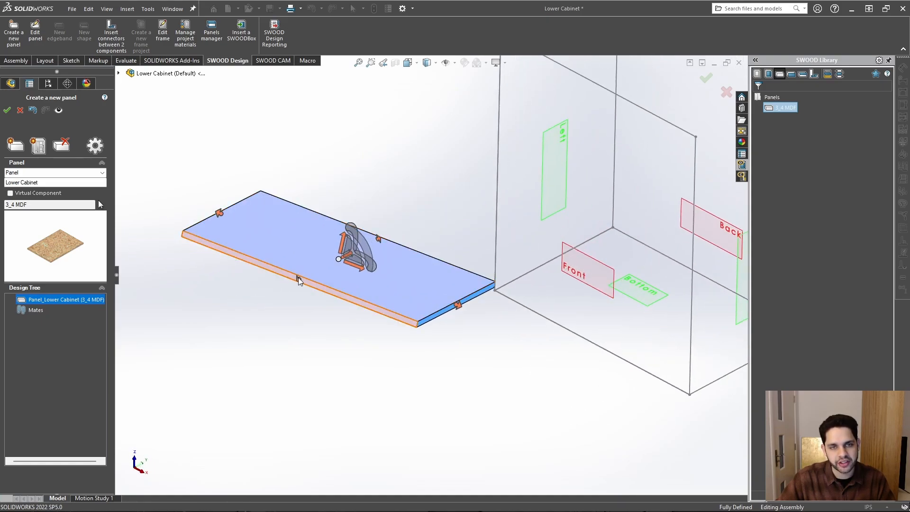
pyautogui.moveTo(376, 265); pyautogui.dragTo(383, 286, button='middle')
pyautogui.scroll(-3, 377, 241)
pyautogui.moveTo(398, 268); pyautogui.dragTo(403, 242)
pyautogui.scroll(3, 437, 290)
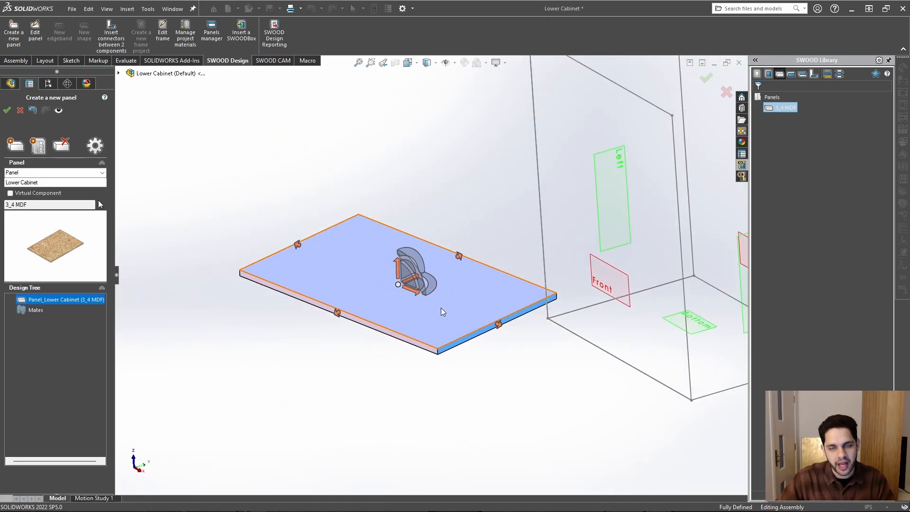
pyautogui.moveTo(441, 308); pyautogui.dragTo(518, 370, button='middle')
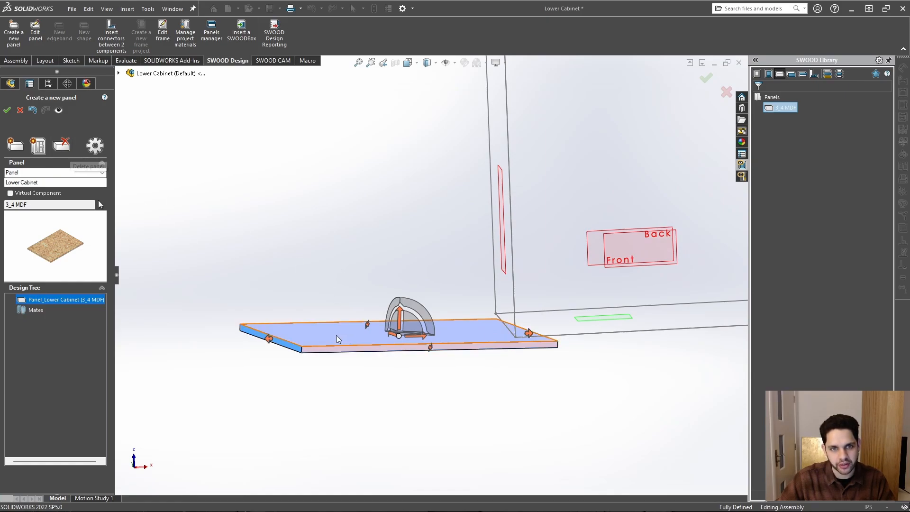
# Step: Delete the freestanding 3_4 MDF panel from the assembly
pyautogui.click(60, 152)
pyautogui.scroll(4, 593, 323)
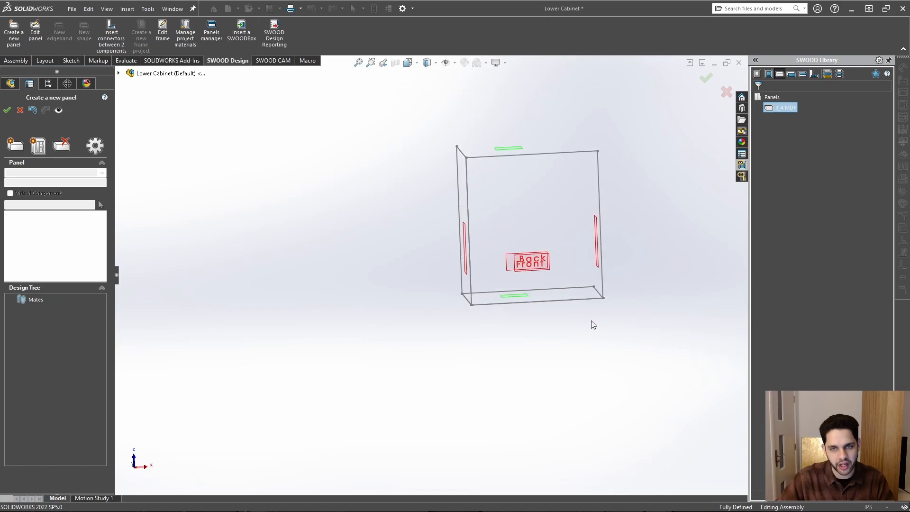
pyautogui.keyDown('ctrl'); pyautogui.moveTo(593, 323); pyautogui.dragTo(535, 322, button='middle'); pyautogui.keyUp('ctrl')
pyautogui.scroll(-2, 489, 260)
pyautogui.moveTo(489, 260); pyautogui.dragTo(472, 249, button='middle')
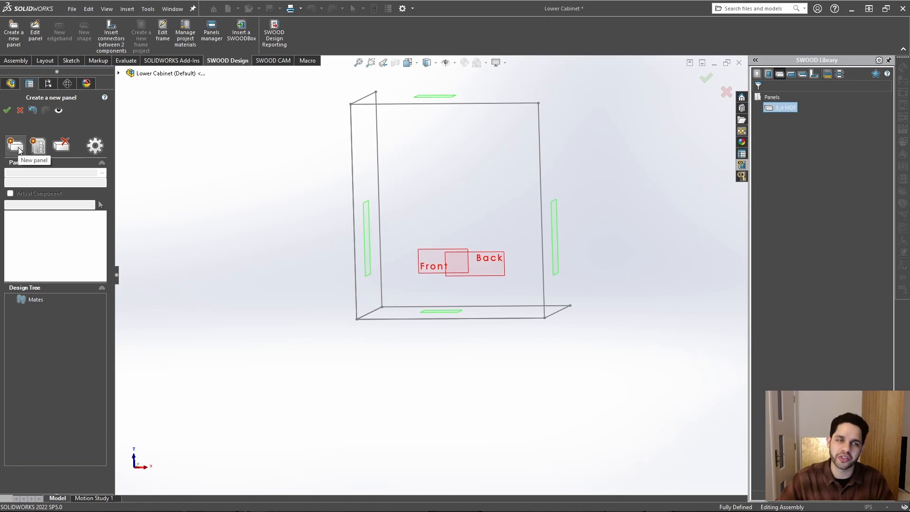
# Step: Add the left side panel in 3_4 MDF to the cabinet frame using the cabinet layout diagram
pyautogui.click(38, 145)
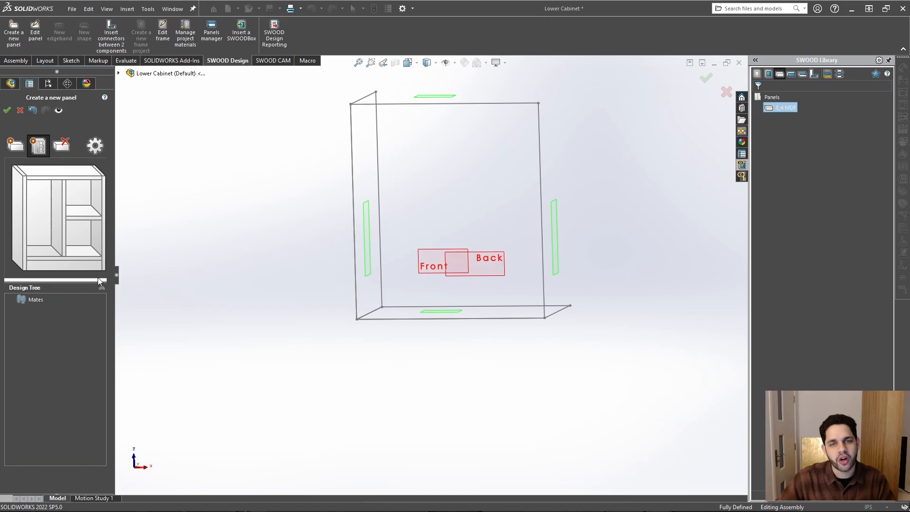
pyautogui.click(24, 221)
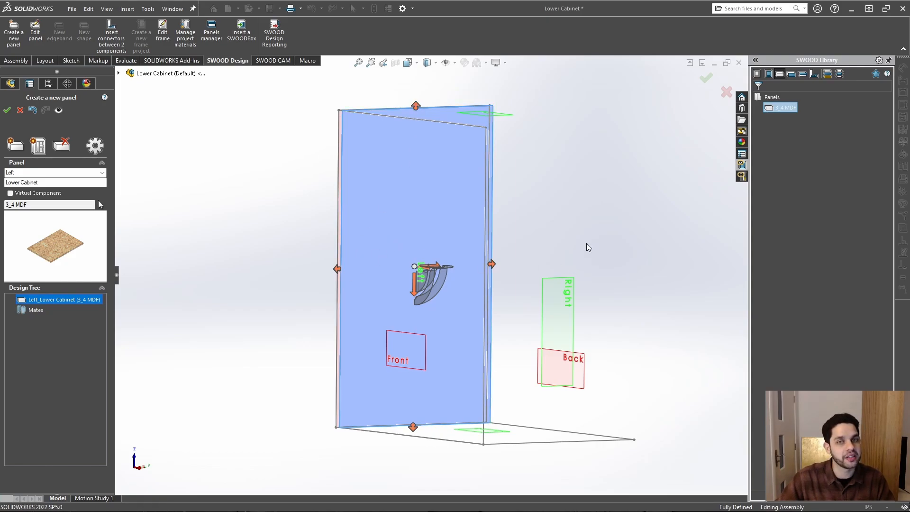
pyautogui.moveTo(535, 225); pyautogui.dragTo(409, 292, button='middle')
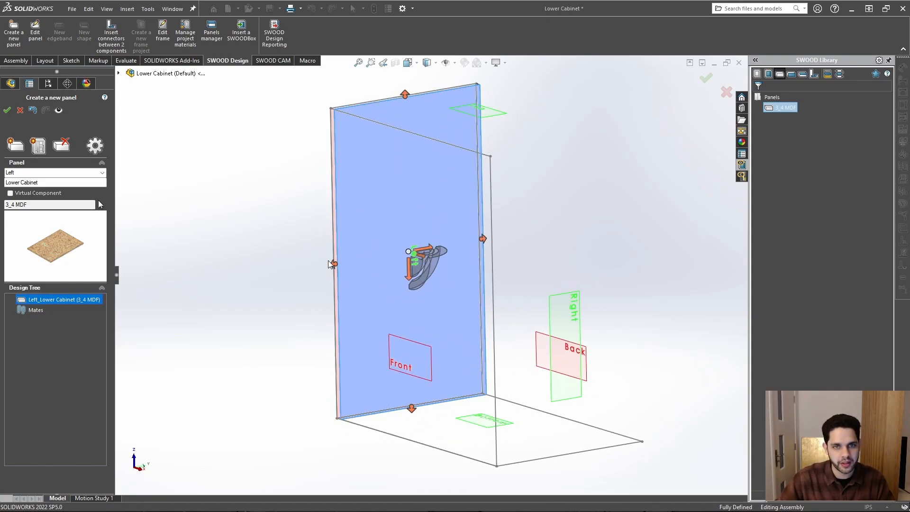
# Step: Constrain the left panel's front edge to the Front plane with an offset distance of 2.5 in
pyautogui.moveTo(334, 265); pyautogui.dragTo(397, 350)
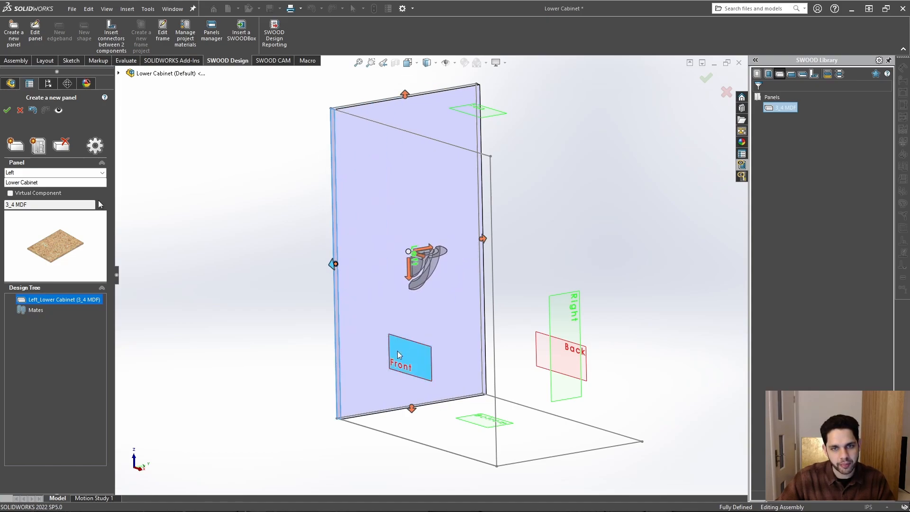
pyautogui.moveTo(398, 355); pyautogui.dragTo(397, 353)
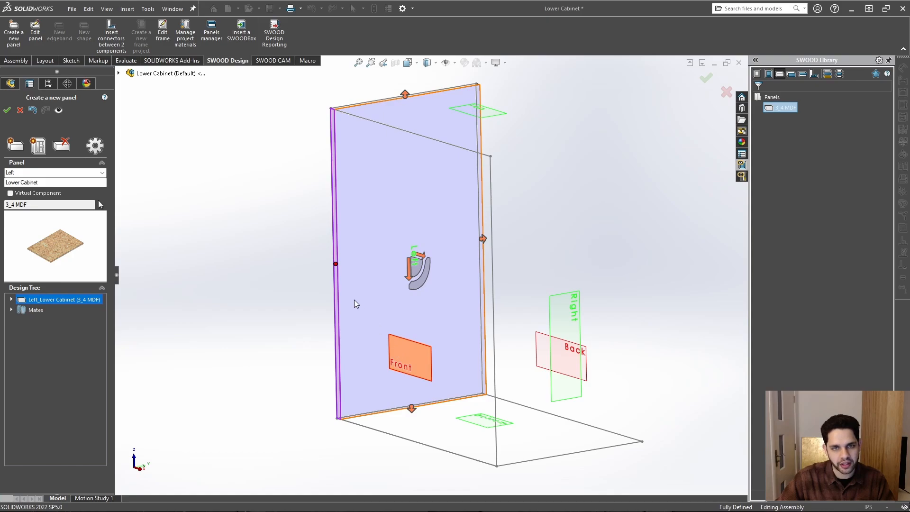
pyautogui.click(336, 263)
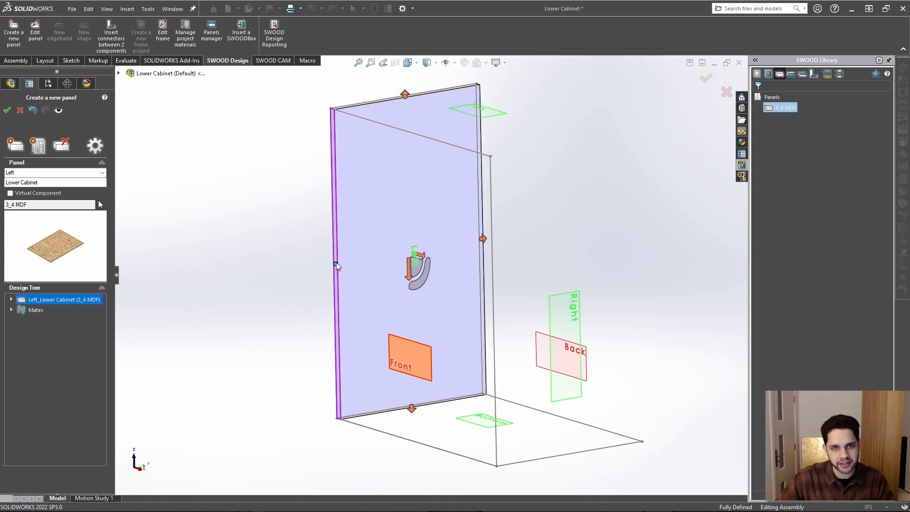
pyautogui.click(337, 264)
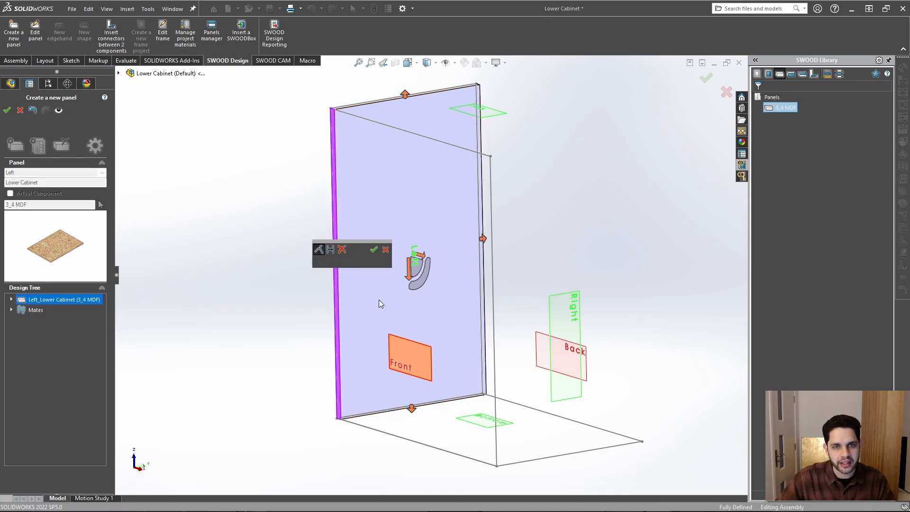
pyautogui.click(331, 251)
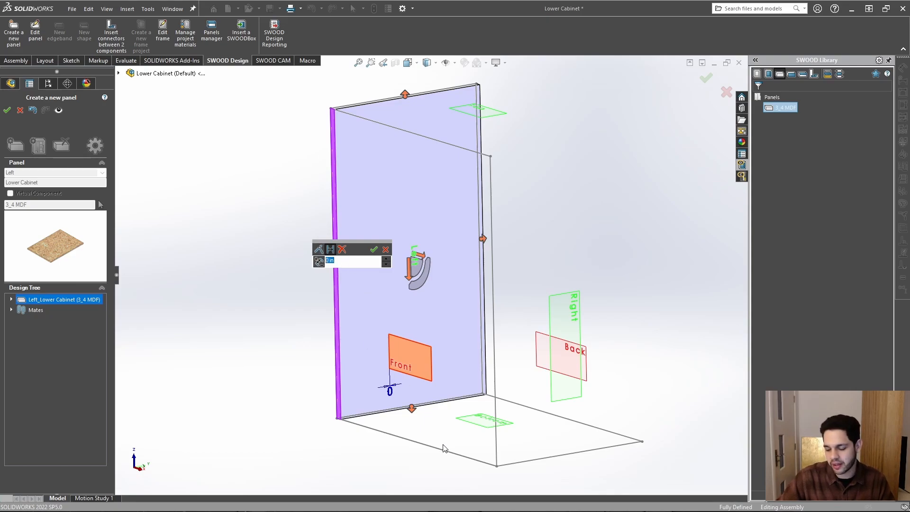
pyautogui.write('2')
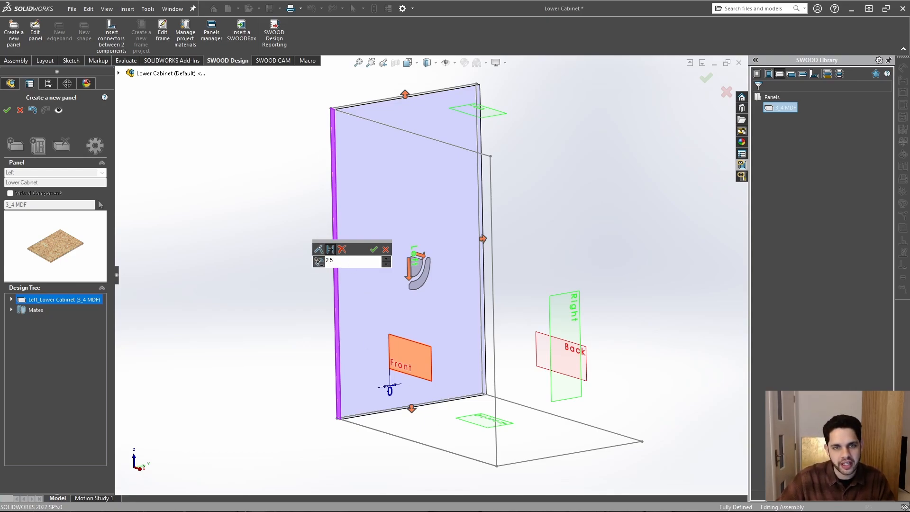
pyautogui.write('.5')
pyautogui.press('Return')
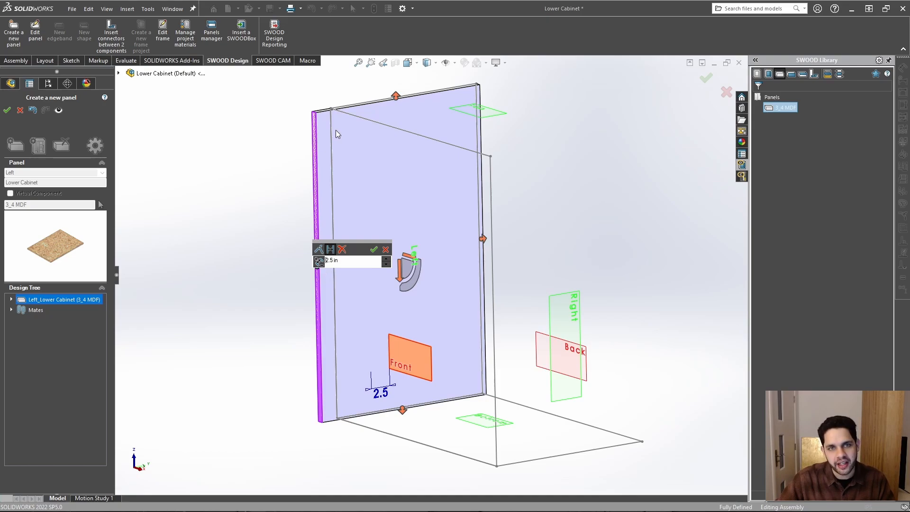
# Step: Flip the direction of the front edge's 2.5 in offset several times to compare both sides of the Front plane
pyautogui.click(319, 264)
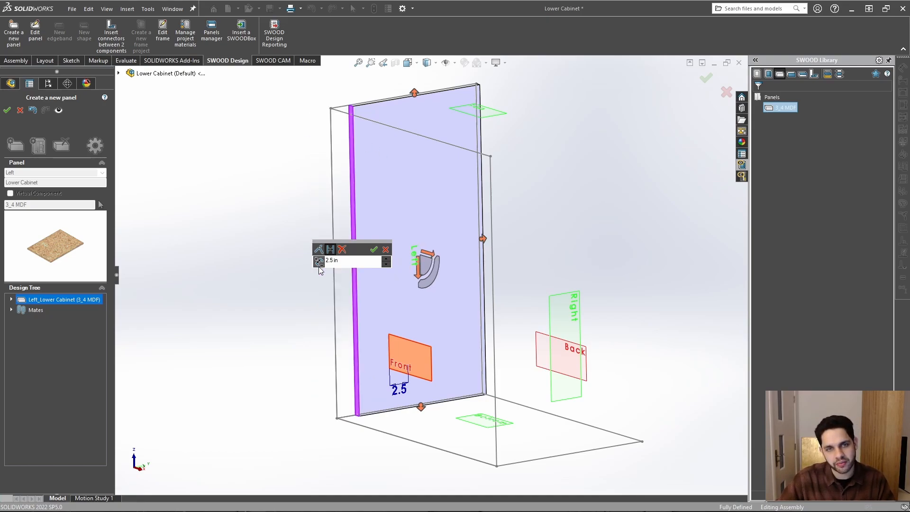
pyautogui.click(318, 265)
pyautogui.click(319, 264)
pyautogui.click(319, 264)
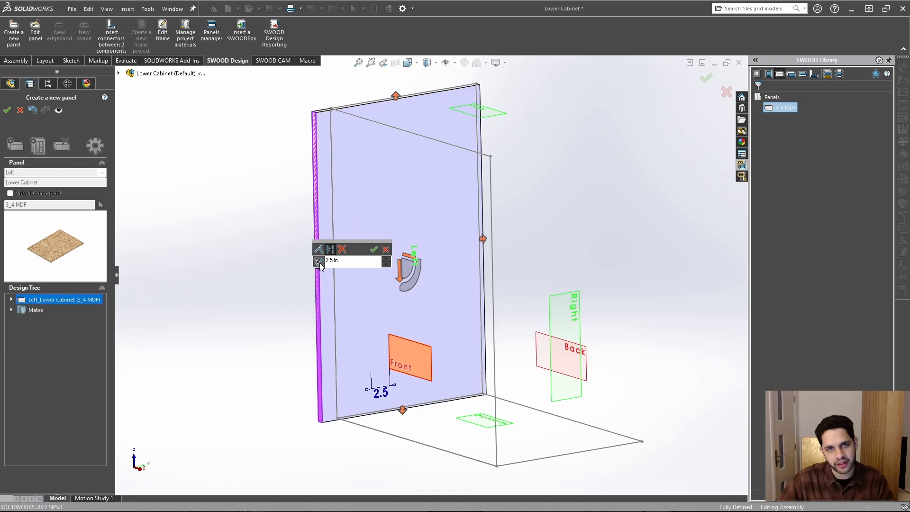
pyautogui.click(318, 264)
pyautogui.click(319, 264)
pyautogui.click(319, 263)
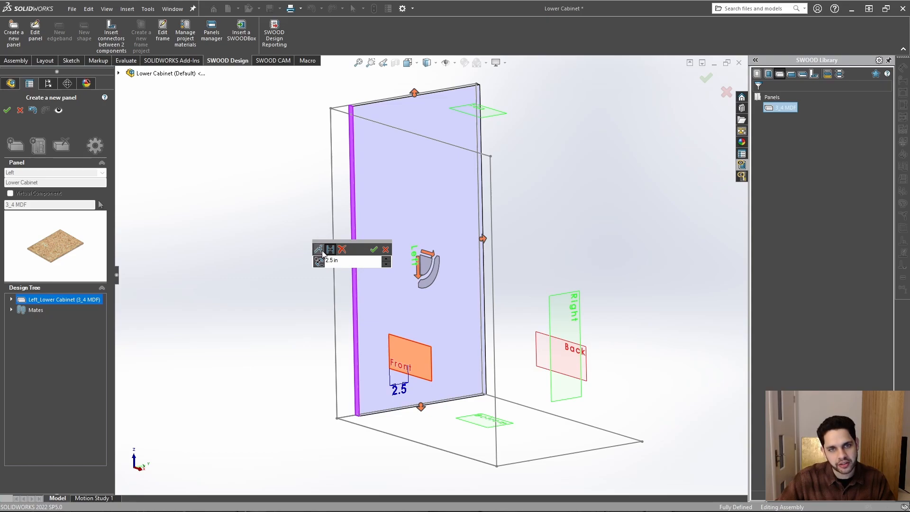
# Step: Switch the front edge's constraint from an offset to coincident and remove it from the left panel
pyautogui.click(321, 251)
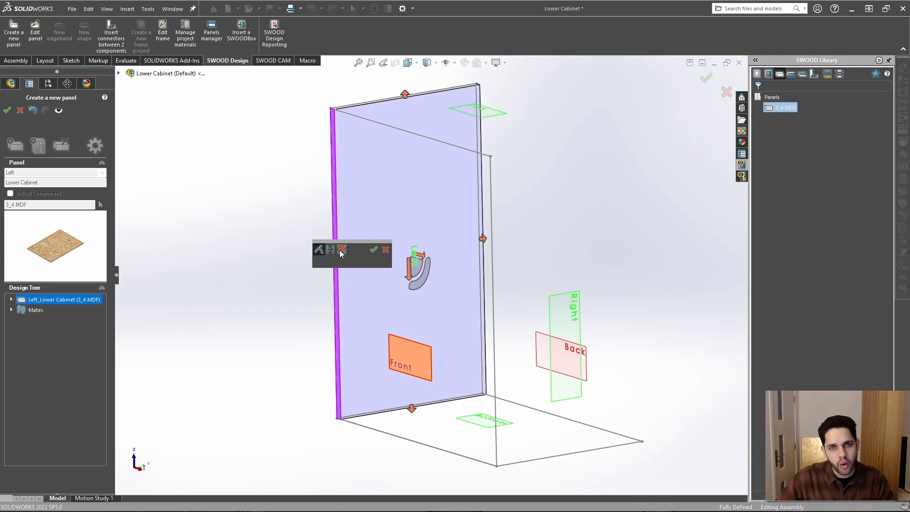
pyautogui.click(342, 249)
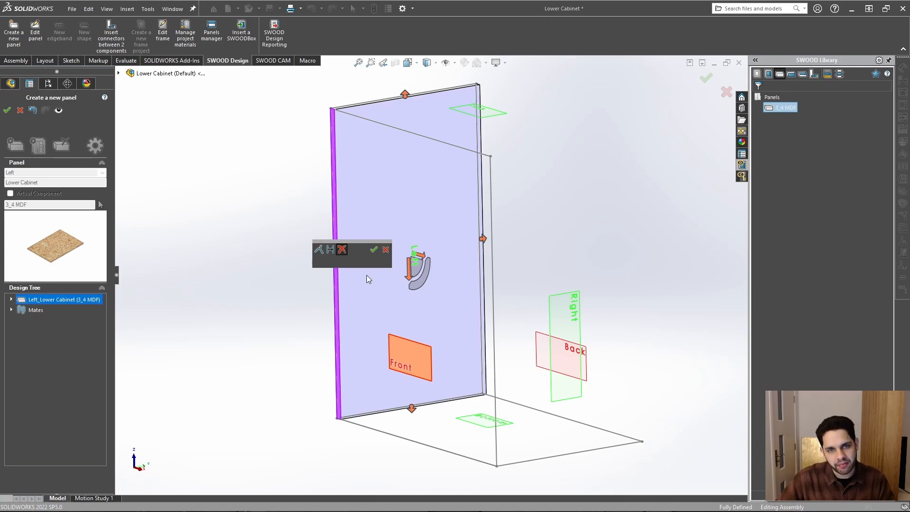
pyautogui.scroll(1, 366, 275)
pyautogui.moveTo(366, 275); pyautogui.dragTo(390, 298, button='middle')
pyautogui.scroll(1, 390, 299)
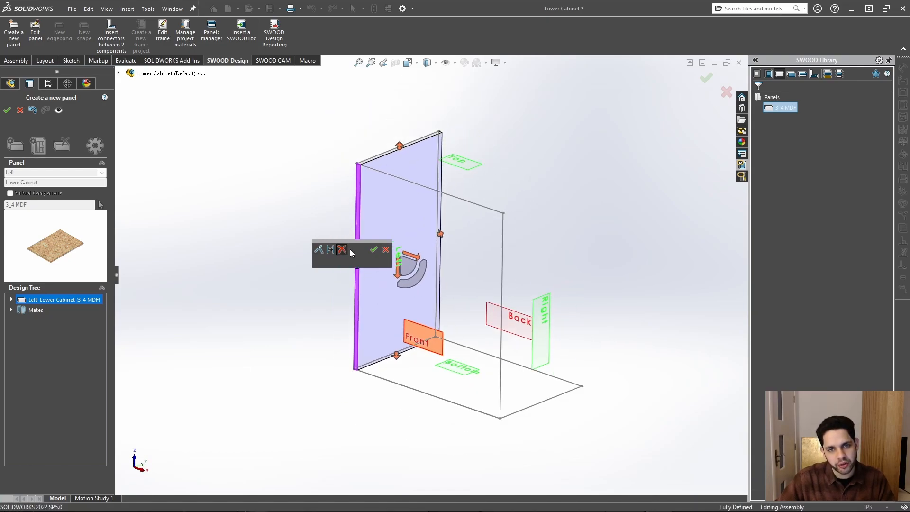
pyautogui.click(374, 250)
# Step: Attach the left panel's front edge to the Front plane again, flush with it
pyautogui.scroll(-3, 366, 273)
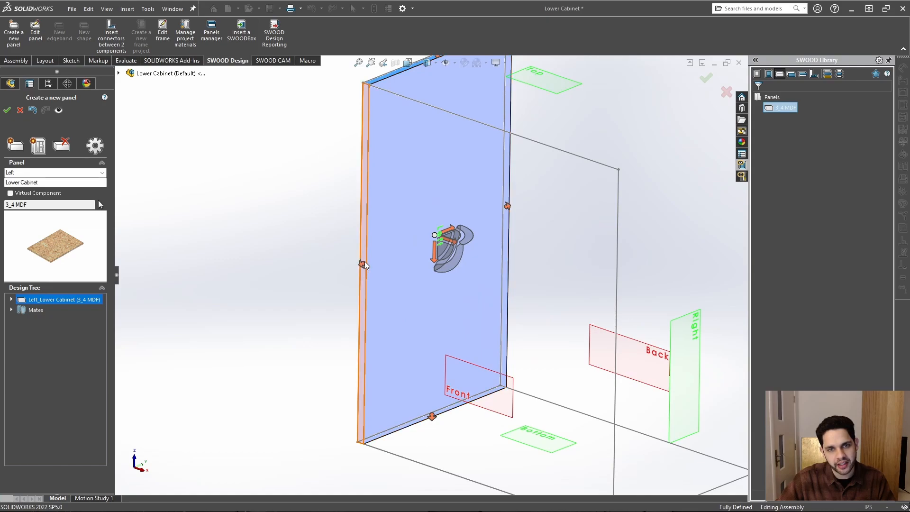
pyautogui.click(363, 264)
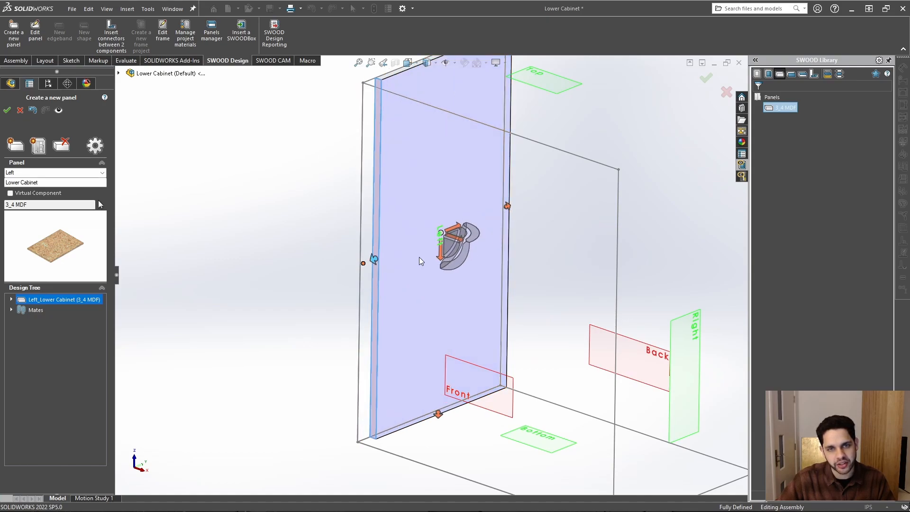
pyautogui.moveTo(419, 257); pyautogui.dragTo(454, 383)
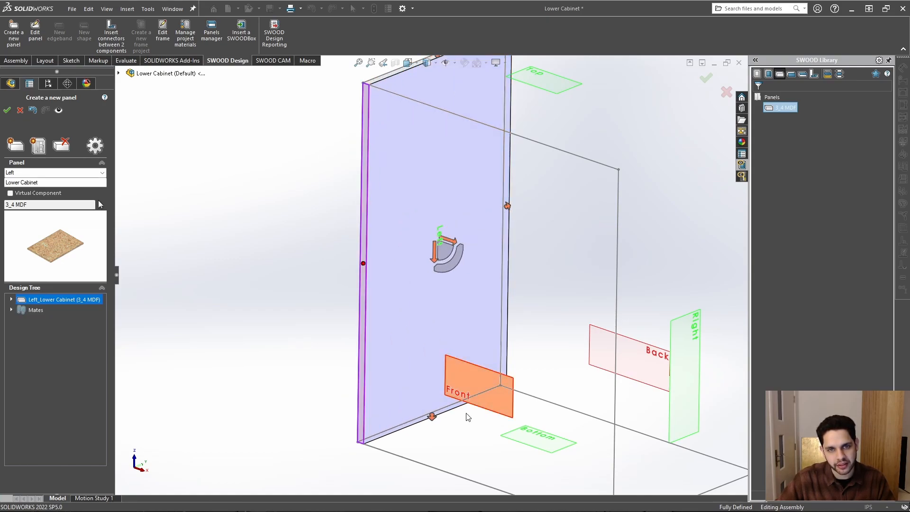
pyautogui.scroll(1, 461, 410)
pyautogui.moveTo(462, 410); pyautogui.dragTo(456, 394, button='middle')
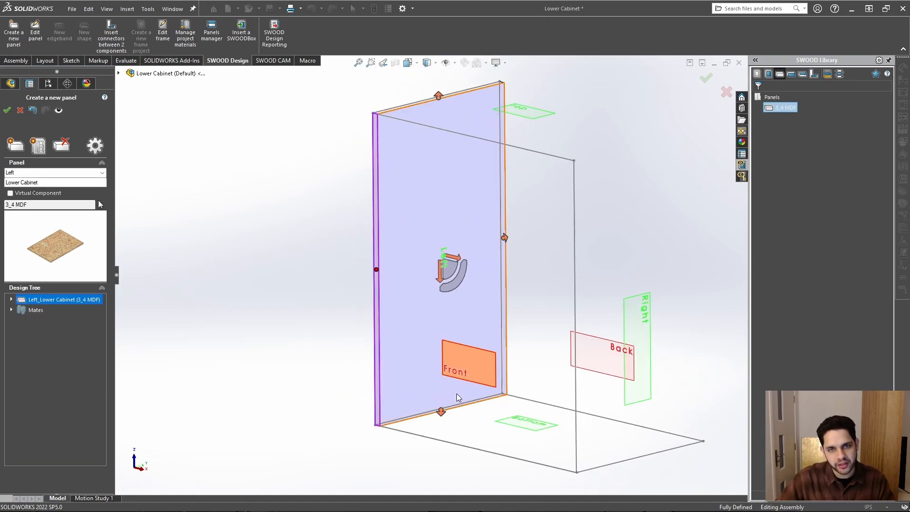
# Step: Confirm the front edge's coincident constraint and attach the left panel's bottom edge to the Bottom plane
pyautogui.click(376, 270)
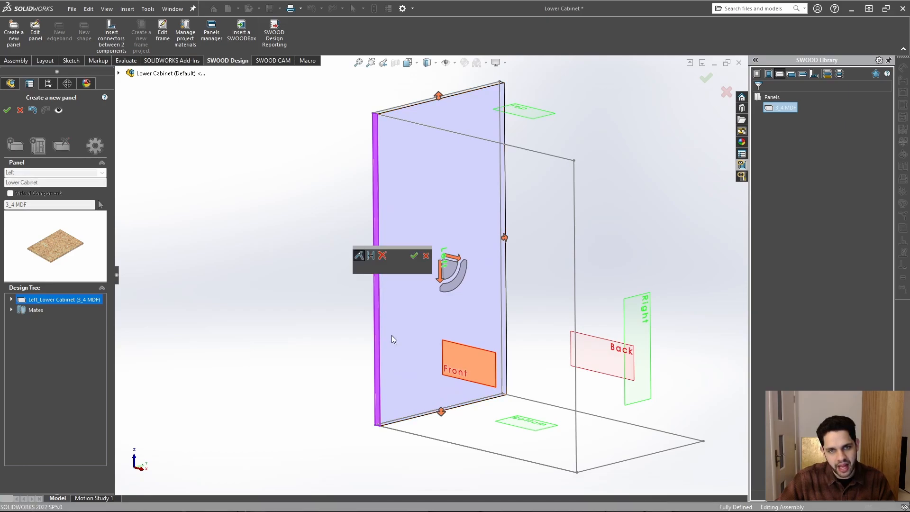
pyautogui.click(414, 256)
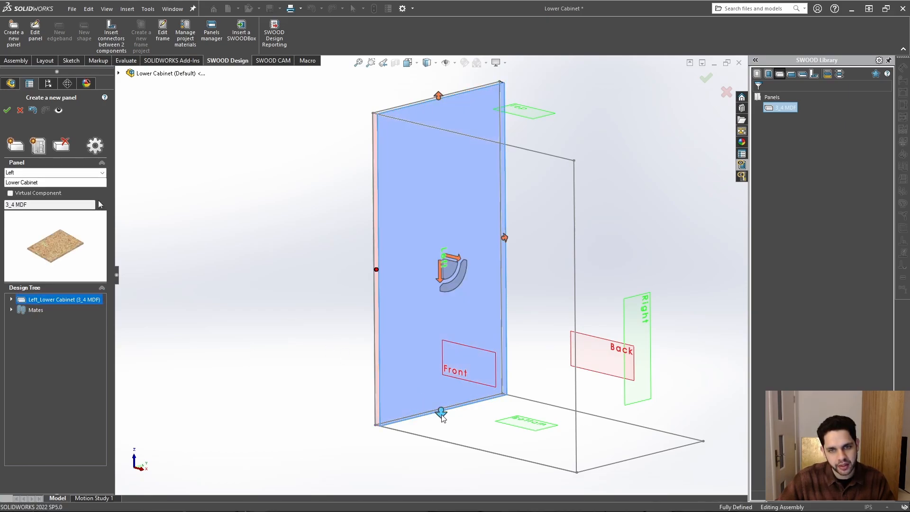
pyautogui.moveTo(442, 414); pyautogui.dragTo(526, 425)
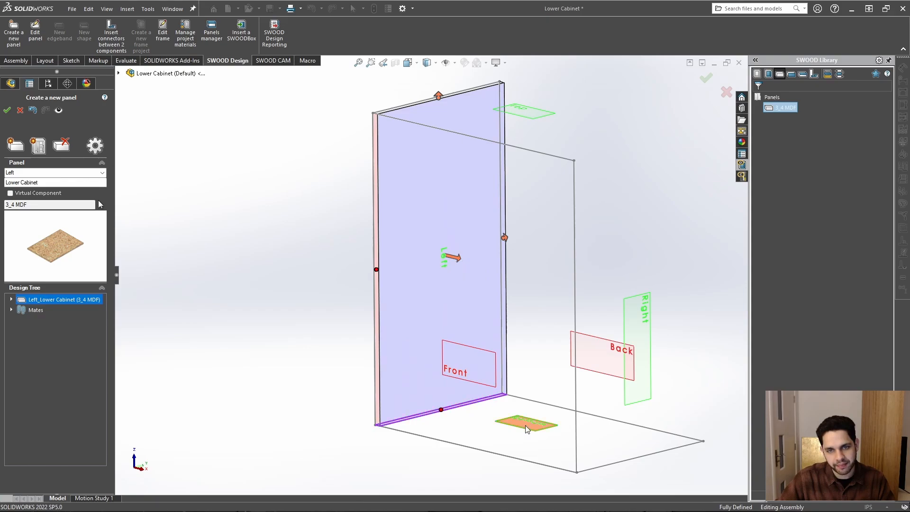
pyautogui.moveTo(525, 425); pyautogui.dragTo(525, 308, button='middle')
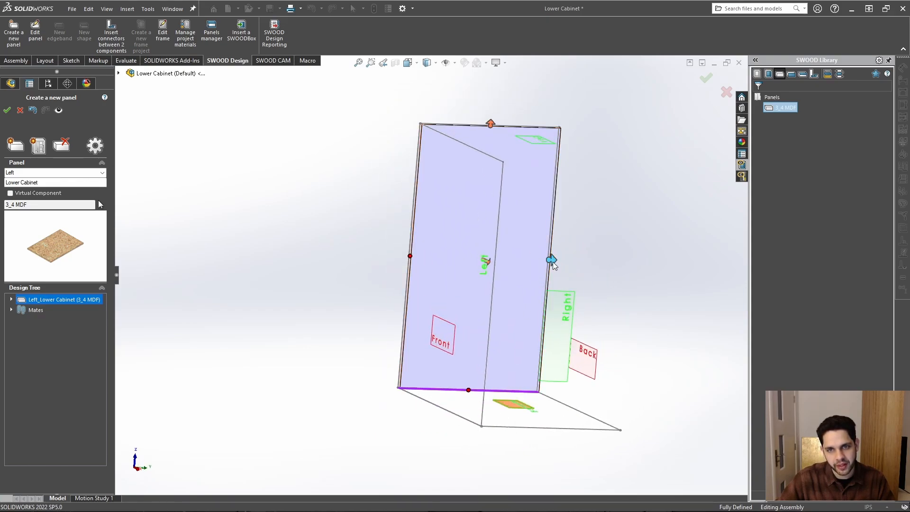
# Step: Attach the left panel's back edge to the Back plane so the panel spans the full frame depth
pyautogui.moveTo(550, 259); pyautogui.dragTo(585, 357)
pyautogui.click(657, 350)
pyautogui.scroll(1, 657, 350)
pyautogui.moveTo(657, 350); pyautogui.dragTo(636, 294, button='middle')
pyautogui.scroll(-5, 515, 190)
# Step: Attach the left panel's top edge to the Top plane so the panel spans the full frame height
pyautogui.click(539, 267)
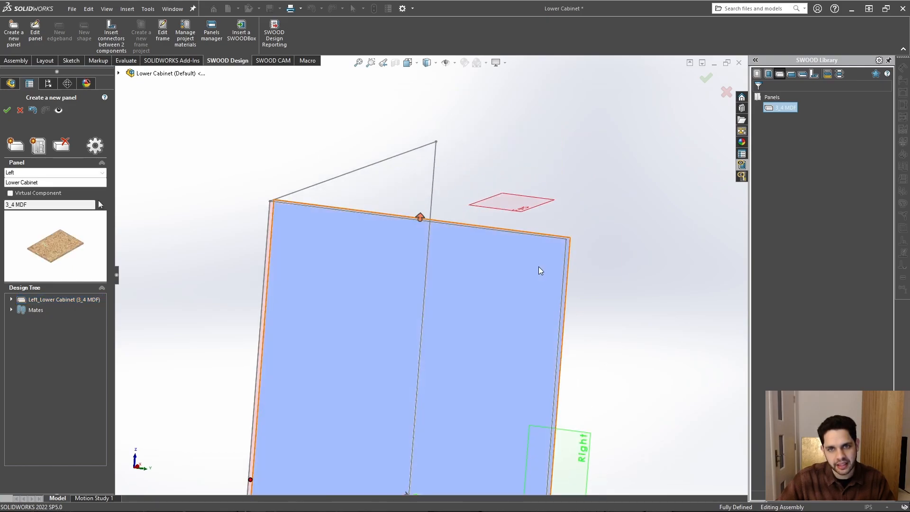
pyautogui.scroll(1, 514, 238)
pyautogui.moveTo(514, 238); pyautogui.dragTo(542, 281, button='middle')
pyautogui.scroll(1, 550, 294)
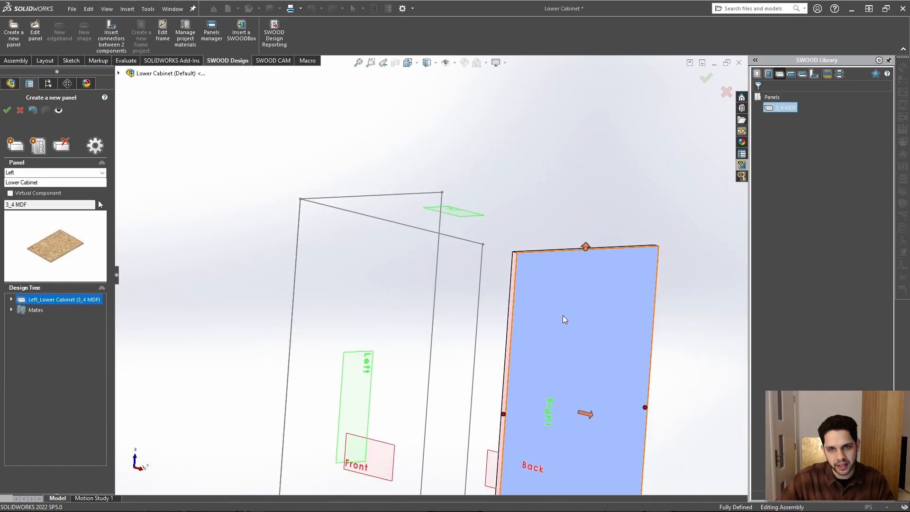
pyautogui.moveTo(564, 319); pyautogui.dragTo(447, 368, button='middle')
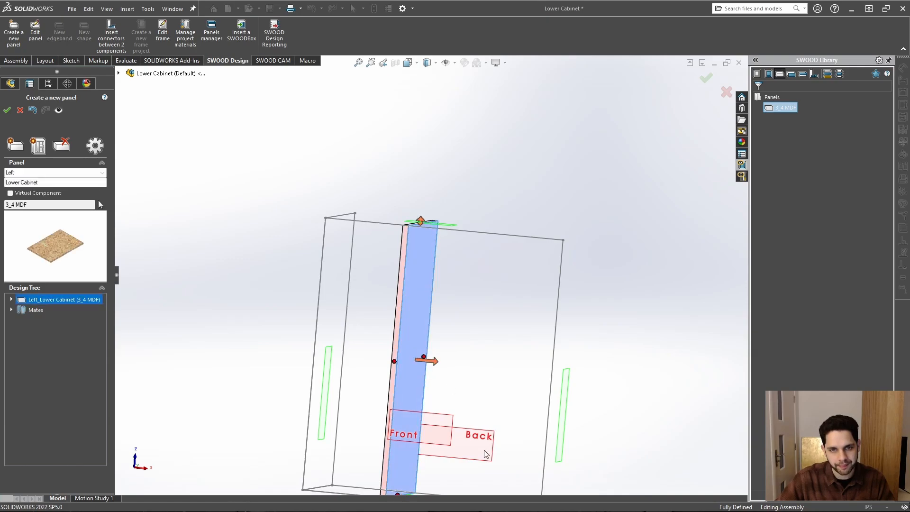
pyautogui.scroll(-1, 415, 339)
pyautogui.moveTo(415, 340); pyautogui.dragTo(396, 366, button='middle')
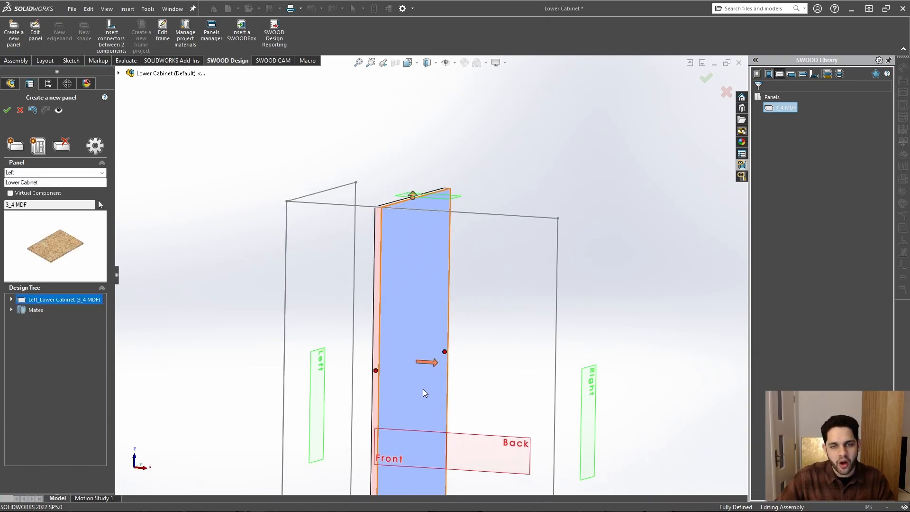
pyautogui.moveTo(428, 254); pyautogui.dragTo(416, 195, button='middle')
pyautogui.moveTo(416, 200); pyautogui.dragTo(429, 221)
pyautogui.scroll(-2, 428, 220)
pyautogui.moveTo(426, 226); pyautogui.dragTo(408, 209, button='middle')
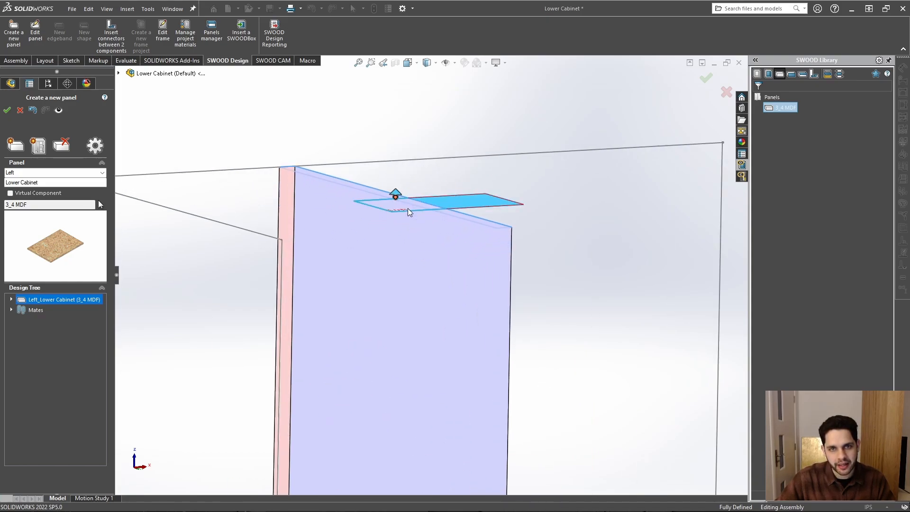
pyautogui.scroll(7, 408, 208)
pyautogui.moveTo(424, 292); pyautogui.dragTo(443, 339, button='middle')
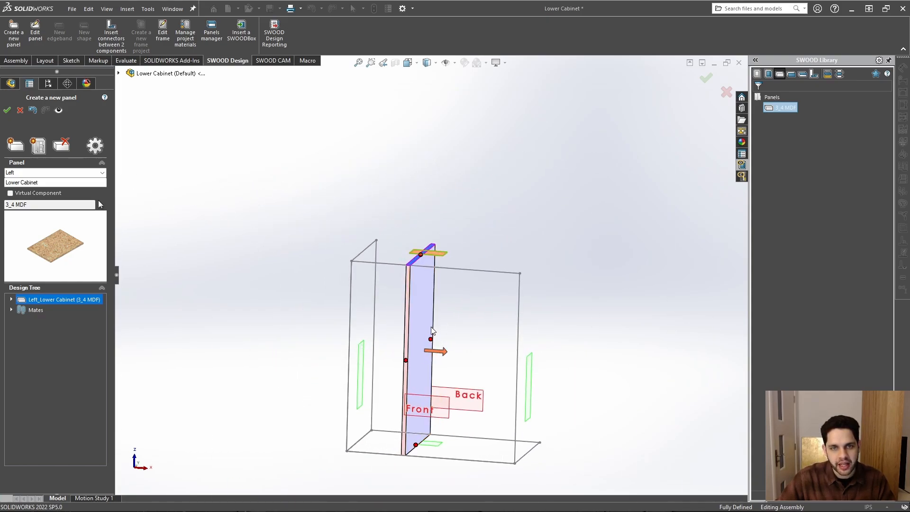
# Step: Slide the left panel sideways inside the frame to test its remaining free direction between the Left and Right planes
pyautogui.moveTo(431, 330); pyautogui.dragTo(447, 310)
pyautogui.click(578, 333)
pyautogui.scroll(-4, 450, 306)
pyautogui.scroll(3, 536, 336)
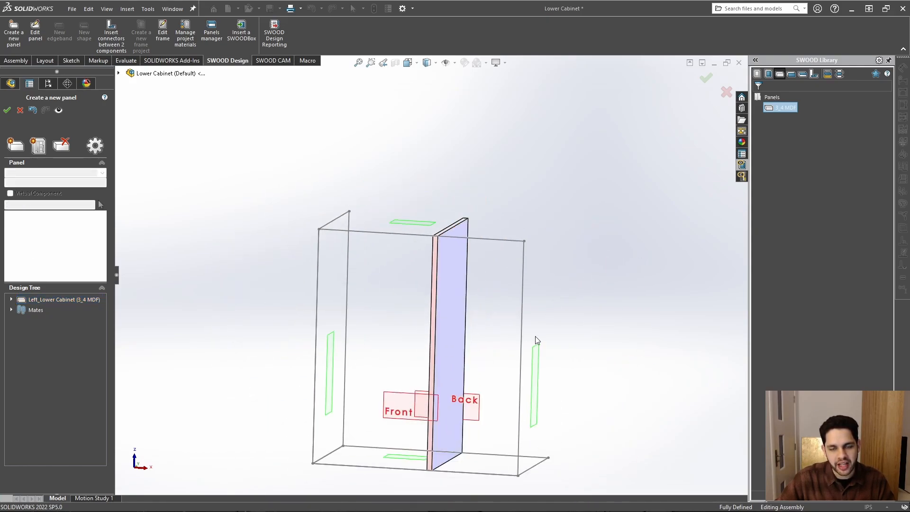
pyautogui.keyDown('ctrl'); pyautogui.moveTo(537, 340); pyautogui.dragTo(497, 258, button='middle'); pyautogui.keyUp('ctrl')
pyautogui.click(413, 251)
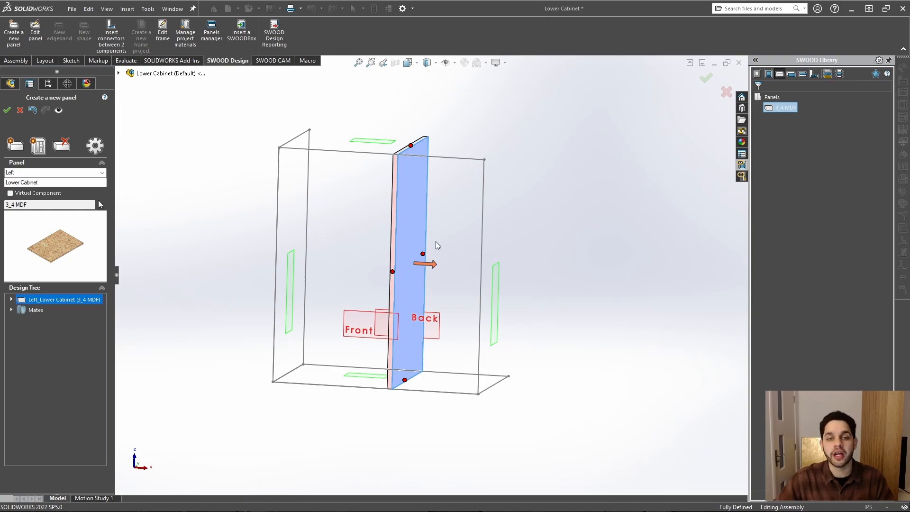
pyautogui.moveTo(434, 244); pyautogui.dragTo(463, 256, button='middle')
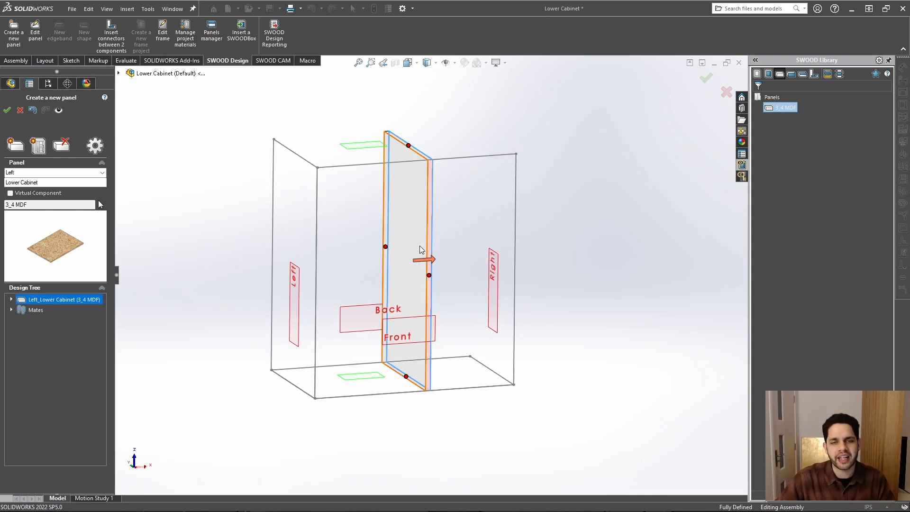
pyautogui.moveTo(403, 246); pyautogui.dragTo(372, 260)
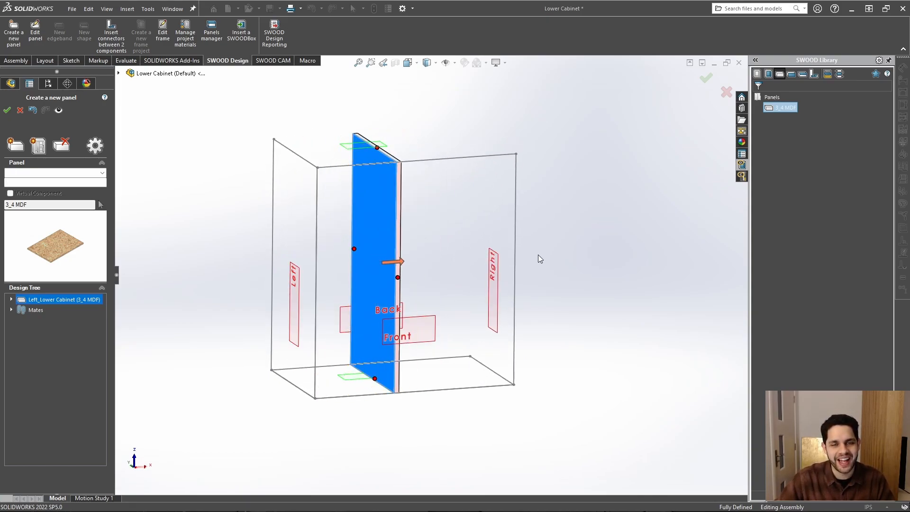
pyautogui.scroll(-3, 350, 256)
pyautogui.moveTo(445, 283); pyautogui.dragTo(429, 274, button='middle')
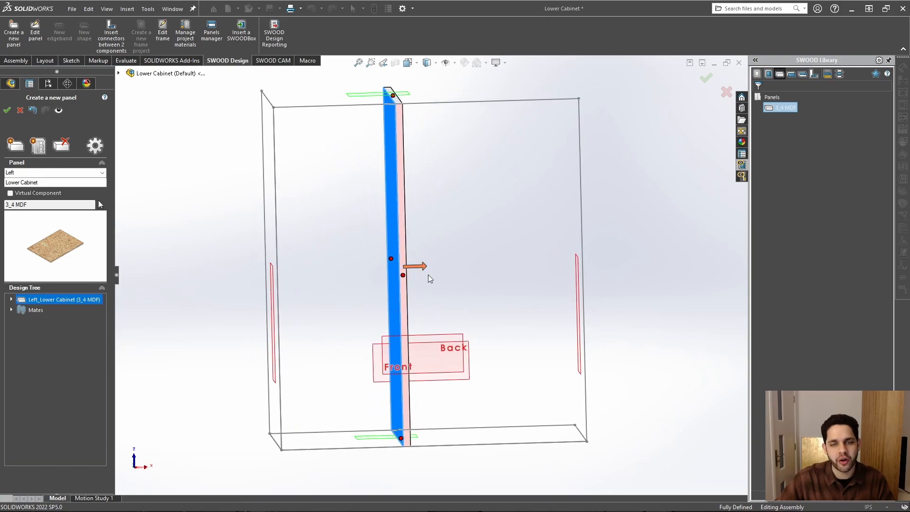
pyautogui.moveTo(425, 266); pyautogui.dragTo(319, 282)
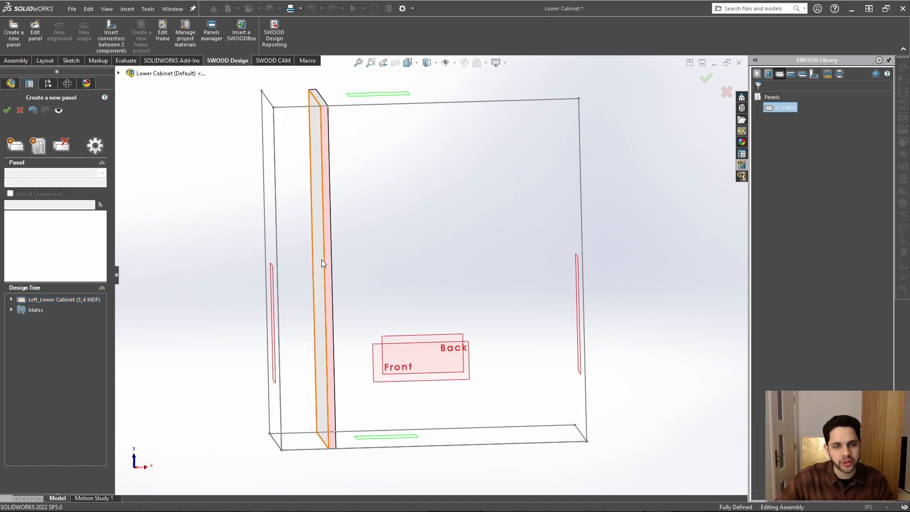
pyautogui.moveTo(321, 260); pyautogui.dragTo(327, 276, button='middle')
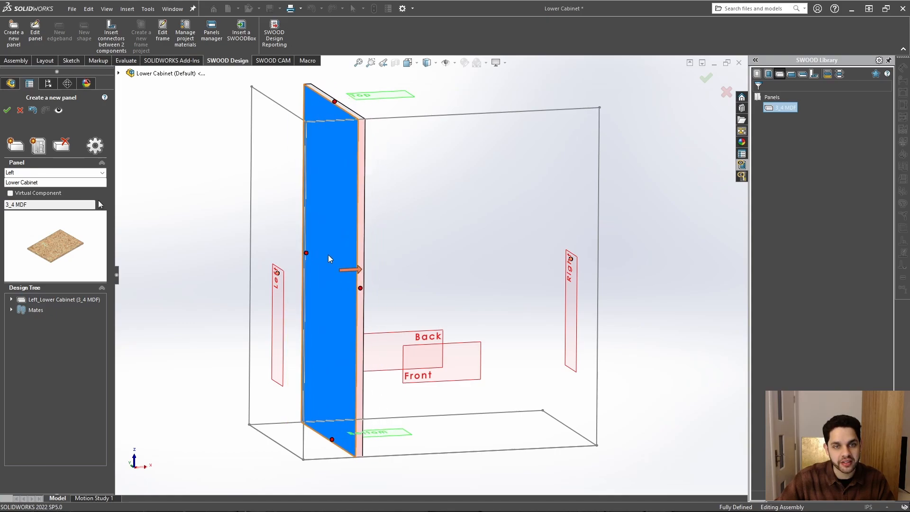
# Step: Make the panel's outer face coincident with the Left plane, then generate the left panel and close the creation report
pyautogui.moveTo(328, 255); pyautogui.dragTo(280, 286)
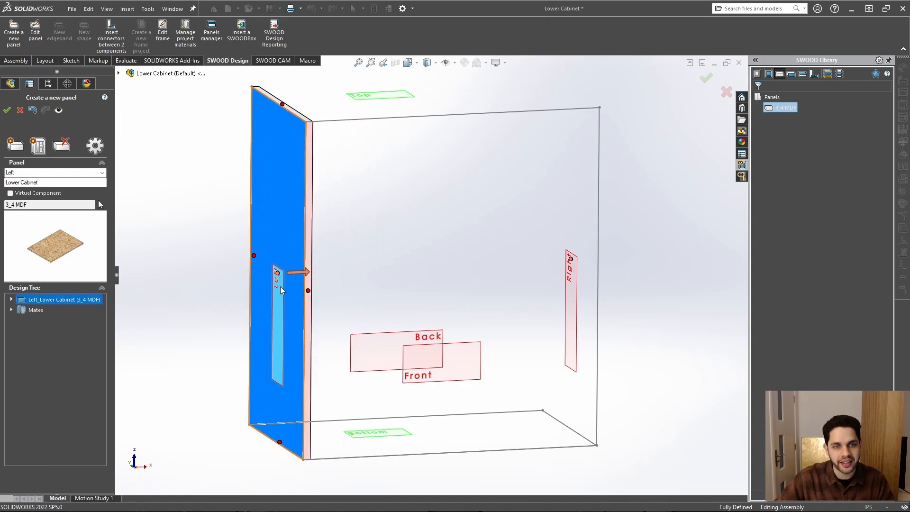
pyautogui.click(277, 272)
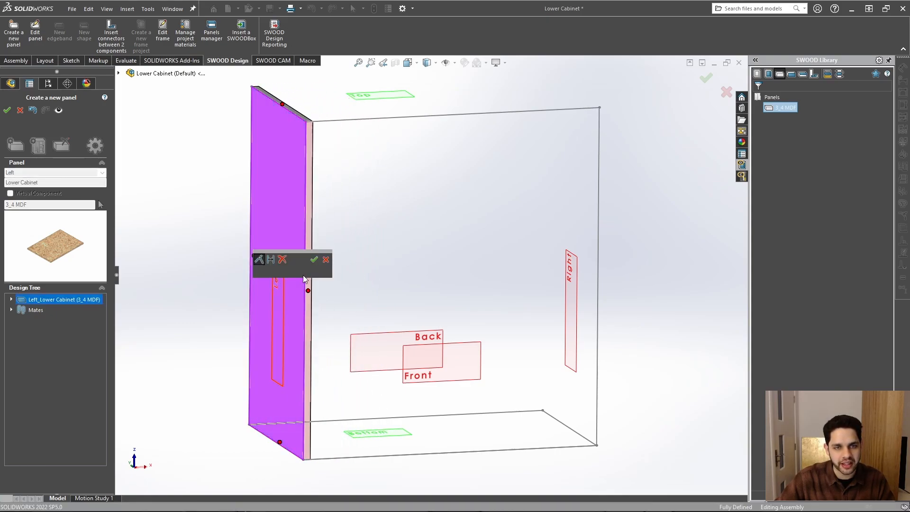
pyautogui.moveTo(337, 270); pyautogui.dragTo(367, 310, button='middle')
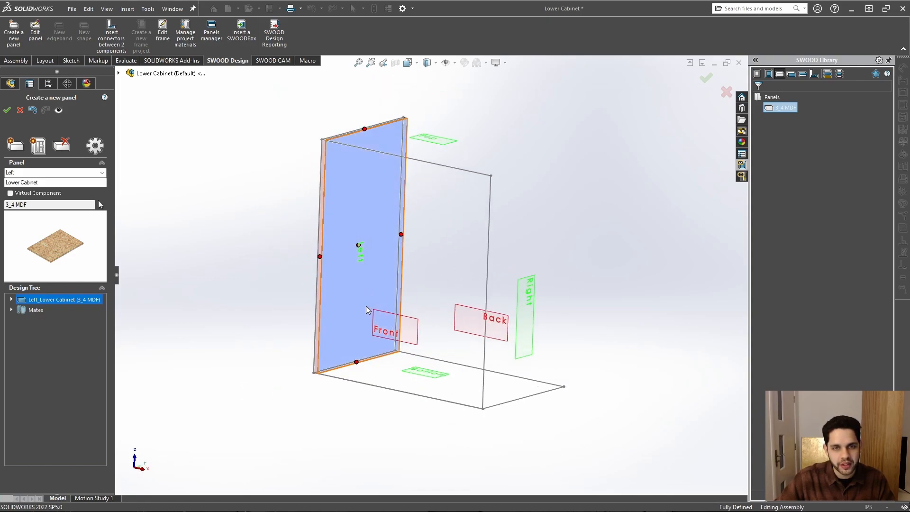
pyautogui.moveTo(372, 343); pyautogui.dragTo(378, 370, button='middle')
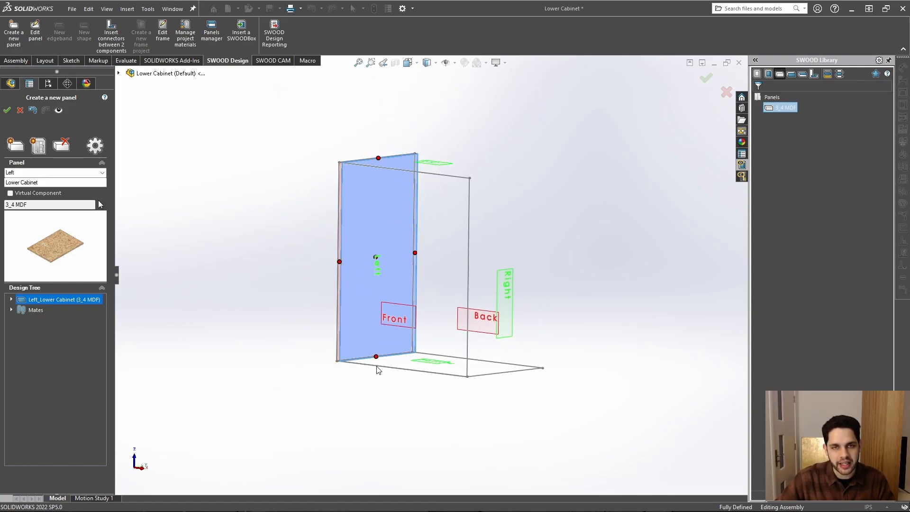
pyautogui.moveTo(376, 332); pyautogui.dragTo(380, 303, button='middle')
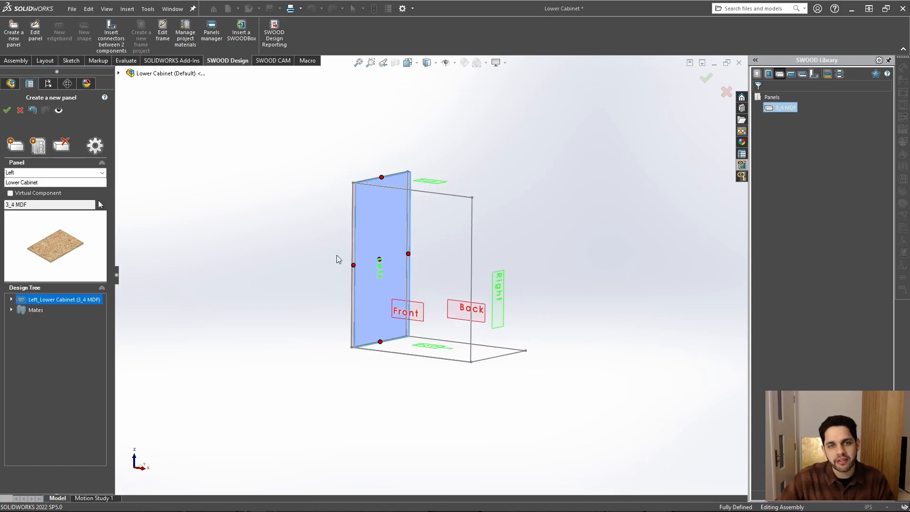
pyautogui.click(706, 78)
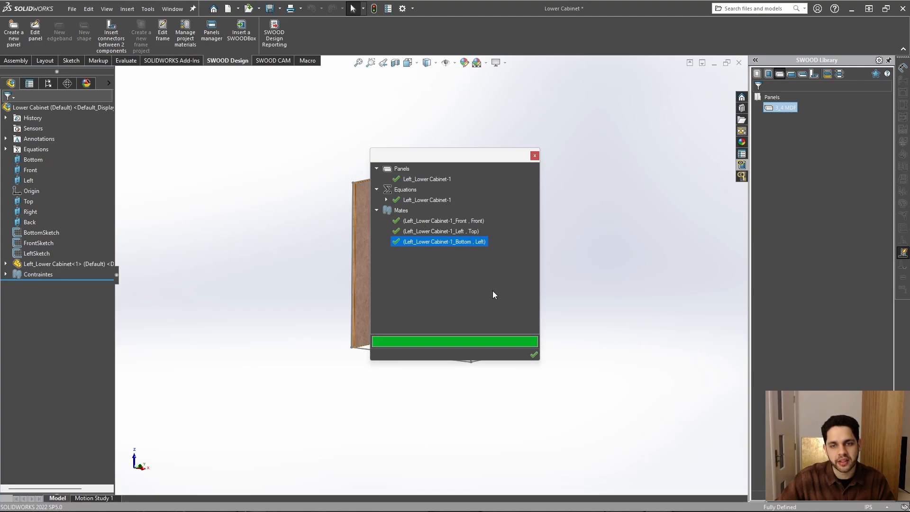
pyautogui.click(533, 355)
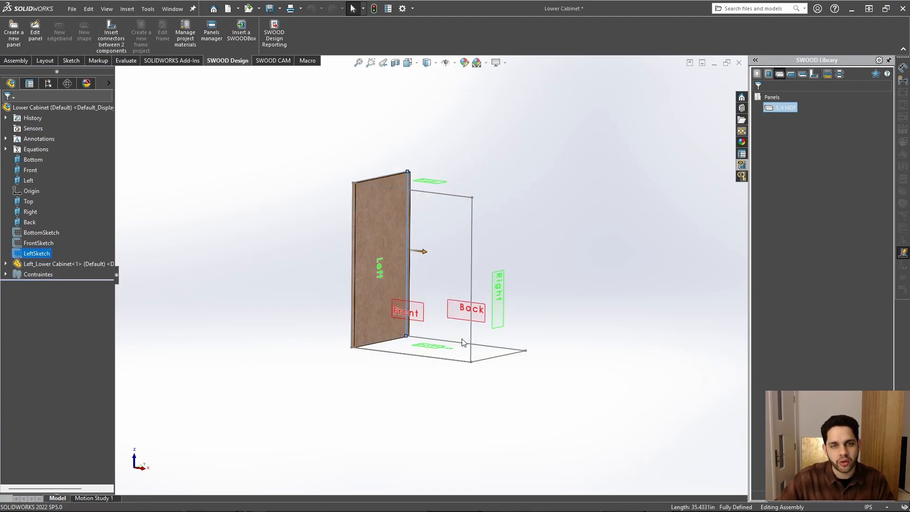
# Step: Examine the finished left panel's faces and edges against the frame from several sides
pyautogui.click(388, 220)
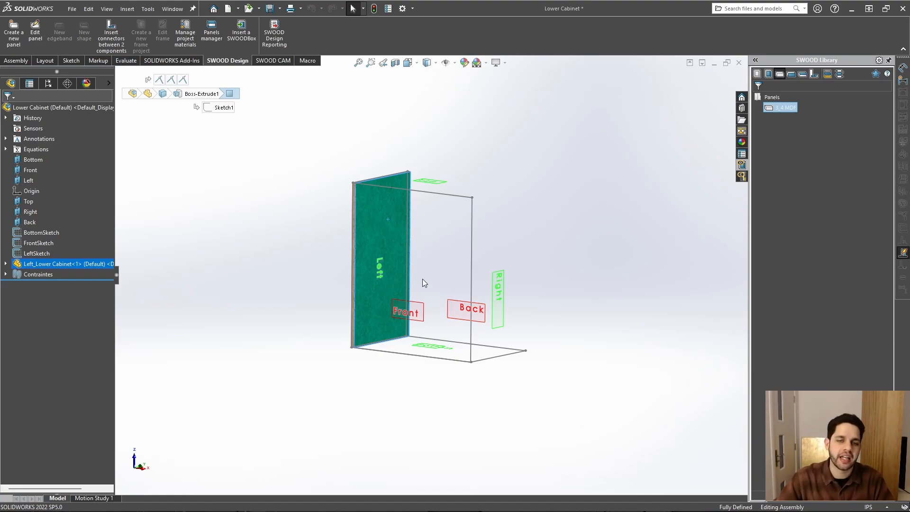
pyautogui.click(379, 239)
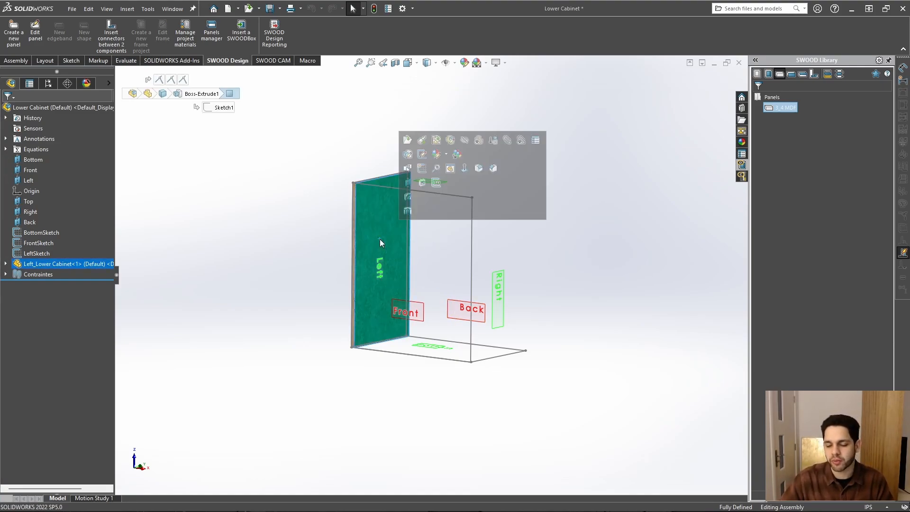
pyautogui.click(431, 234)
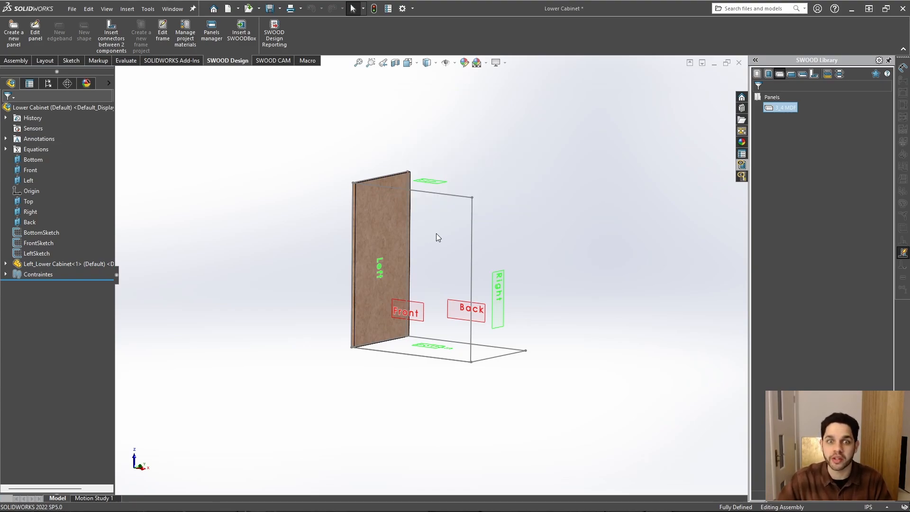
pyautogui.scroll(-1, 413, 227)
pyautogui.moveTo(413, 226); pyautogui.dragTo(409, 191, button='middle')
pyautogui.scroll(-7, 357, 191)
pyautogui.scroll(1, 404, 257)
pyautogui.click(379, 251)
pyautogui.scroll(1, 502, 303)
pyautogui.keyDown('ctrl'); pyautogui.moveTo(501, 301); pyautogui.dragTo(442, 226, button='middle'); pyautogui.keyUp('ctrl')
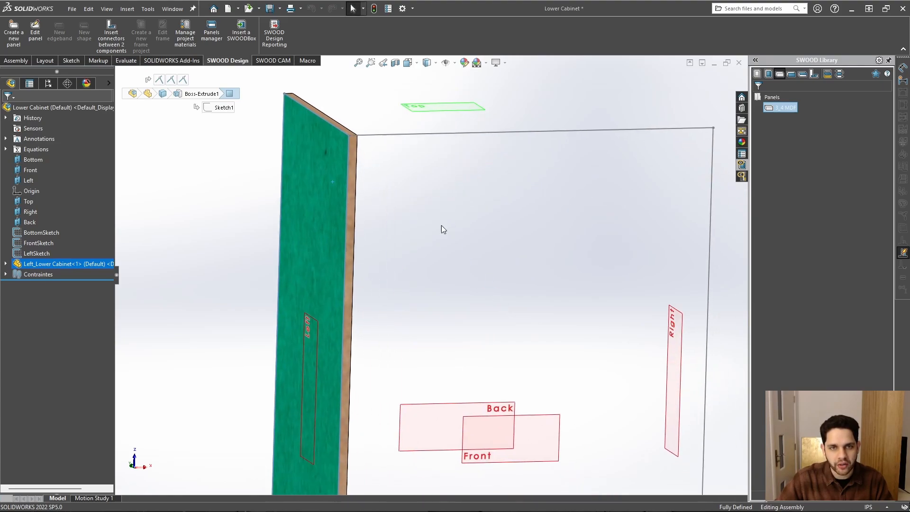
pyautogui.click(463, 193)
pyautogui.moveTo(463, 193); pyautogui.dragTo(411, 106, button='middle')
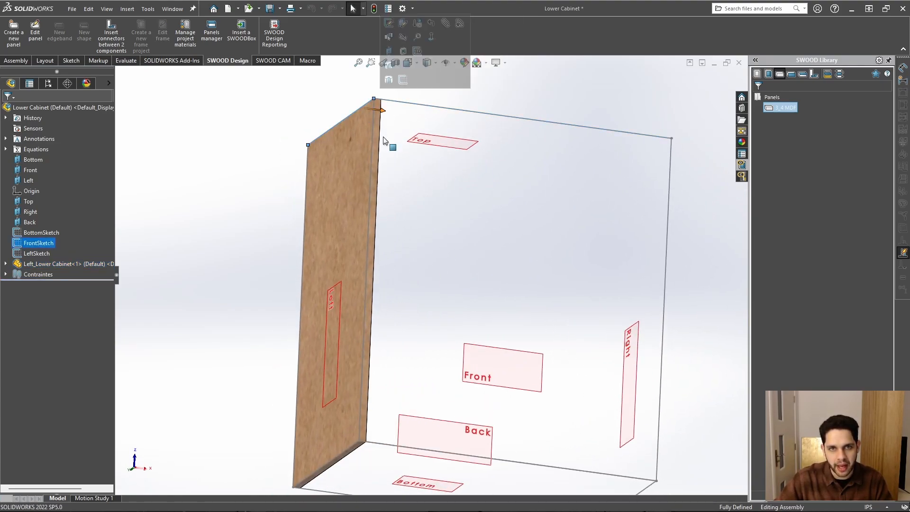
pyautogui.moveTo(478, 286); pyautogui.dragTo(372, 290, button='middle')
pyautogui.scroll(2, 437, 328)
pyautogui.scroll(-1, 372, 291)
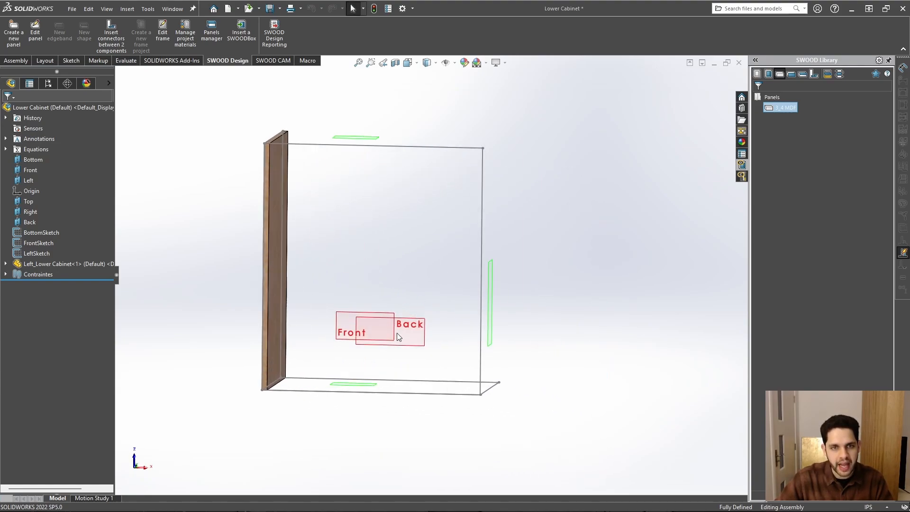
pyautogui.click(280, 181)
pyautogui.moveTo(375, 251); pyautogui.dragTo(364, 248, button='middle')
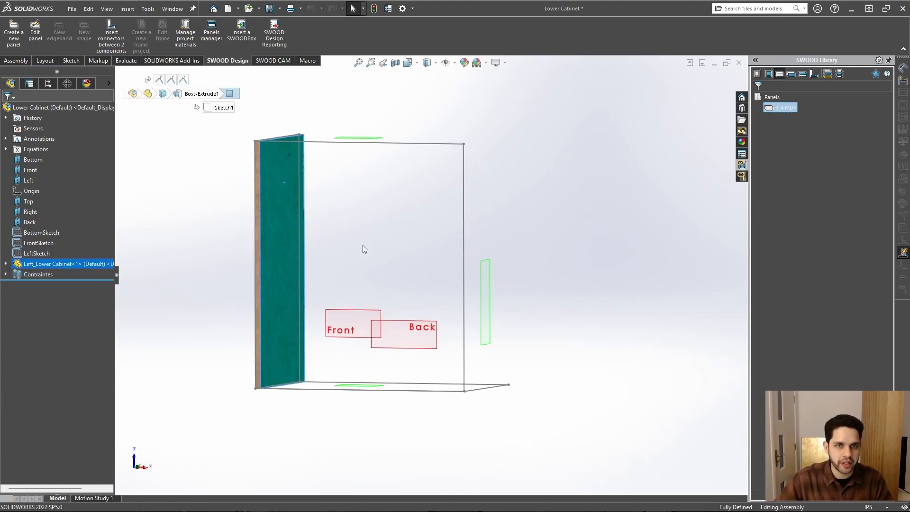
pyautogui.click(446, 294)
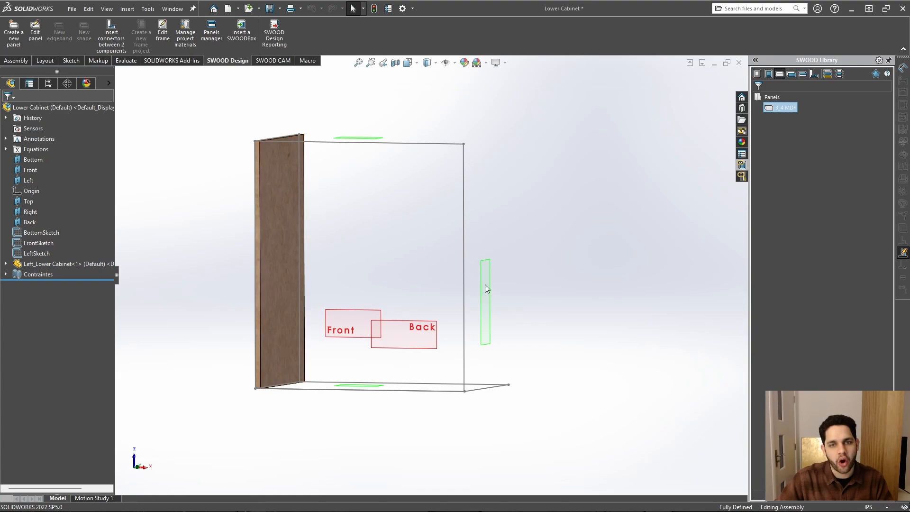
# Step: Insert another 3_4 MDF panel and place it as the cabinet's right side using the preset cabinet layout
pyautogui.rightClick(793, 114)
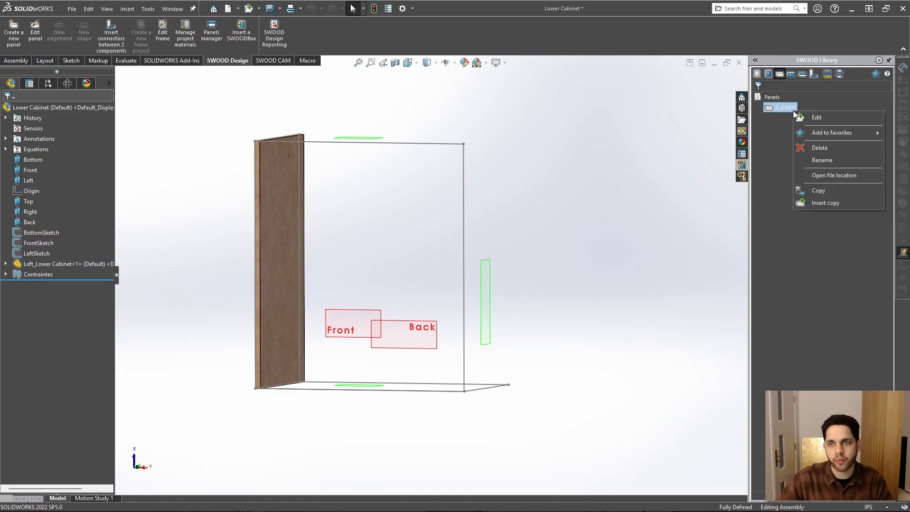
pyautogui.click(831, 204)
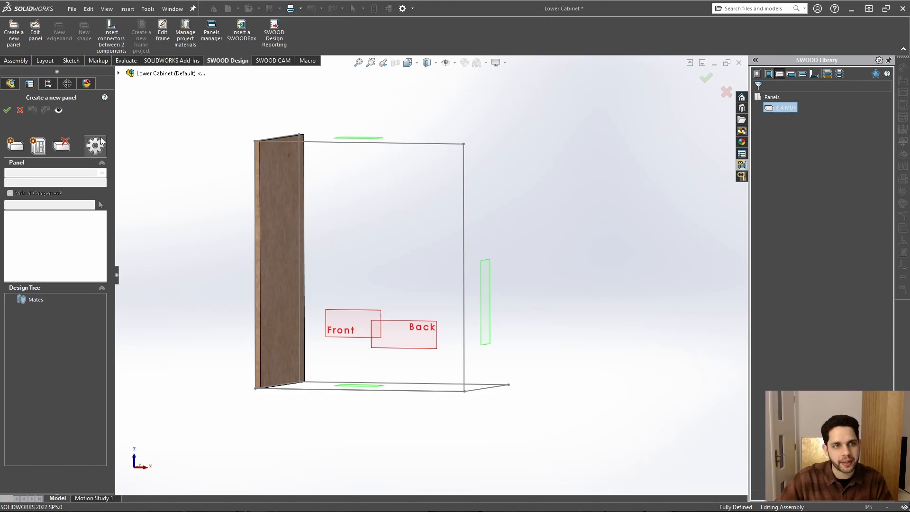
pyautogui.click(34, 145)
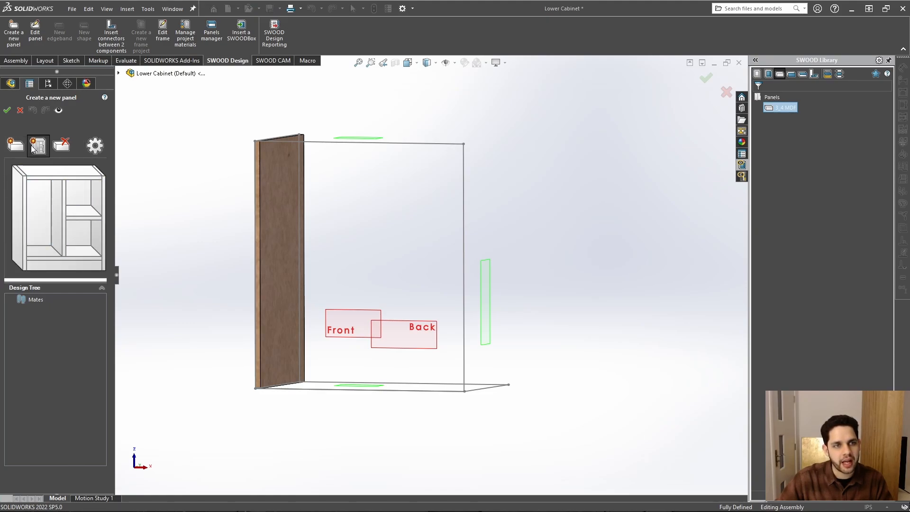
pyautogui.click(101, 192)
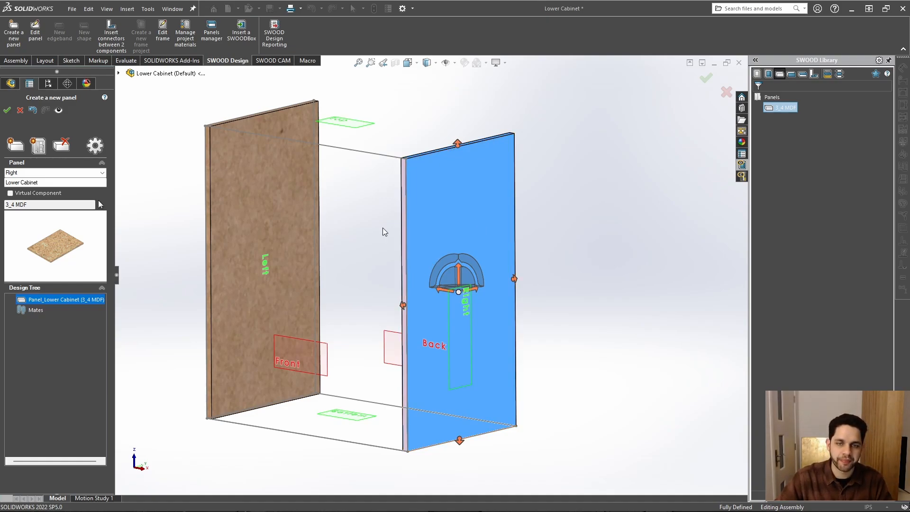
# Step: Examine the new right panel's position, edges and free constraint handles against the frame from several sides
pyautogui.scroll(1, 461, 231)
pyautogui.moveTo(461, 230); pyautogui.dragTo(460, 209, button='middle')
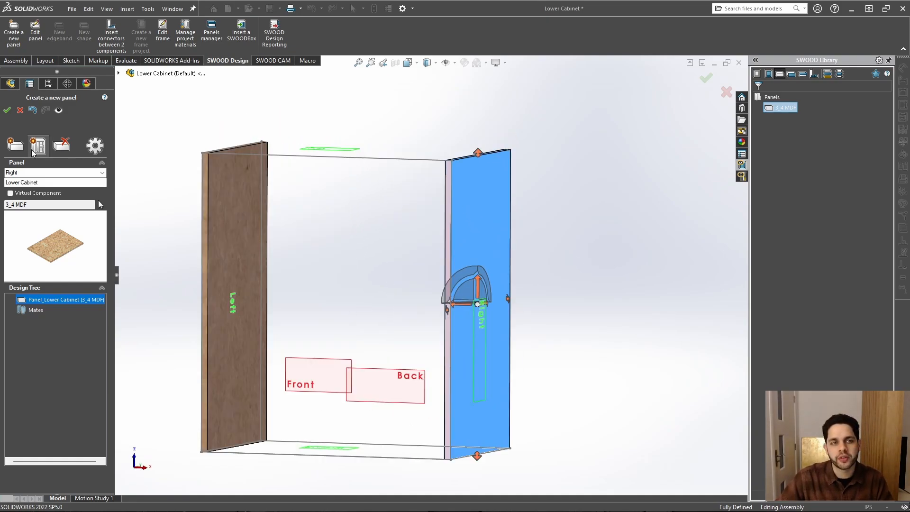
pyautogui.moveTo(499, 203); pyautogui.dragTo(415, 208, button='middle')
pyautogui.scroll(-3, 308, 314)
pyautogui.moveTo(308, 314); pyautogui.dragTo(495, 382, button='middle')
pyautogui.scroll(3, 319, 297)
pyautogui.moveTo(483, 333); pyautogui.dragTo(462, 308, button='middle')
pyautogui.scroll(-5, 459, 338)
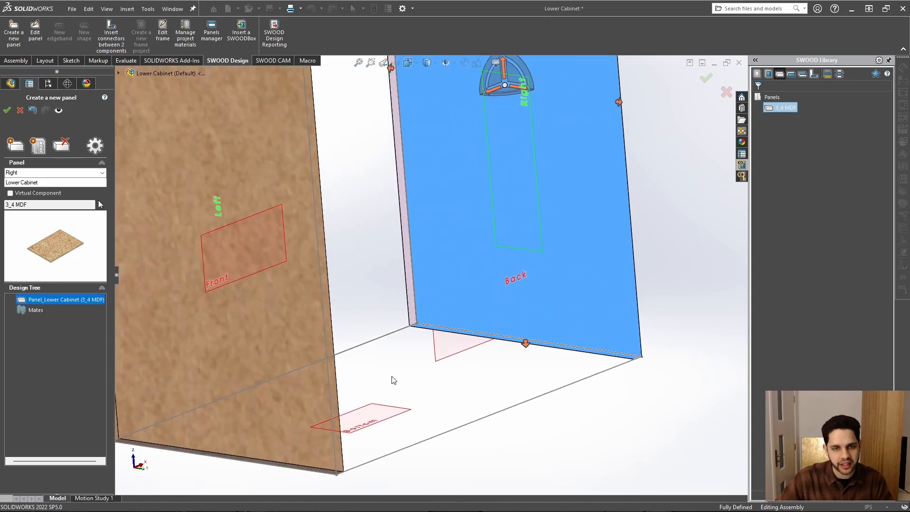
pyautogui.moveTo(351, 412); pyautogui.dragTo(416, 256, button='middle')
pyautogui.moveTo(436, 303); pyautogui.dragTo(505, 374, button='middle')
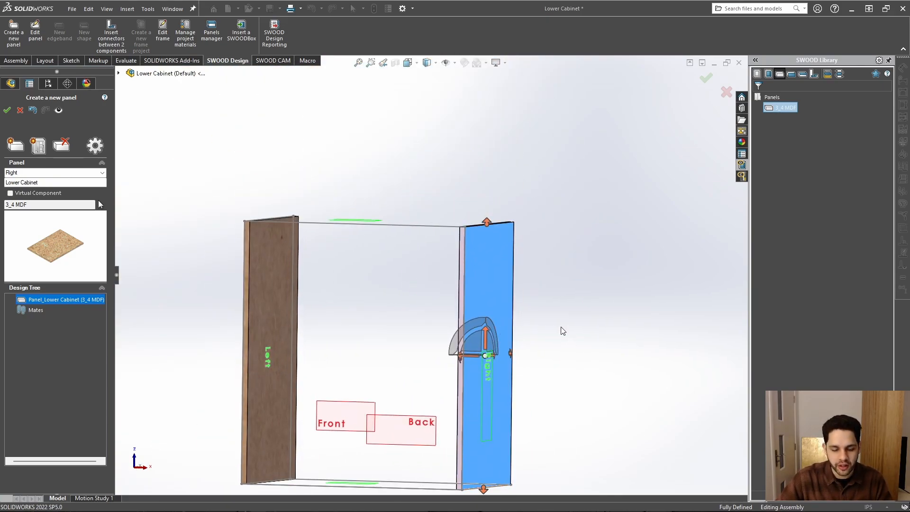
pyautogui.keyDown('ctrl'); pyautogui.moveTo(546, 354); pyautogui.dragTo(529, 286, button='middle'); pyautogui.keyUp('ctrl')
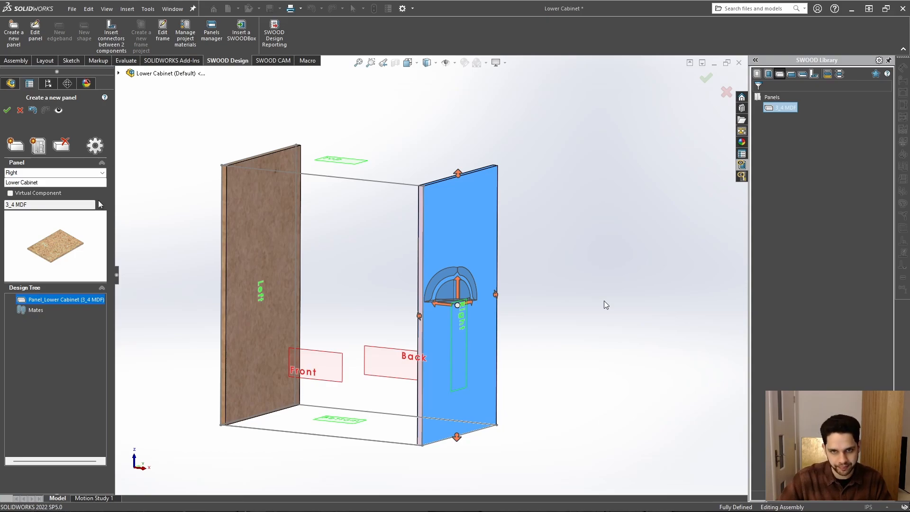
# Step: Attach all of the right panel's free edges and its face to the surrounding frame planes at once
pyautogui.press('Tab')
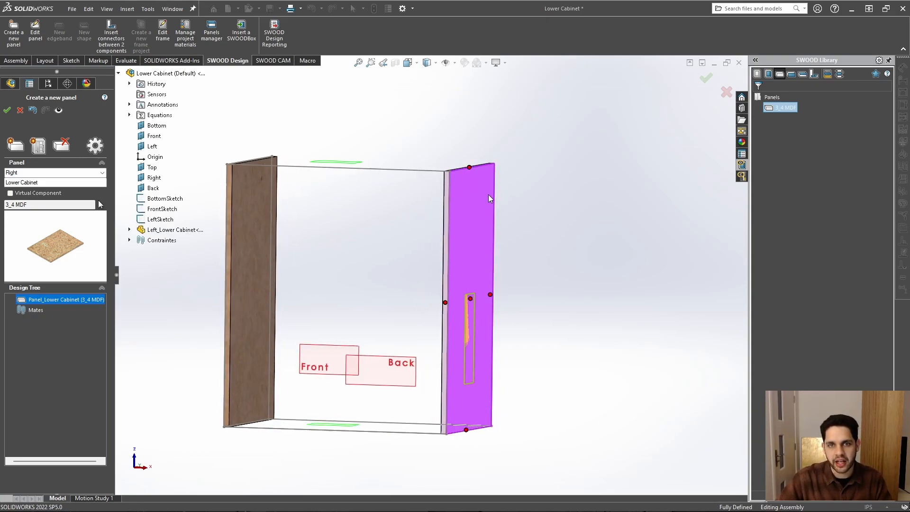
pyautogui.scroll(-10, 478, 195)
pyautogui.moveTo(457, 153); pyautogui.dragTo(405, 249, button='middle')
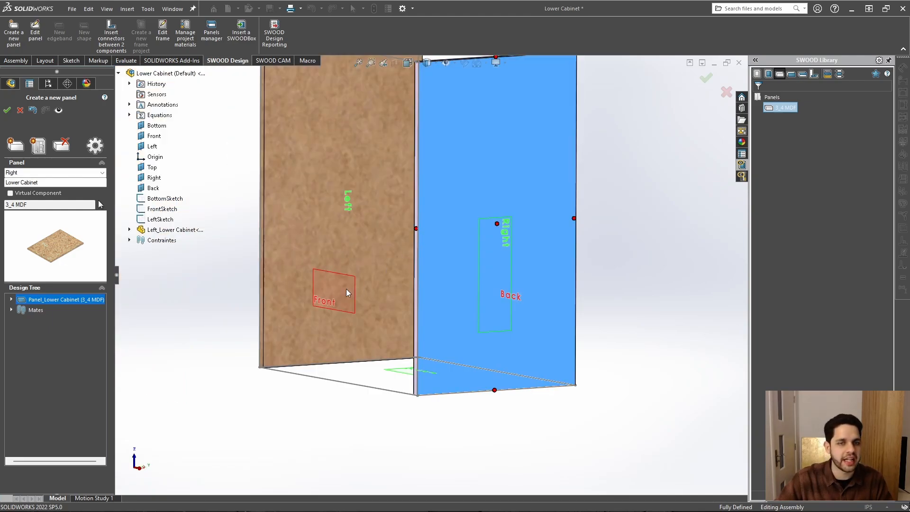
pyautogui.scroll(2, 482, 326)
pyautogui.moveTo(484, 328); pyautogui.dragTo(470, 358, button='middle')
pyautogui.scroll(-4, 469, 358)
pyautogui.scroll(4, 346, 324)
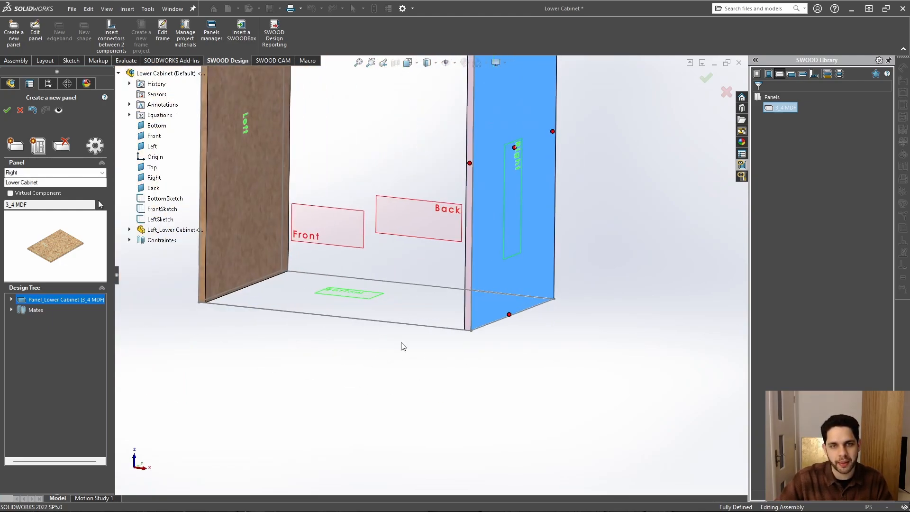
pyautogui.moveTo(401, 345); pyautogui.dragTo(328, 102, button='middle')
pyautogui.scroll(2, 474, 201)
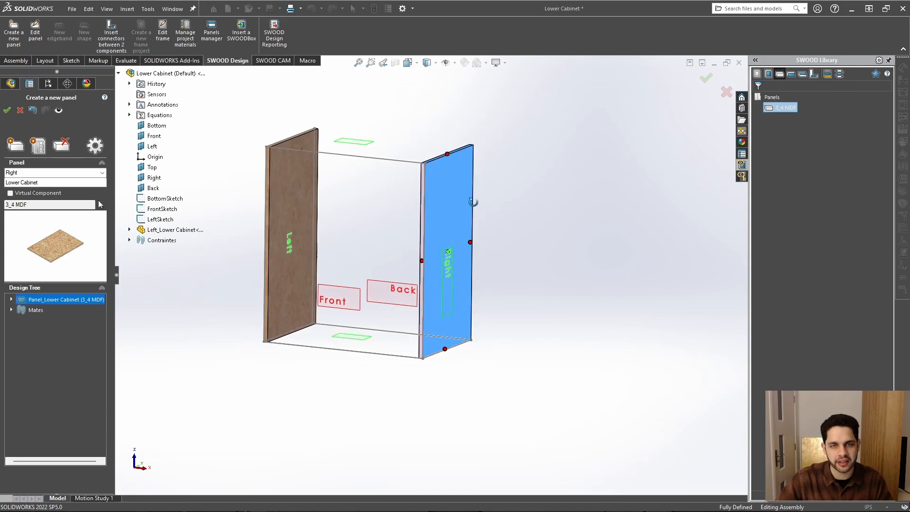
pyautogui.moveTo(475, 201); pyautogui.dragTo(441, 215, button='middle')
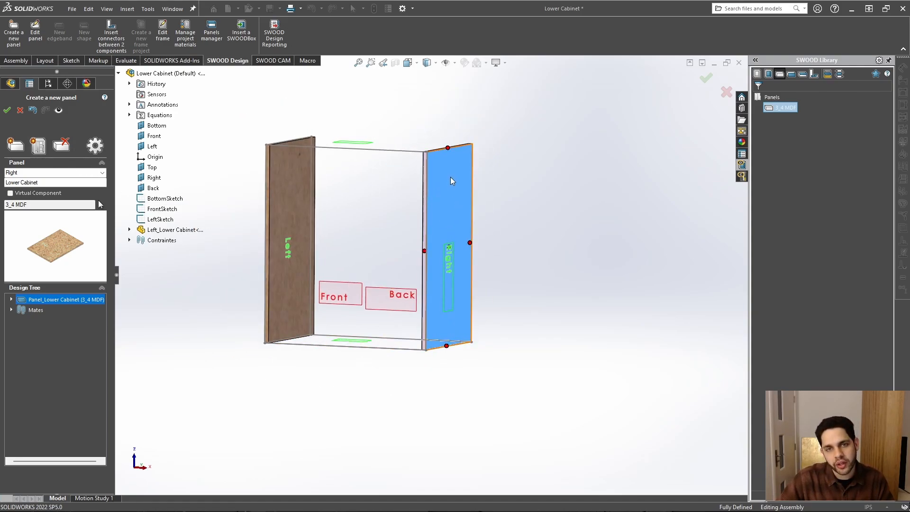
# Step: Add a 3_4 MDF top panel between the two sides using the preset cabinet layout
pyautogui.click(37, 146)
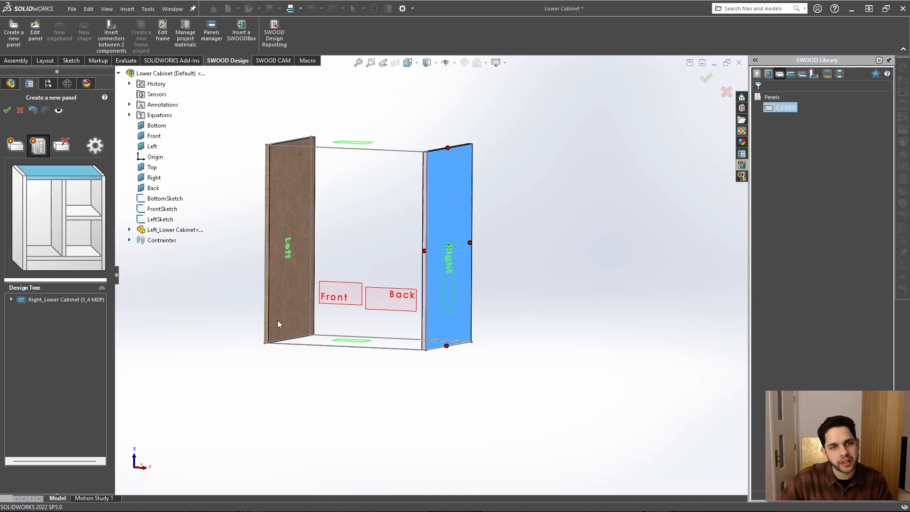
pyautogui.scroll(-1, 315, 149)
pyautogui.moveTo(341, 177); pyautogui.dragTo(360, 187, button='middle')
pyautogui.scroll(-3, 496, 181)
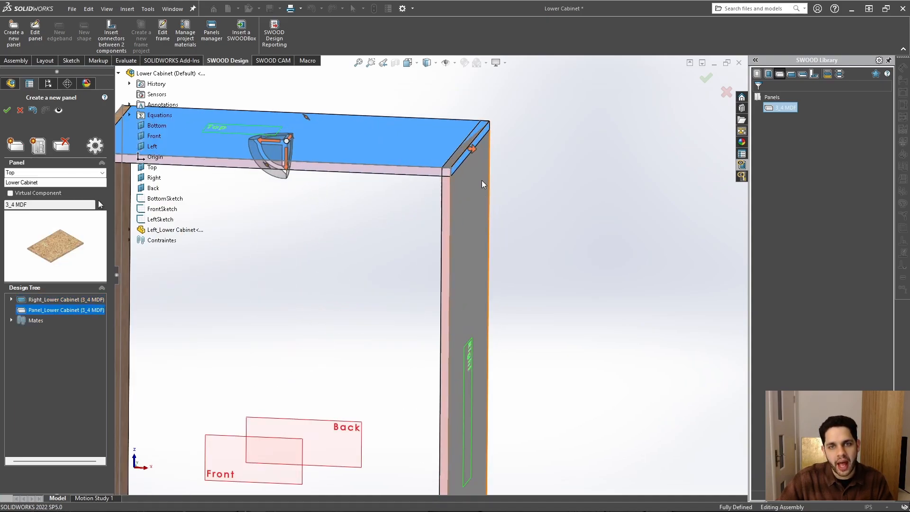
pyautogui.scroll(2, 482, 180)
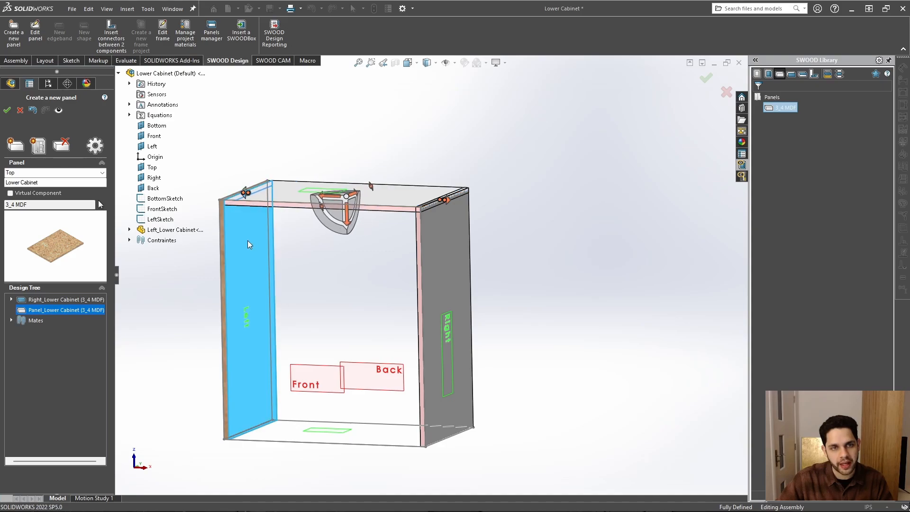
# Step: Pull the top panel's left and right edges inward, away from both side panels
pyautogui.moveTo(246, 240); pyautogui.dragTo(301, 219)
pyautogui.click(545, 210)
pyautogui.scroll(-3, 373, 199)
pyautogui.moveTo(377, 195); pyautogui.dragTo(403, 219, button='middle')
pyautogui.click(403, 219)
pyautogui.moveTo(513, 224); pyautogui.dragTo(453, 220)
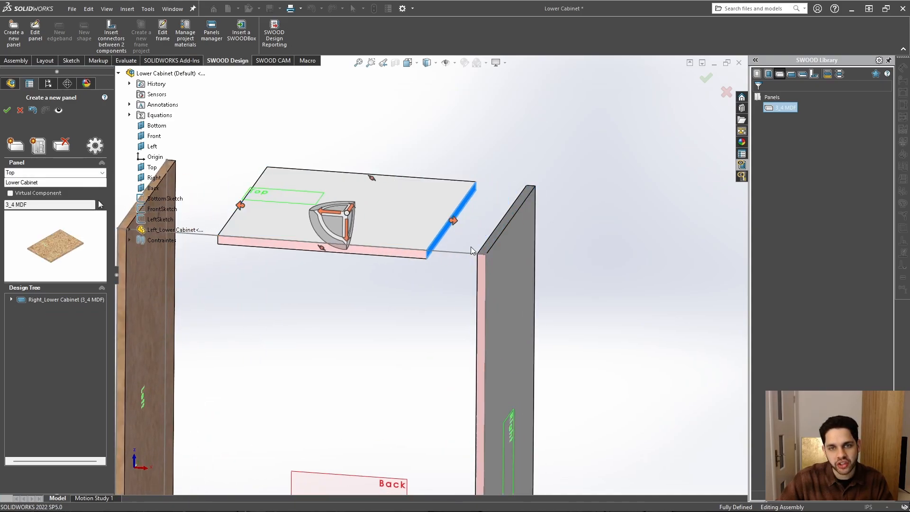
# Step: Attach the top panel's right edge to the inner face of the right panel
pyautogui.scroll(1, 491, 252)
pyautogui.moveTo(524, 263)
pyautogui.mouseDown(button='middle')
pyautogui.moveTo(518, 249)
pyautogui.moveTo(527, 251)
pyautogui.mouseUp(button='middle')
pyautogui.moveTo(454, 306); pyautogui.dragTo(511, 314, button='middle')
pyautogui.moveTo(496, 344); pyautogui.dragTo(461, 299, button='middle')
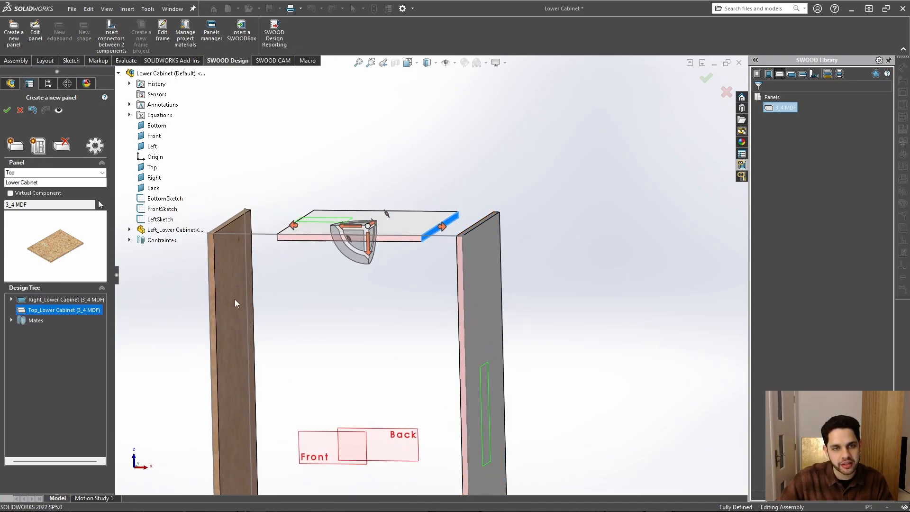
pyautogui.moveTo(233, 285); pyautogui.dragTo(435, 290, button='middle')
pyautogui.scroll(-3, 441, 296)
pyautogui.moveTo(432, 220); pyautogui.dragTo(486, 301)
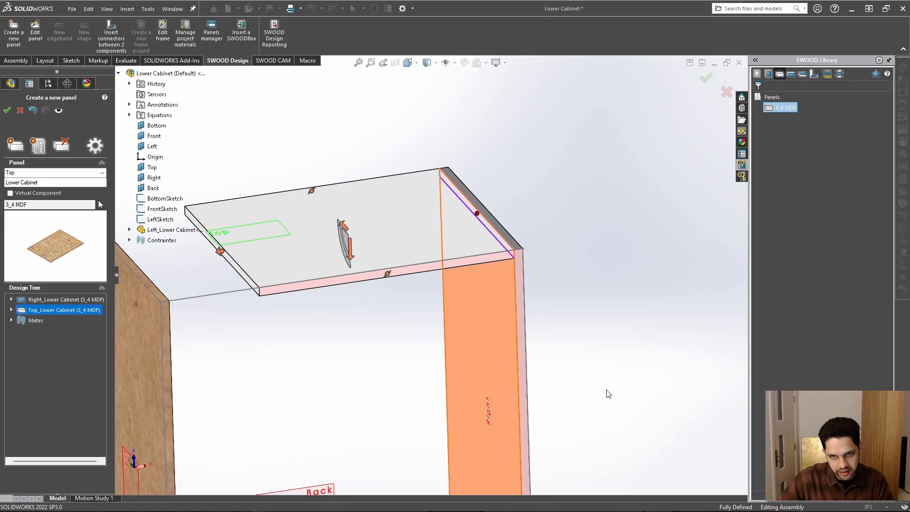
# Step: Attach the top panel's left edge to the inner face of the left panel
pyautogui.moveTo(606, 390); pyautogui.dragTo(608, 347, button='middle')
pyautogui.moveTo(524, 255); pyautogui.dragTo(387, 253, button='middle')
pyautogui.scroll(6, 381, 248)
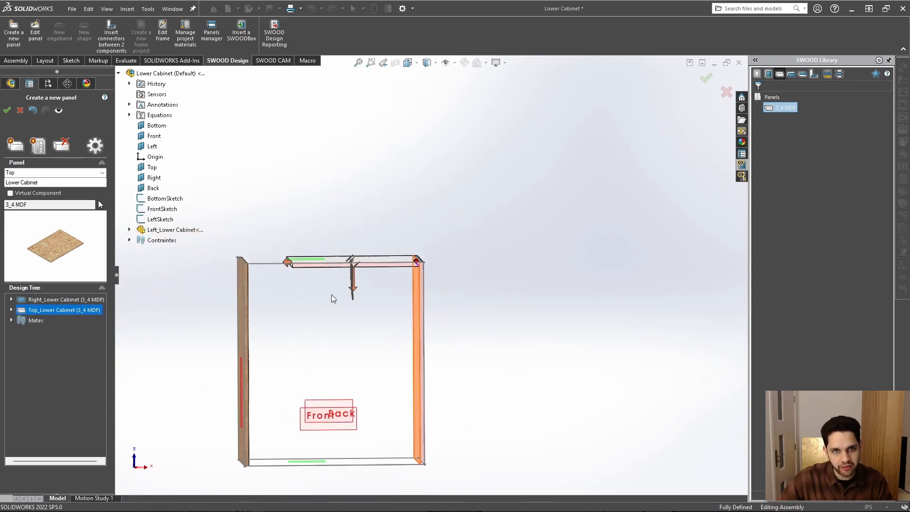
pyautogui.moveTo(332, 295); pyautogui.dragTo(304, 284, button='middle')
pyautogui.scroll(-2, 304, 263)
pyautogui.moveTo(300, 263); pyautogui.dragTo(246, 301)
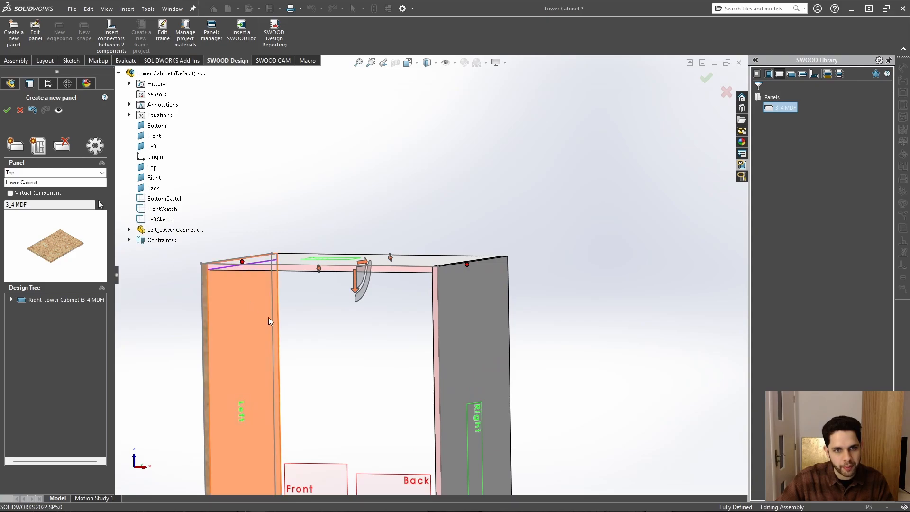
# Step: Attach the top panel's front edge to the Front plane of the frame
pyautogui.scroll(2, 277, 322)
pyautogui.moveTo(285, 331); pyautogui.dragTo(307, 321, button='middle')
pyautogui.scroll(-2, 353, 279)
pyautogui.moveTo(349, 271); pyautogui.dragTo(314, 286, button='middle')
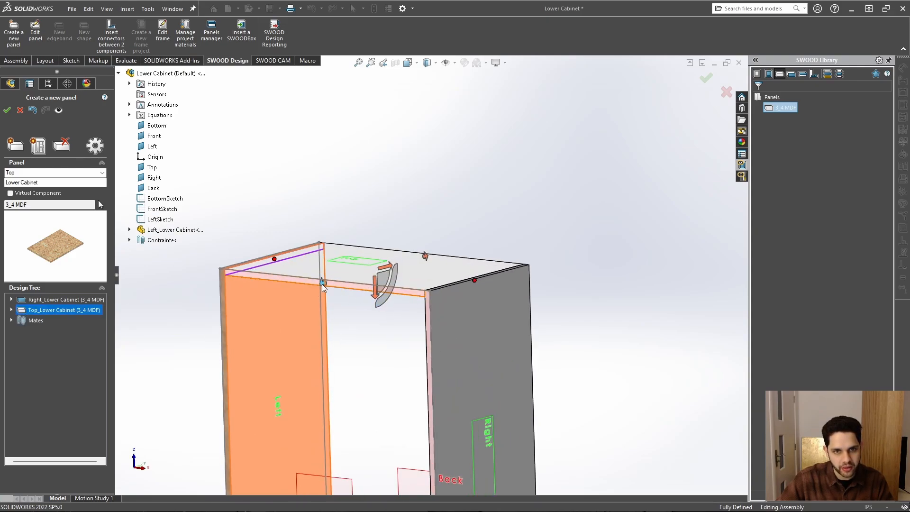
pyautogui.moveTo(323, 284); pyautogui.dragTo(331, 484)
pyautogui.scroll(3, 334, 467)
pyautogui.moveTo(353, 422); pyautogui.dragTo(381, 398, button='middle')
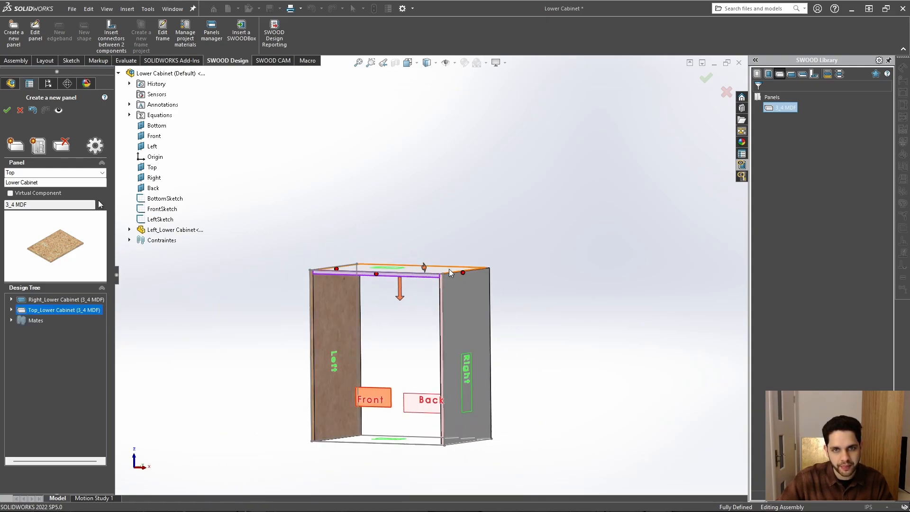
# Step: Attach the top panel's back edge to the Back plane of the frame
pyautogui.moveTo(425, 268); pyautogui.dragTo(428, 274)
pyautogui.scroll(-4, 428, 280)
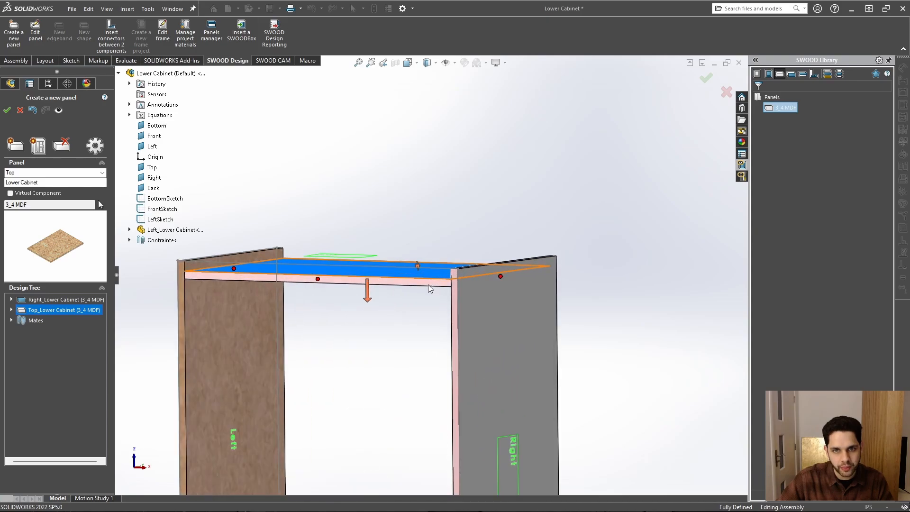
pyautogui.moveTo(426, 283); pyautogui.dragTo(423, 299, button='middle')
pyautogui.moveTo(423, 259); pyautogui.dragTo(432, 409)
pyautogui.scroll(1, 432, 409)
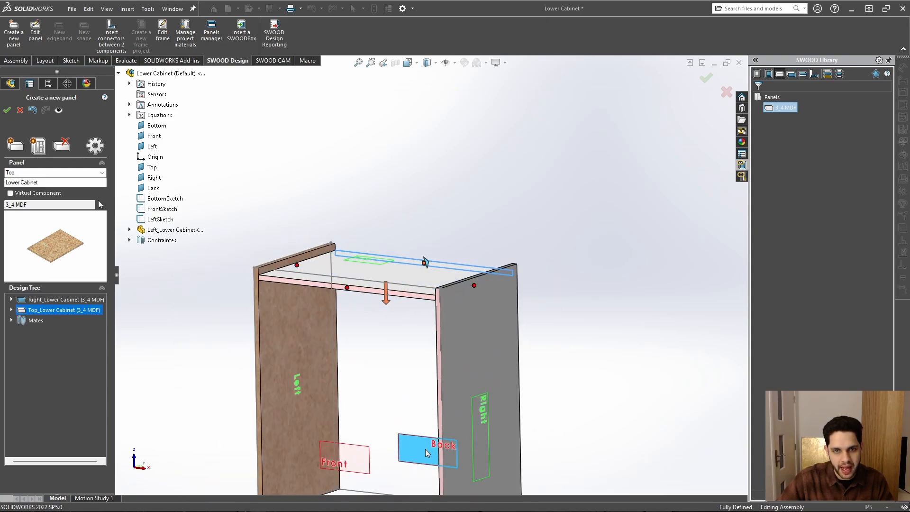
pyautogui.click(425, 448)
# Step: Slide the top panel vertically between the sides to test its remaining free direction
pyautogui.scroll(-2, 351, 259)
pyautogui.moveTo(399, 259); pyautogui.dragTo(412, 288, button='middle')
pyautogui.moveTo(390, 302); pyautogui.dragTo(358, 322)
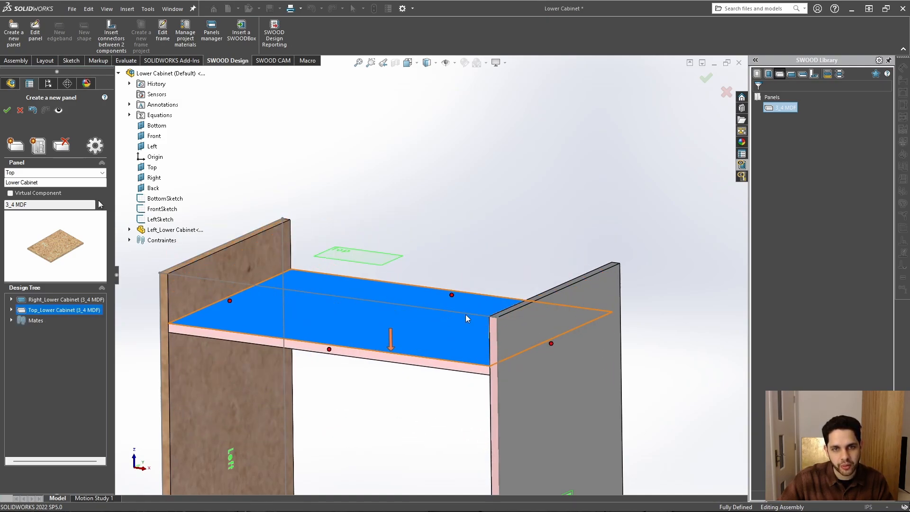
pyautogui.moveTo(465, 314); pyautogui.dragTo(390, 334)
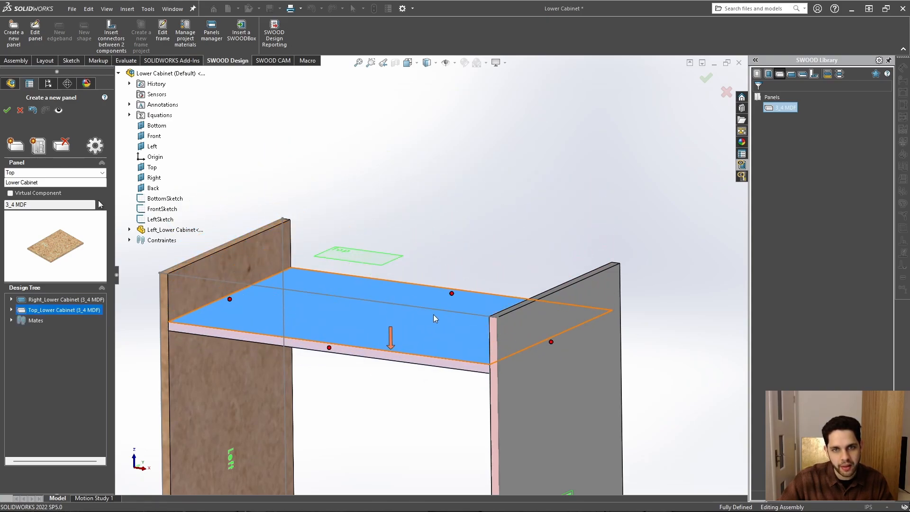
# Step: Make the top panel's upper face coincident with the Top plane and deselect the panel
pyautogui.moveTo(437, 312); pyautogui.dragTo(381, 261)
pyautogui.scroll(2, 565, 231)
pyautogui.moveTo(513, 399); pyautogui.dragTo(549, 287, button='middle')
pyautogui.scroll(2, 528, 351)
pyautogui.click(548, 286)
pyautogui.moveTo(459, 216); pyautogui.dragTo(461, 241, button='middle')
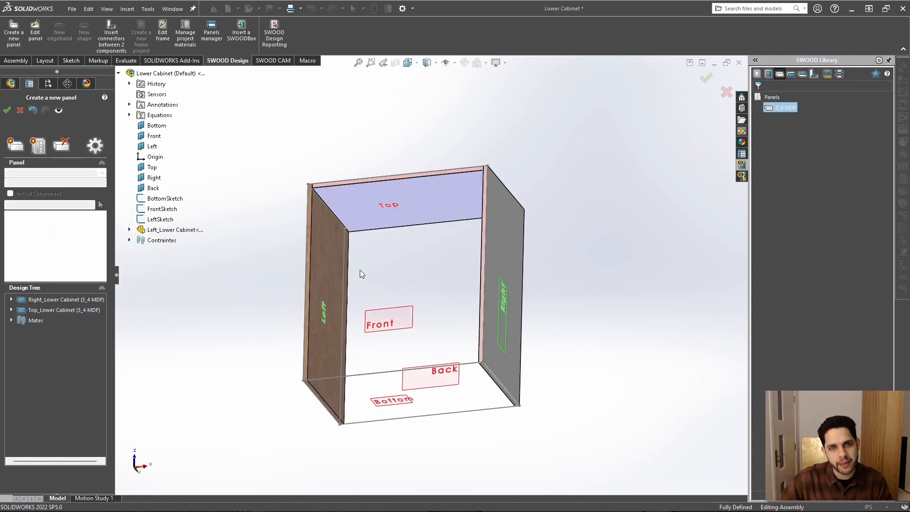
# Step: Examine from several angles how the top panel meets the left and right panels at the upper corners
pyautogui.moveTo(359, 270); pyautogui.dragTo(404, 205, button='middle')
pyautogui.moveTo(490, 222); pyautogui.dragTo(482, 277, button='middle')
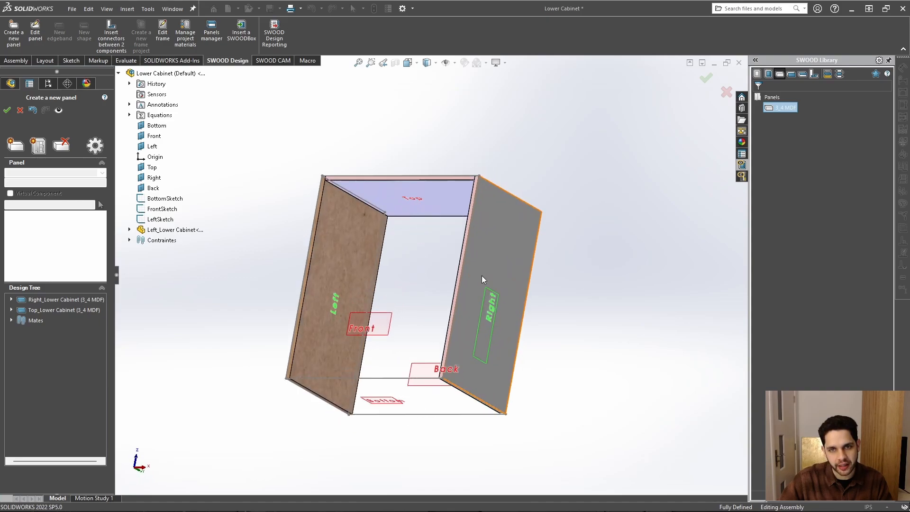
pyautogui.moveTo(508, 207); pyautogui.dragTo(463, 205, button='middle')
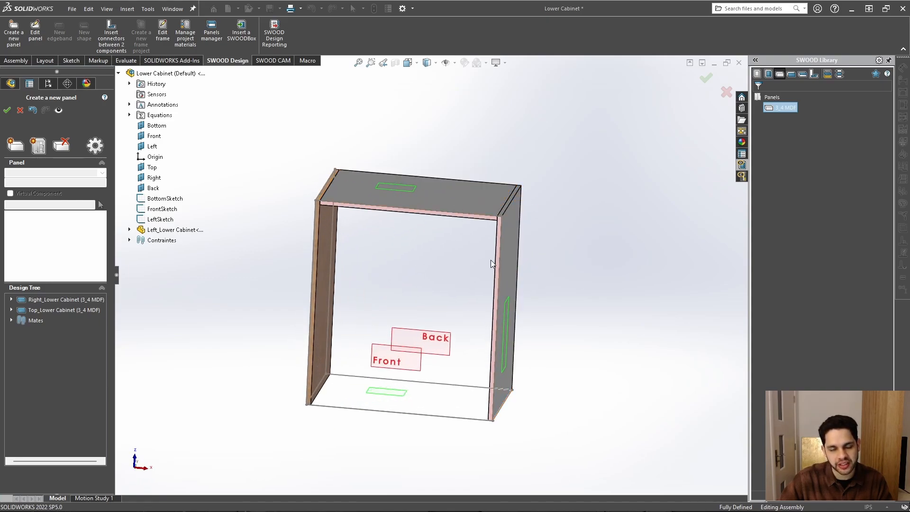
pyautogui.moveTo(494, 264); pyautogui.dragTo(436, 222, button='middle')
pyautogui.scroll(-4, 464, 189)
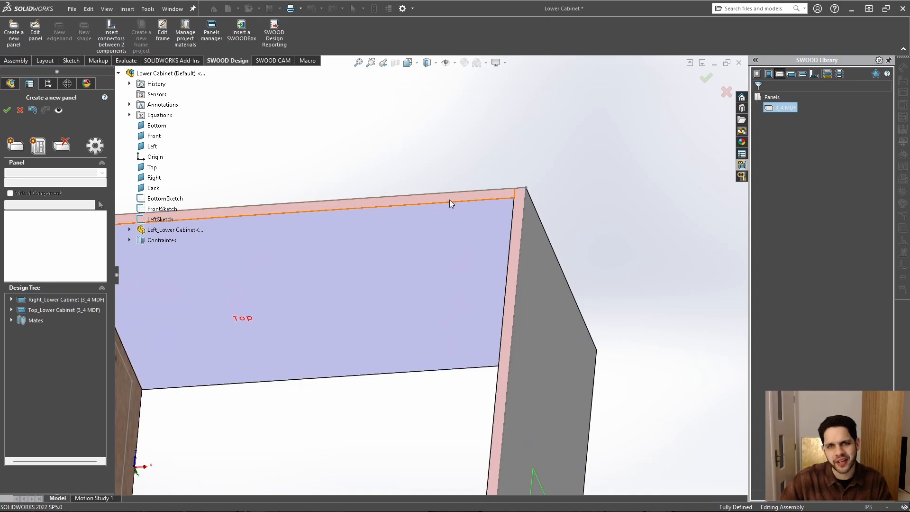
pyautogui.moveTo(455, 196); pyautogui.dragTo(363, 248, button='middle')
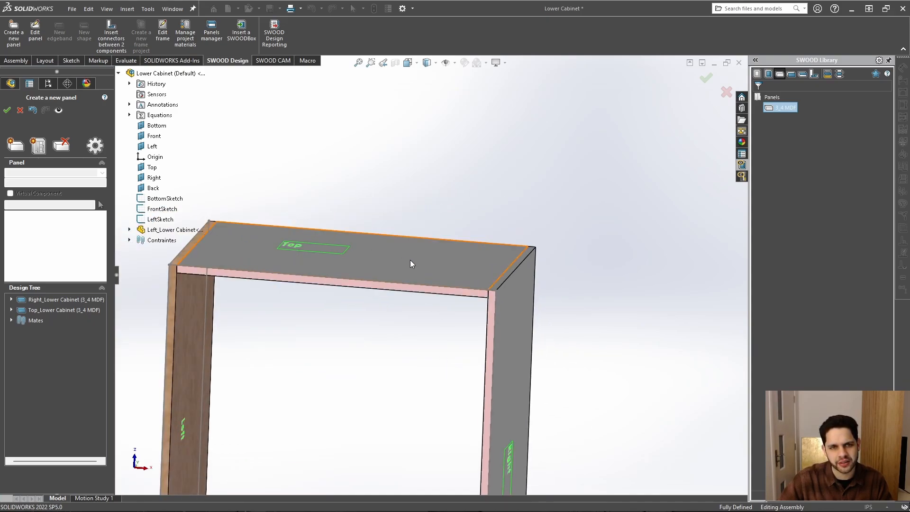
pyautogui.scroll(2, 428, 271)
pyautogui.moveTo(428, 271); pyautogui.dragTo(400, 252, button='middle')
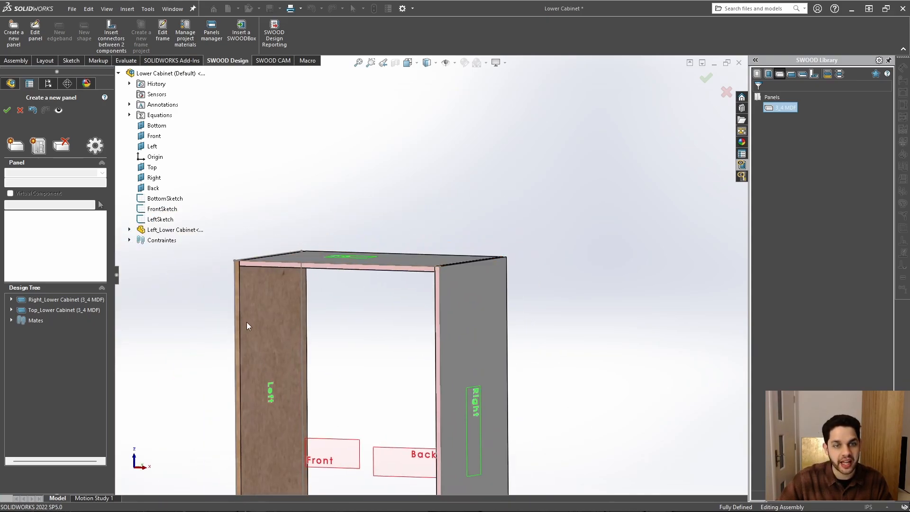
pyautogui.keyDown('ctrl'); pyautogui.moveTo(310, 350); pyautogui.dragTo(264, 291, button='middle'); pyautogui.keyUp('ctrl')
pyautogui.scroll(-4, 258, 301)
pyautogui.scroll(5, 447, 304)
pyautogui.moveTo(448, 307); pyautogui.dragTo(449, 244, button='middle')
# Step: Select the right and top panels in turn to compare their attachment points
pyautogui.click(540, 278)
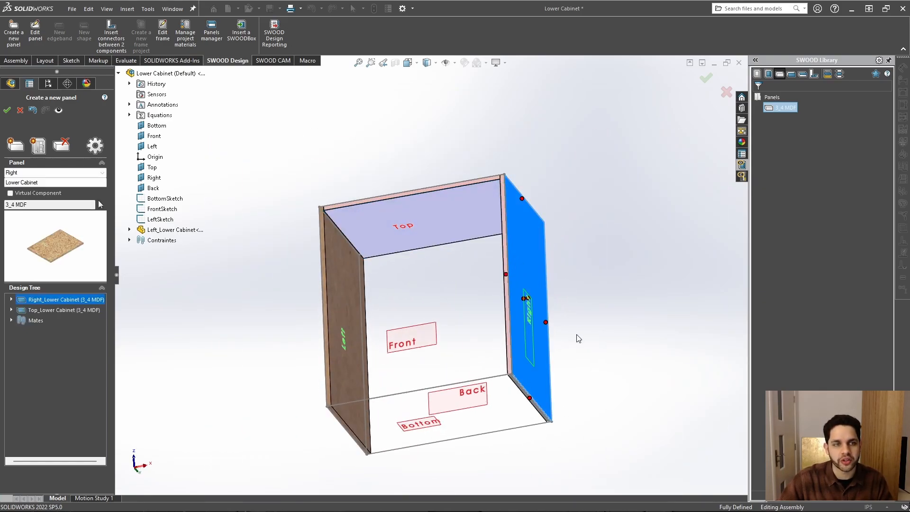
pyautogui.click(429, 227)
pyautogui.click(637, 292)
pyautogui.click(540, 271)
pyautogui.click(477, 229)
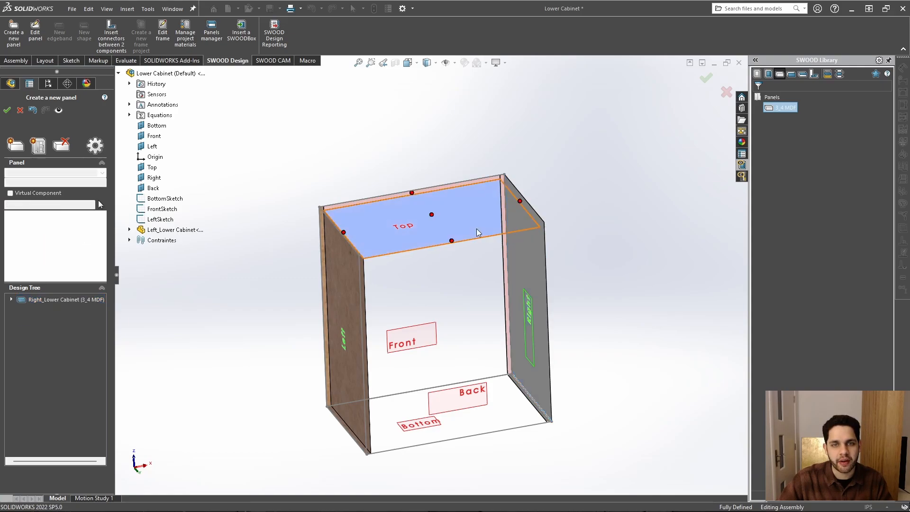
# Step: Delete the existing top panel from the cabinet design
pyautogui.click(62, 147)
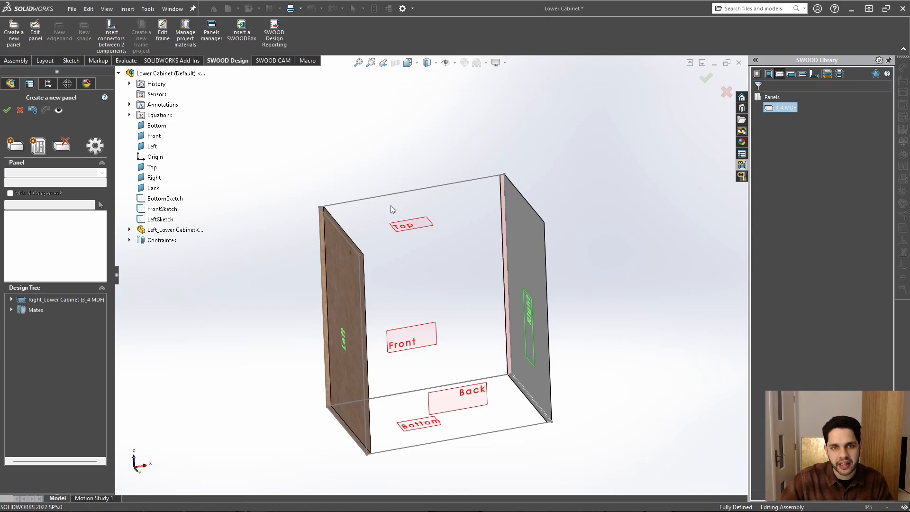
pyautogui.moveTo(391, 206); pyautogui.dragTo(356, 310, button='middle')
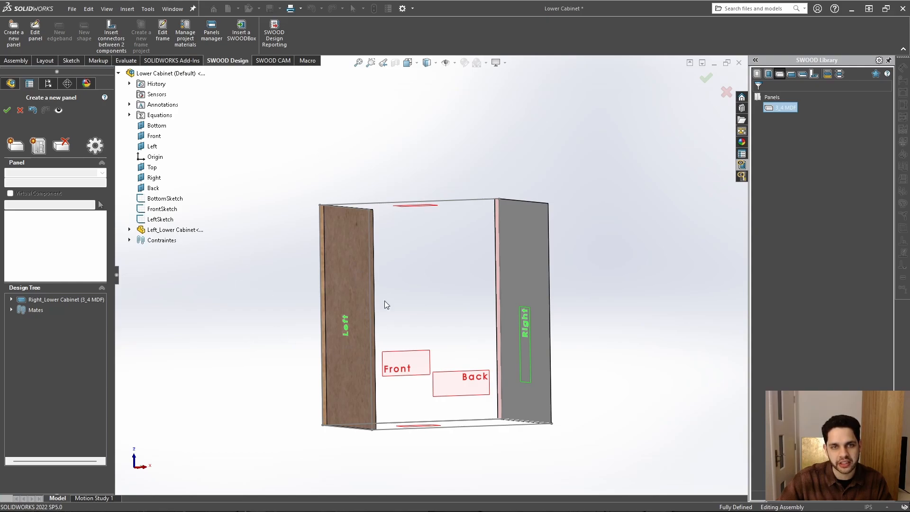
pyautogui.moveTo(385, 301); pyautogui.dragTo(511, 396, button='middle')
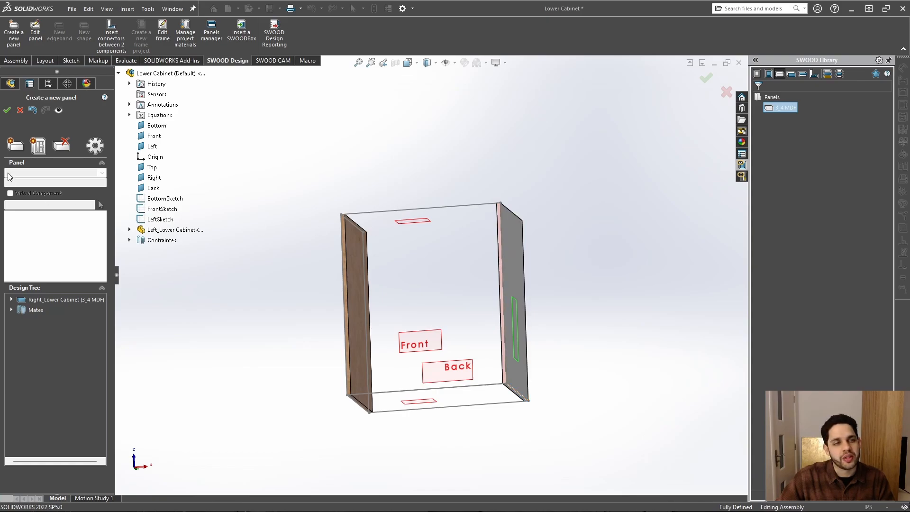
pyautogui.moveTo(403, 279); pyautogui.dragTo(401, 375, button='middle')
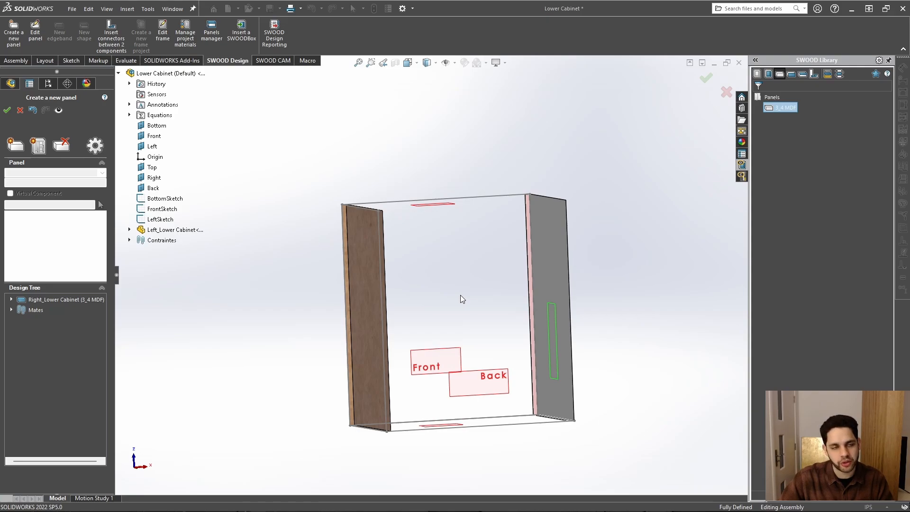
# Step: Add a 3_4 MDF panel using the preset top position and attach its ends to the left and right panels
pyautogui.click(38, 145)
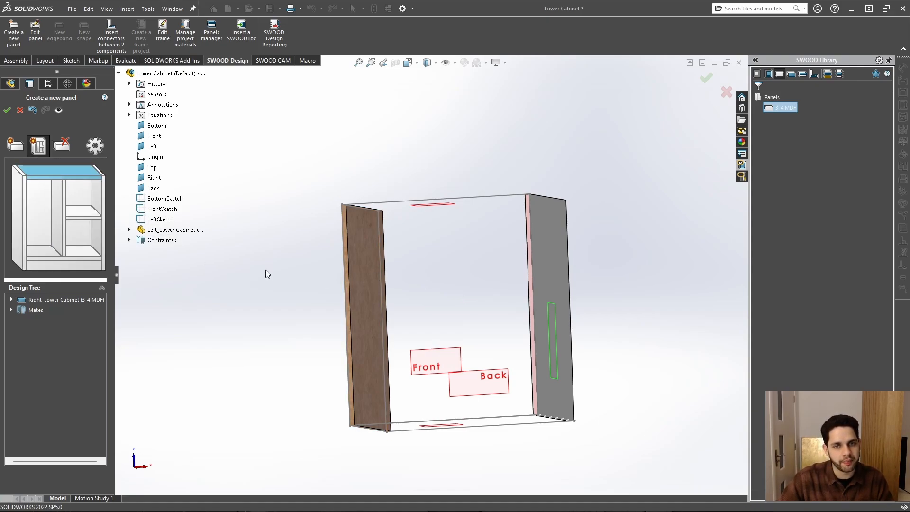
pyautogui.moveTo(414, 247); pyautogui.dragTo(386, 220, button='middle')
pyautogui.scroll(-1, 382, 217)
pyautogui.click(349, 205)
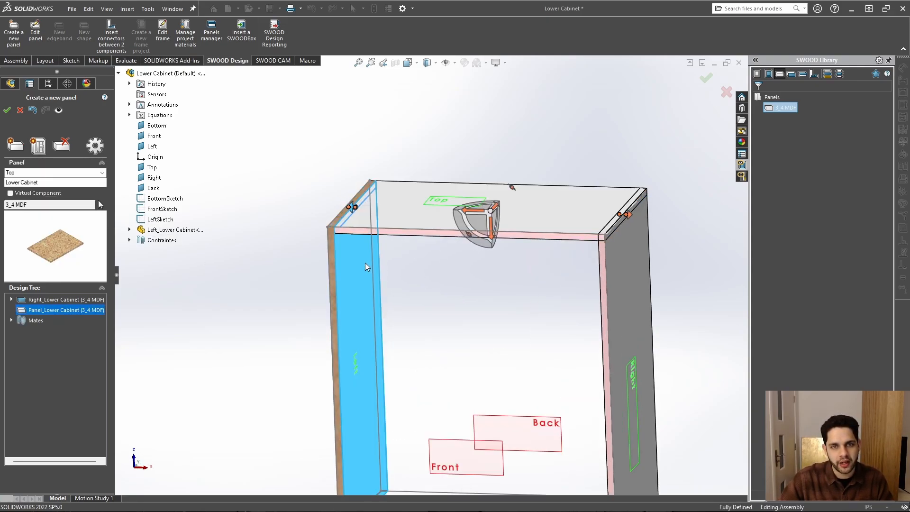
pyautogui.click(365, 263)
pyautogui.moveTo(474, 299); pyautogui.dragTo(583, 270, button='middle')
pyautogui.click(636, 206)
pyautogui.click(619, 239)
pyautogui.moveTo(618, 242); pyautogui.dragTo(613, 311, button='middle')
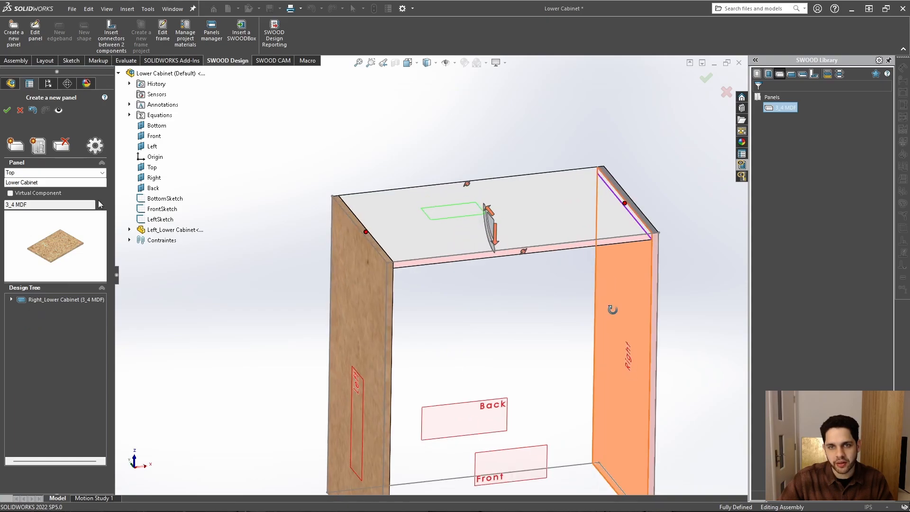
# Step: Constrain the new top panel to the Front and Top planes and deselect it
pyautogui.moveTo(507, 204); pyautogui.dragTo(576, 276, button='middle')
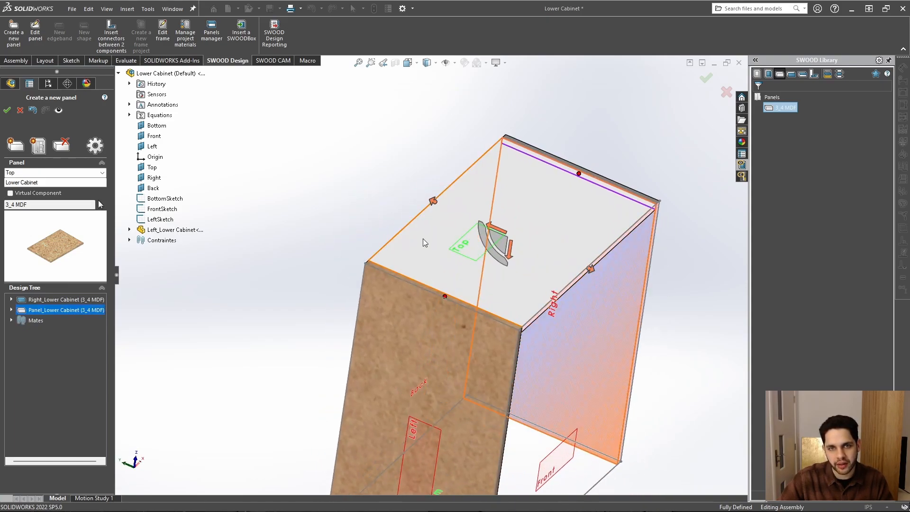
pyautogui.scroll(3, 455, 275)
pyautogui.moveTo(525, 362); pyautogui.dragTo(443, 369, button='middle')
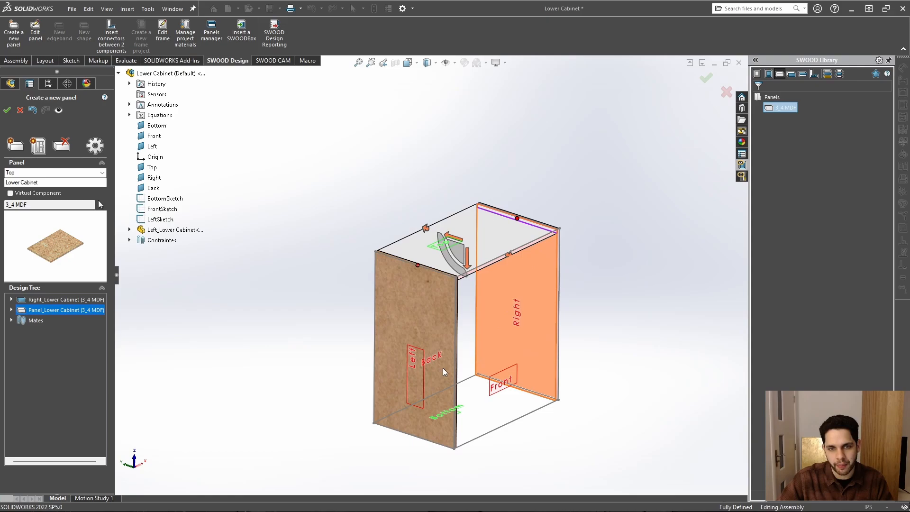
pyautogui.click(607, 336)
pyautogui.scroll(-4, 488, 279)
pyautogui.moveTo(483, 278); pyautogui.dragTo(460, 252, button='middle')
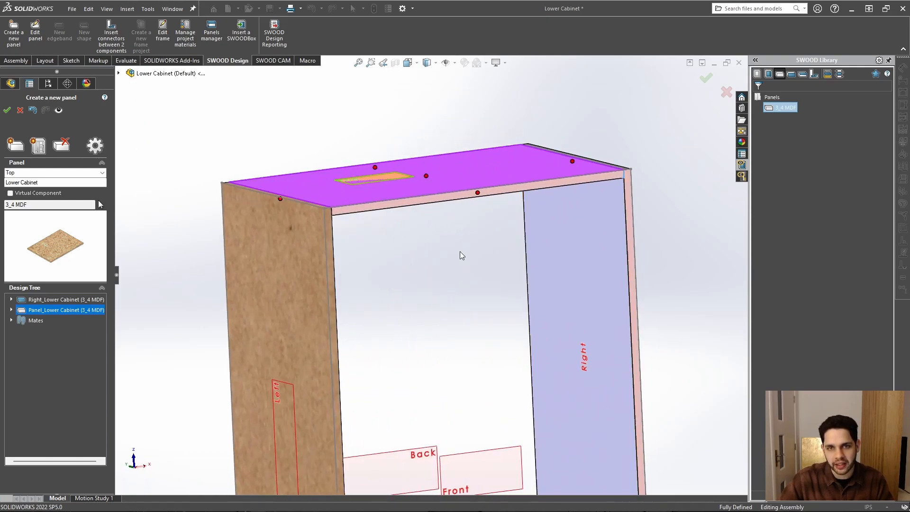
pyautogui.scroll(3, 487, 204)
pyautogui.moveTo(449, 205); pyautogui.dragTo(446, 228, button='middle')
pyautogui.scroll(-1, 462, 249)
pyautogui.scroll(1, 460, 247)
pyautogui.click(725, 358)
pyautogui.moveTo(591, 344); pyautogui.dragTo(595, 322, button='middle')
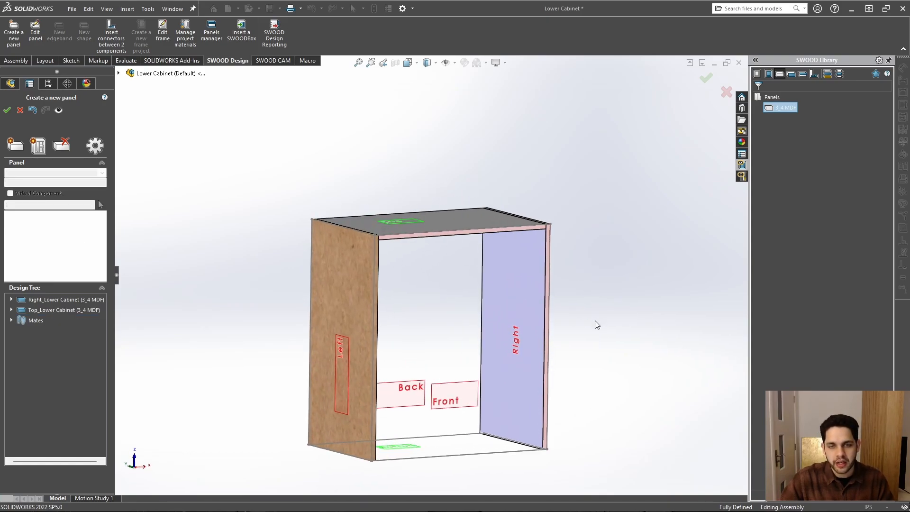
pyautogui.keyDown('ctrl'); pyautogui.moveTo(565, 362); pyautogui.dragTo(612, 414, button='middle'); pyautogui.keyUp('ctrl')
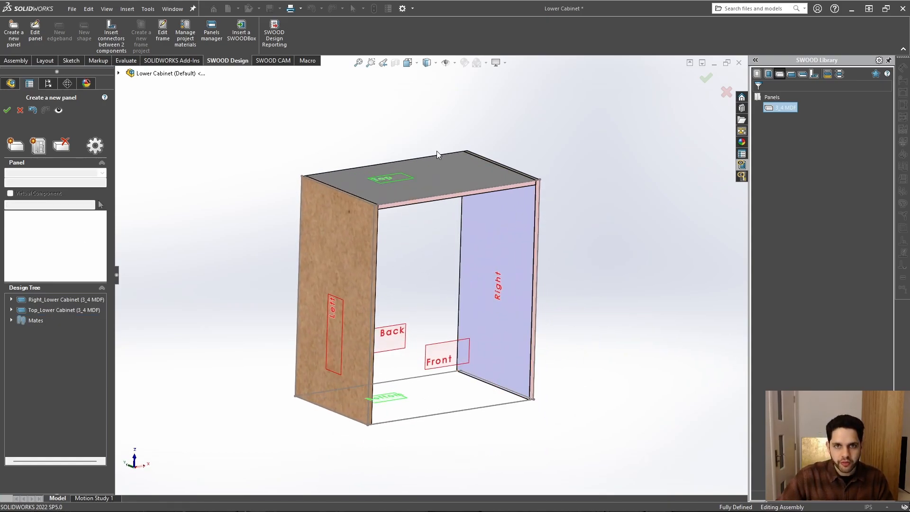
pyautogui.moveTo(451, 179)
pyautogui.mouseDown(button='middle')
pyautogui.moveTo(464, 214)
pyautogui.moveTo(459, 193)
pyautogui.mouseUp(button='middle')
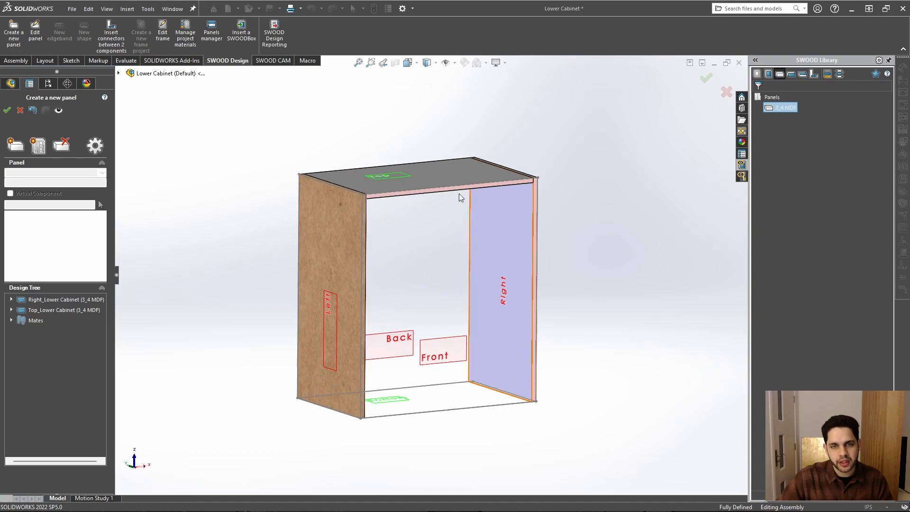
# Step: Review the preset panel positions and examine the top panel's attachment points from several angles
pyautogui.click(38, 151)
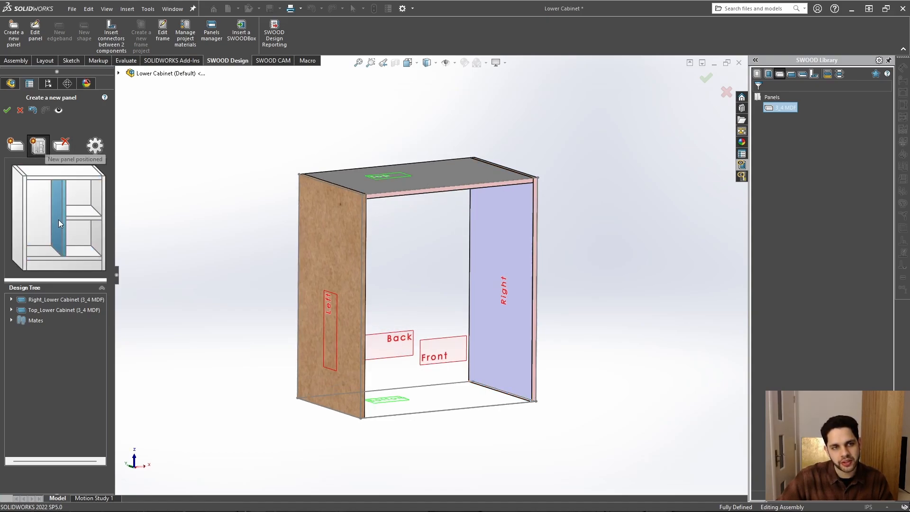
pyautogui.click(55, 251)
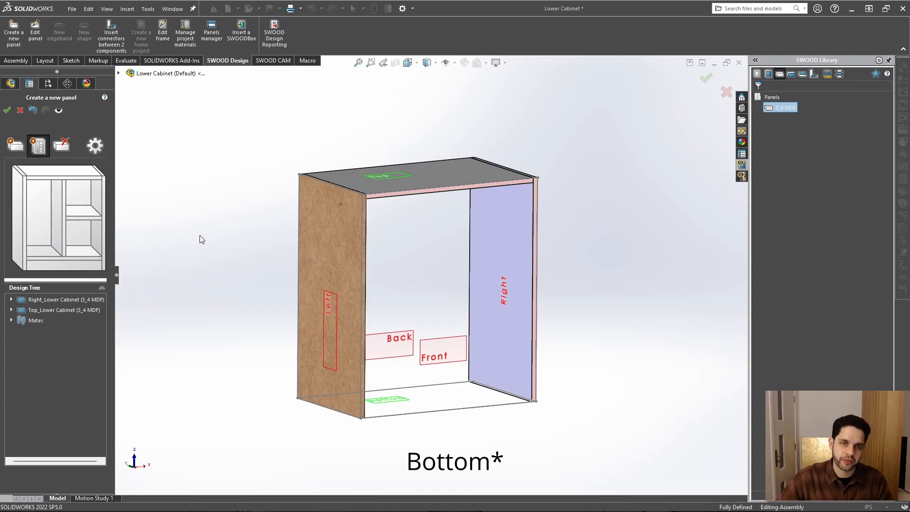
pyautogui.click(410, 181)
pyautogui.moveTo(494, 252); pyautogui.dragTo(507, 172, button='middle')
pyautogui.moveTo(591, 207); pyautogui.dragTo(581, 297, button='middle')
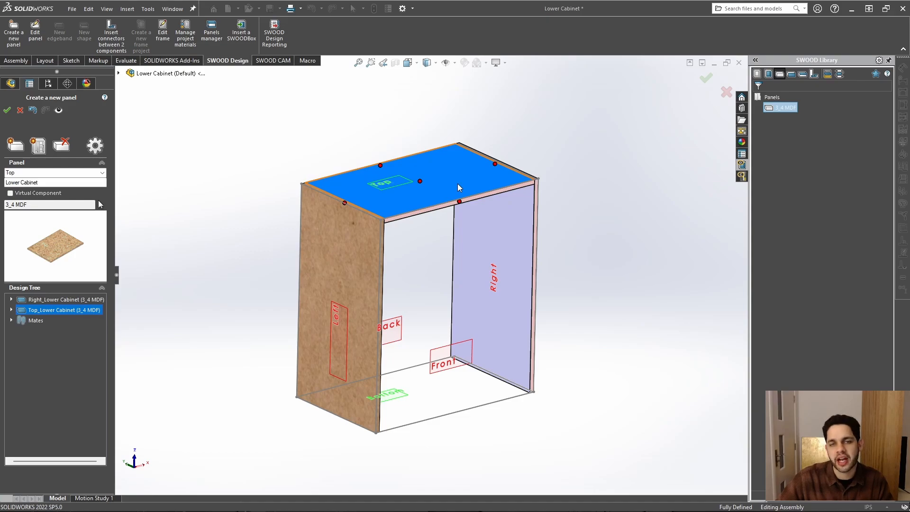
pyautogui.scroll(1, 456, 183)
pyautogui.moveTo(534, 213); pyautogui.dragTo(533, 181, button='middle')
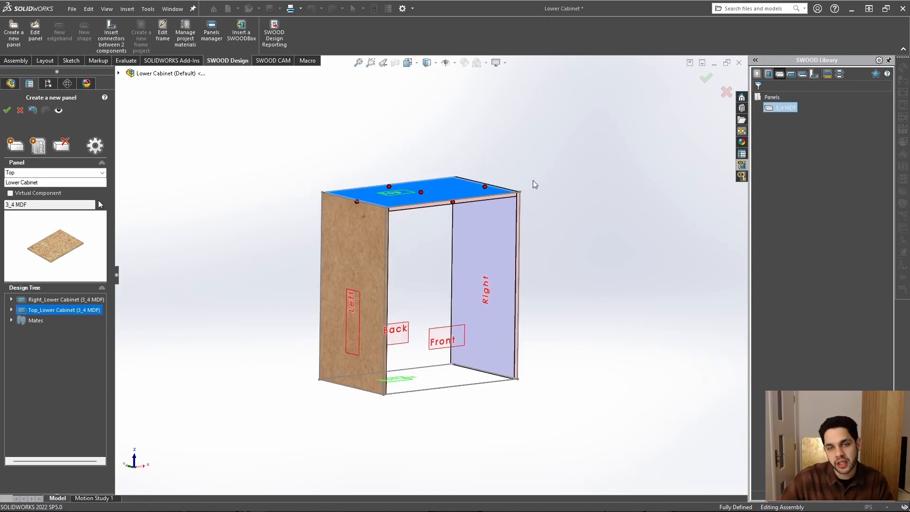
pyautogui.click(533, 181)
pyautogui.click(451, 196)
pyautogui.scroll(-3, 450, 204)
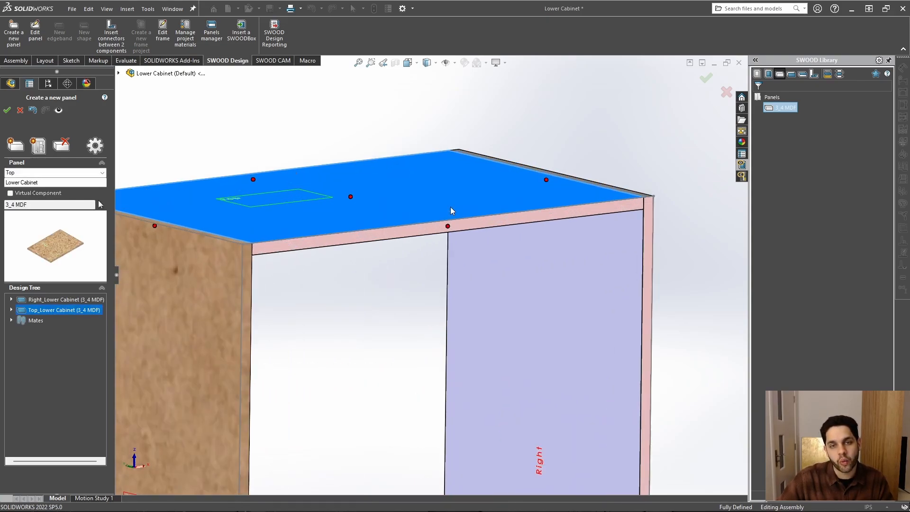
pyautogui.scroll(5, 565, 213)
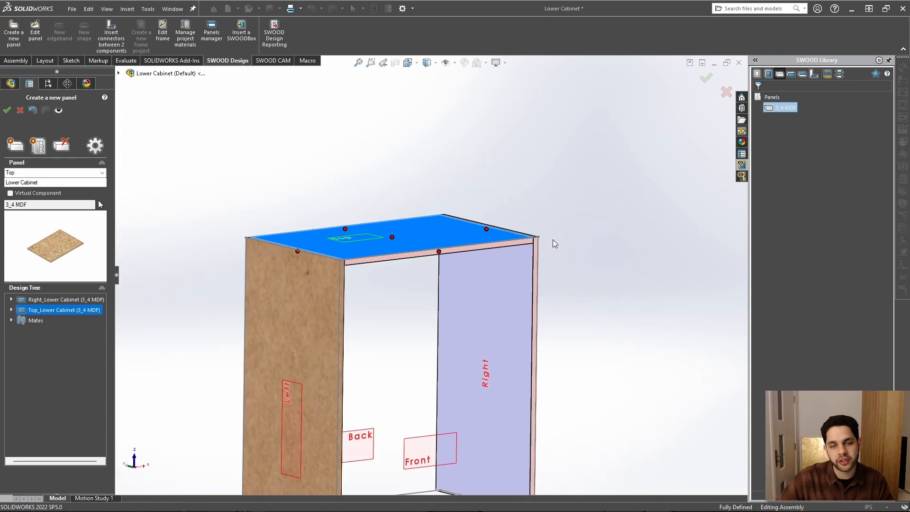
# Step: Copy the top panel downward to place a second horizontal panel between the left and right sides
pyautogui.click(38, 146)
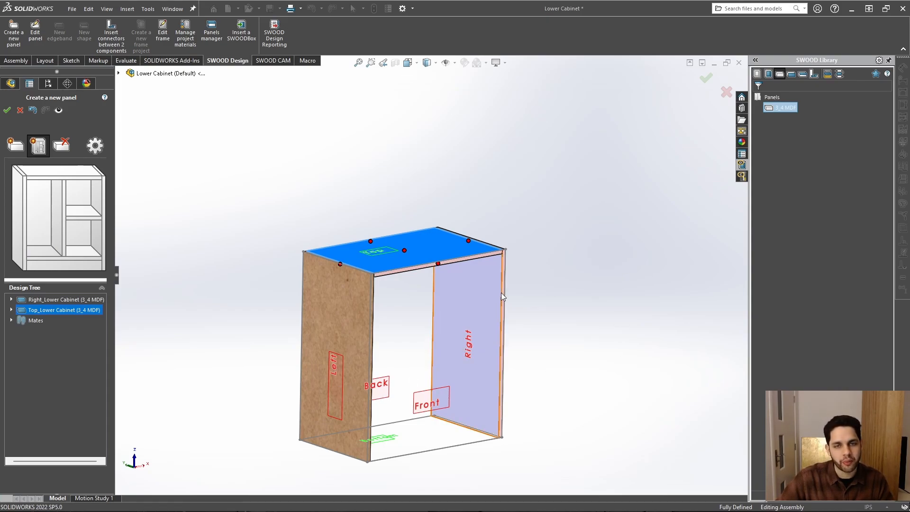
pyautogui.click(435, 244)
pyautogui.moveTo(438, 280); pyautogui.dragTo(437, 330)
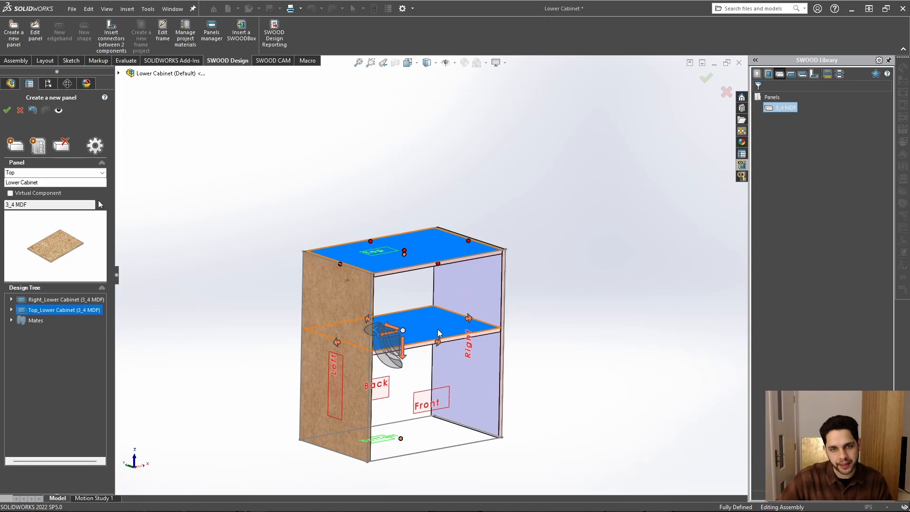
pyautogui.click(437, 329)
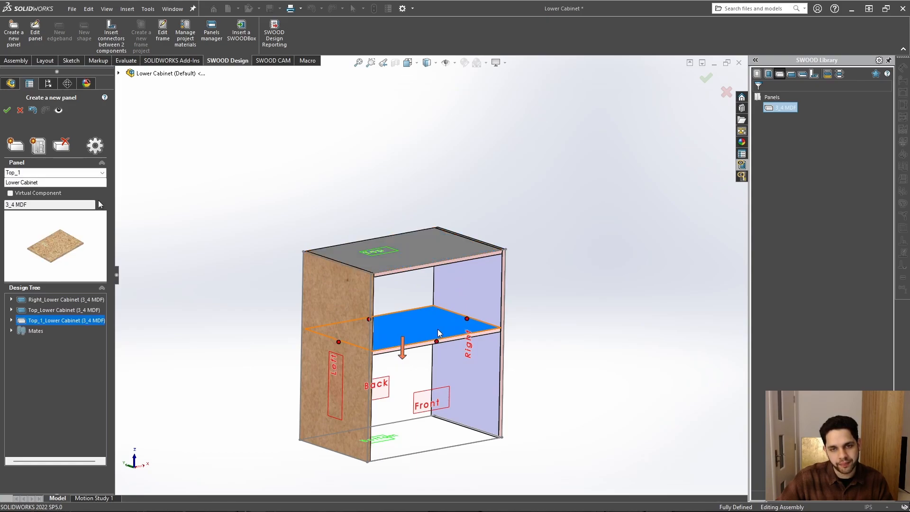
# Step: Check the copied panel's side attachments and make its underside coincident with the Bottom plane
pyautogui.scroll(-5, 427, 332)
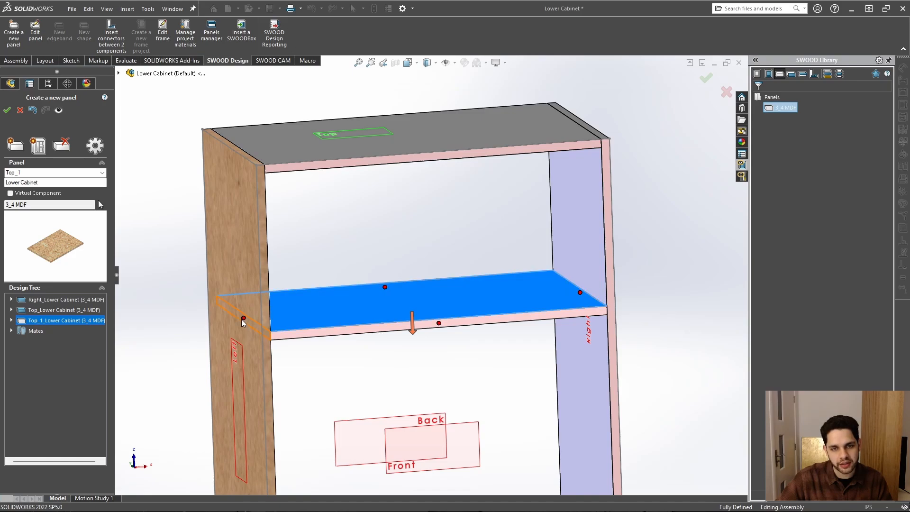
pyautogui.scroll(2, 422, 294)
pyautogui.moveTo(421, 345); pyautogui.dragTo(458, 327, button='middle')
pyautogui.scroll(-1, 572, 314)
pyautogui.moveTo(537, 303); pyautogui.dragTo(537, 326, button='middle')
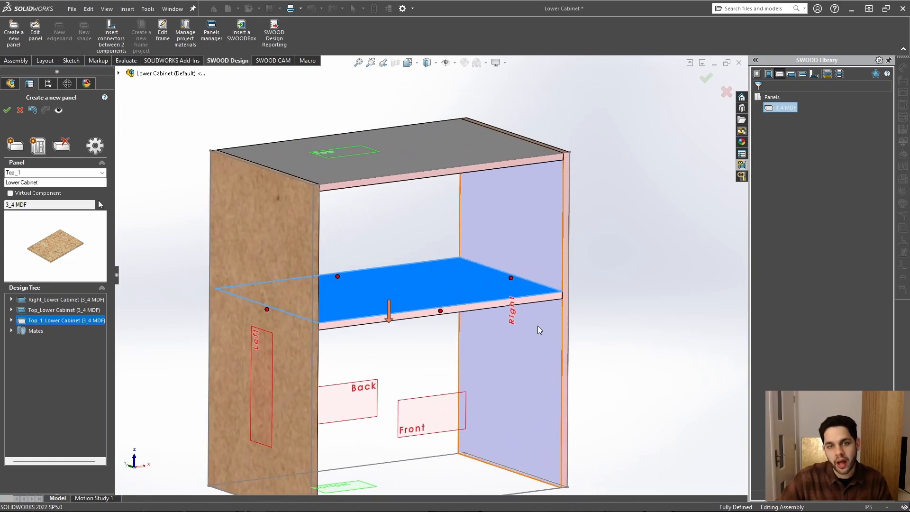
pyautogui.moveTo(431, 311); pyautogui.dragTo(426, 318, button='middle')
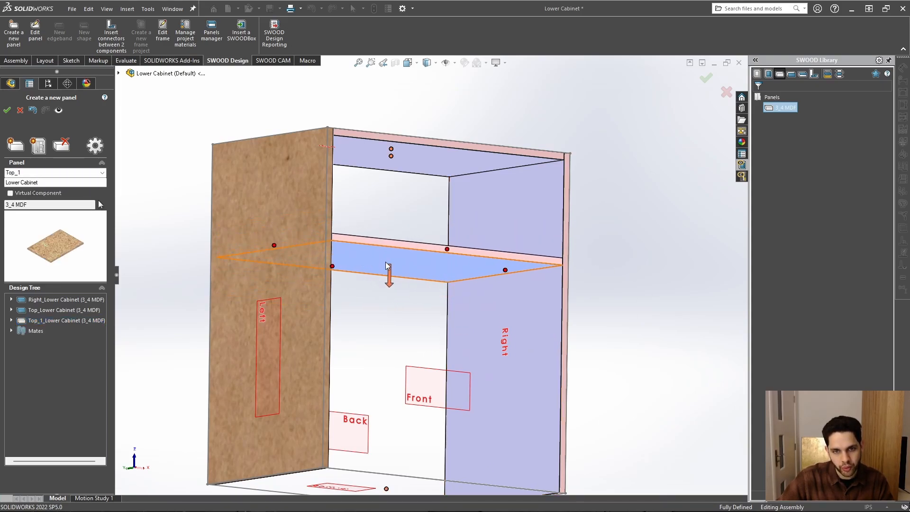
pyautogui.scroll(3, 427, 272)
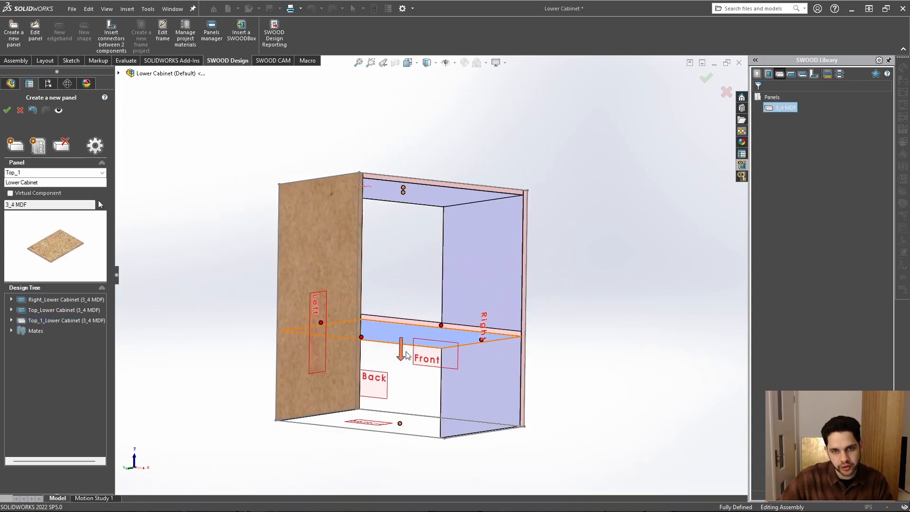
pyautogui.click(375, 423)
pyautogui.scroll(1, 476, 357)
pyautogui.moveTo(476, 357); pyautogui.dragTo(469, 429, button='middle')
pyautogui.scroll(-1, 469, 429)
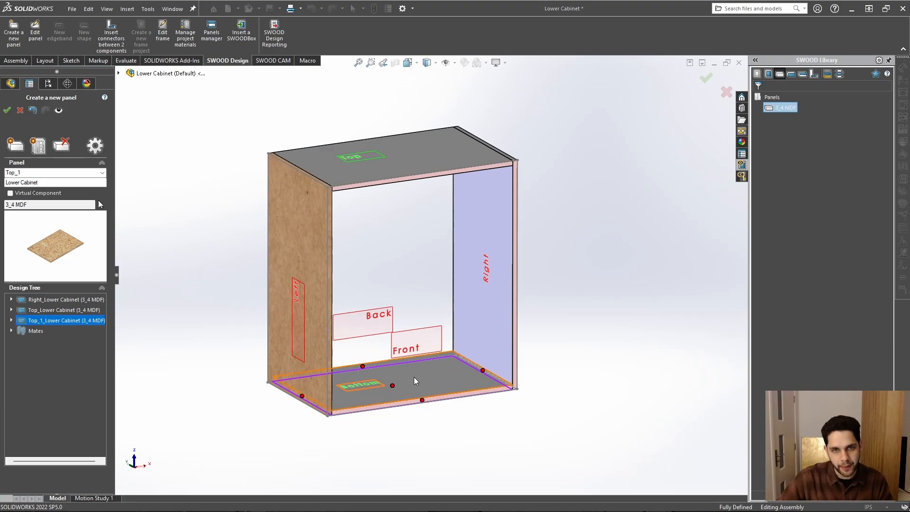
pyautogui.moveTo(414, 377)
pyautogui.mouseDown(button='middle')
pyautogui.moveTo(345, 330)
pyautogui.moveTo(421, 342)
pyautogui.moveTo(418, 368)
pyautogui.mouseUp(button='middle')
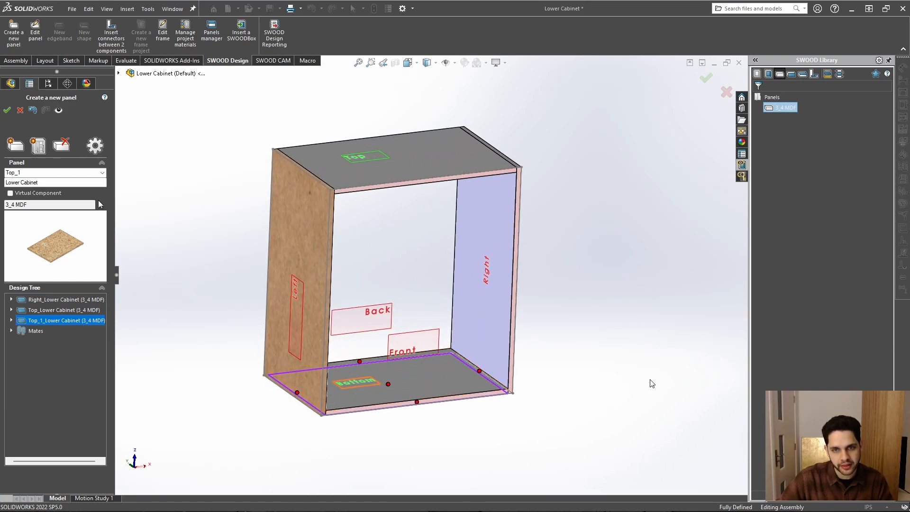
# Step: Generate the right, top and bottom panels, review the creation report and close it
pyautogui.click(8, 111)
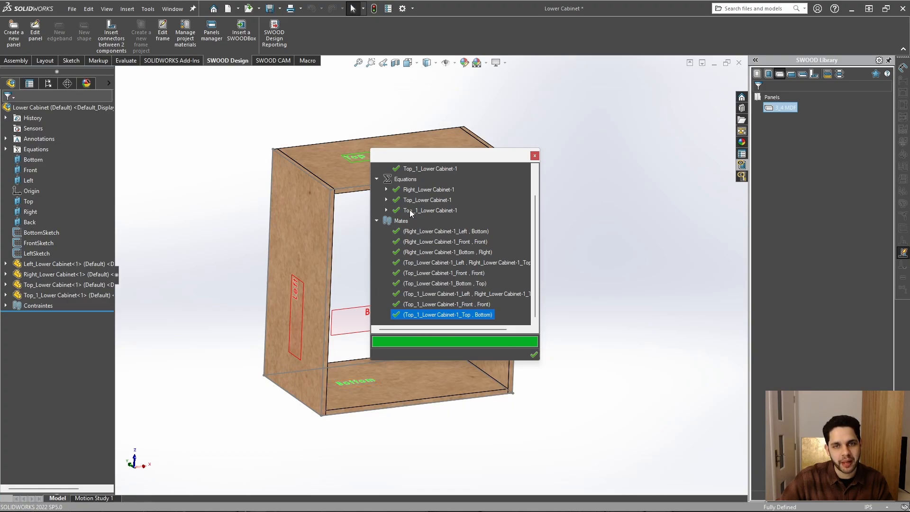
pyautogui.scroll(1, 470, 274)
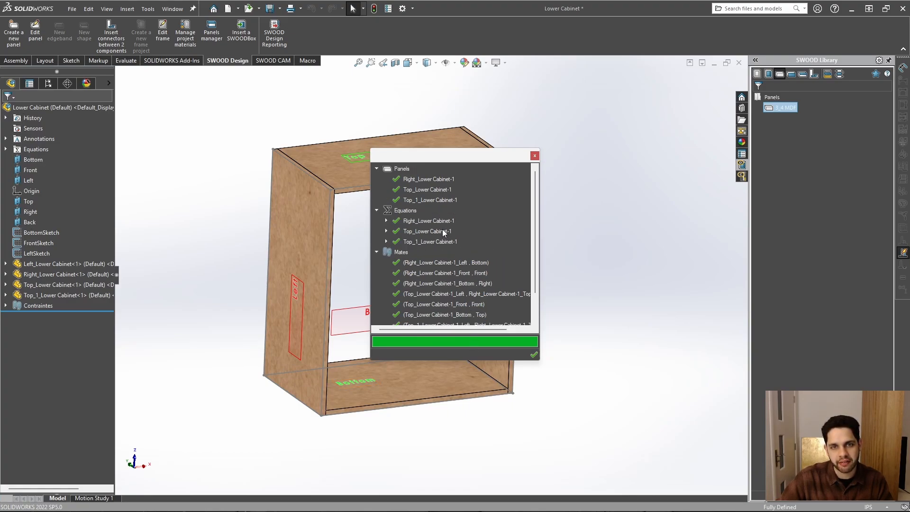
pyautogui.scroll(-1, 443, 242)
pyautogui.click(533, 354)
pyautogui.moveTo(534, 357); pyautogui.dragTo(594, 324, button='middle')
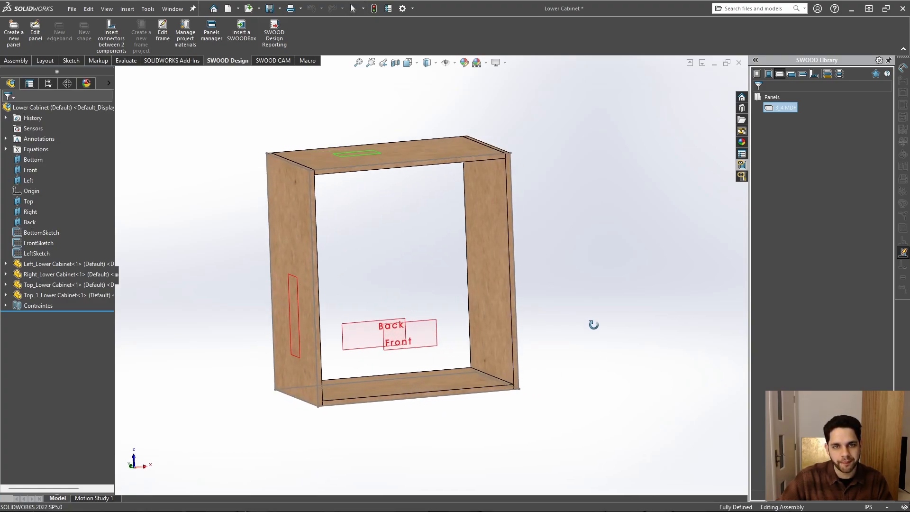
# Step: Hide BottomSketch, FrontSketch and LeftSketch in the cabinet assembly
pyautogui.click(39, 243)
pyautogui.click(26, 232)
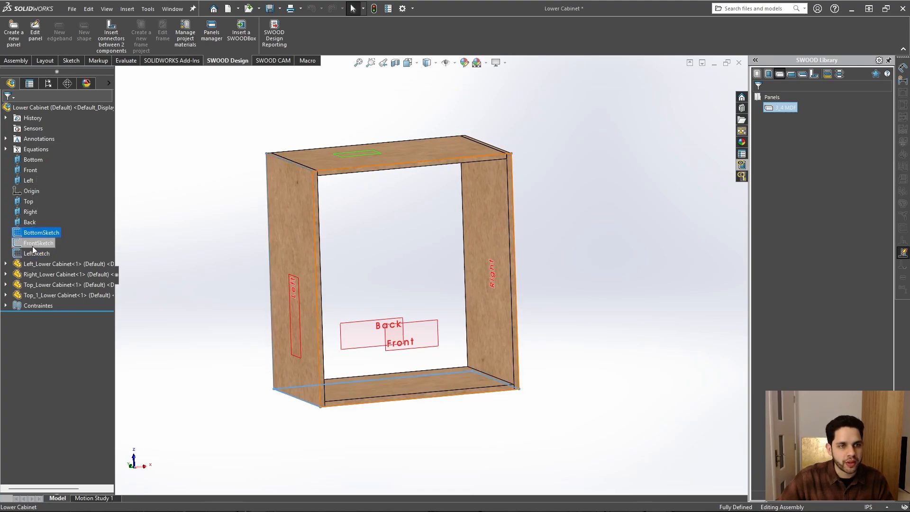
pyautogui.keyDown('shift'); pyautogui.click(29, 252); pyautogui.keyUp('shift')
pyautogui.click(35, 227)
pyautogui.moveTo(372, 209)
pyautogui.mouseDown(button='middle')
pyautogui.moveTo(327, 174)
pyautogui.moveTo(439, 210)
pyautogui.moveTo(380, 192)
pyautogui.mouseUp(button='middle')
pyautogui.scroll(1, 463, 293)
pyautogui.moveTo(408, 201); pyautogui.dragTo(253, 224, button='middle')
pyautogui.scroll(-1, 411, 266)
# Step: Inspect the top, left, right and bottom panels by selecting each in turn, and clear the selection
pyautogui.click(400, 146)
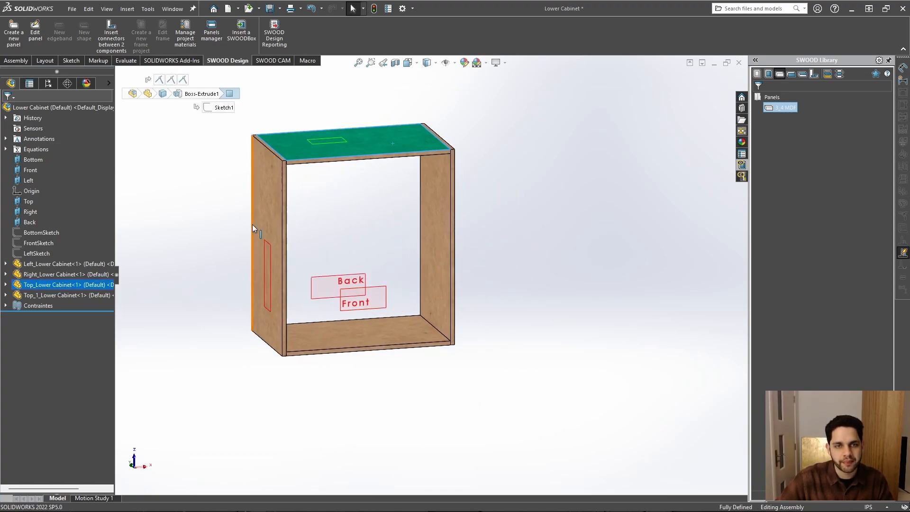
pyautogui.click(254, 224)
pyautogui.click(451, 209)
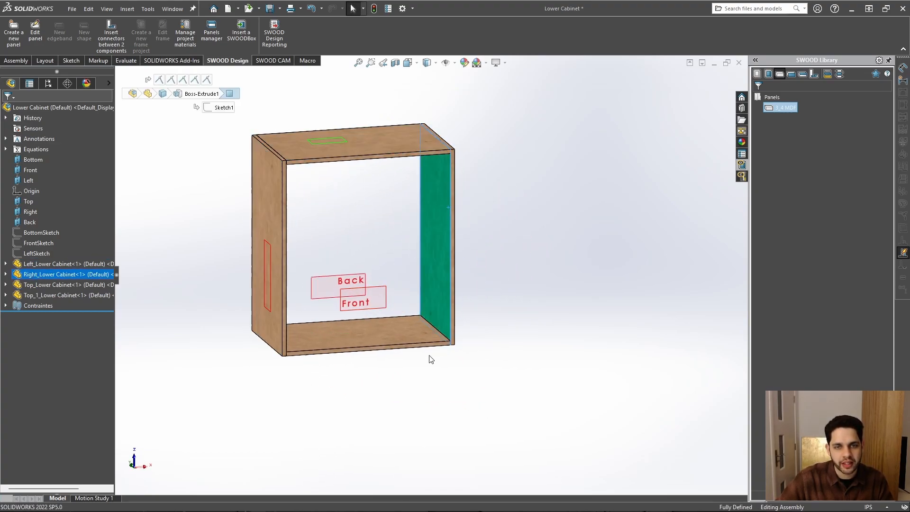
pyautogui.click(393, 339)
pyautogui.click(422, 429)
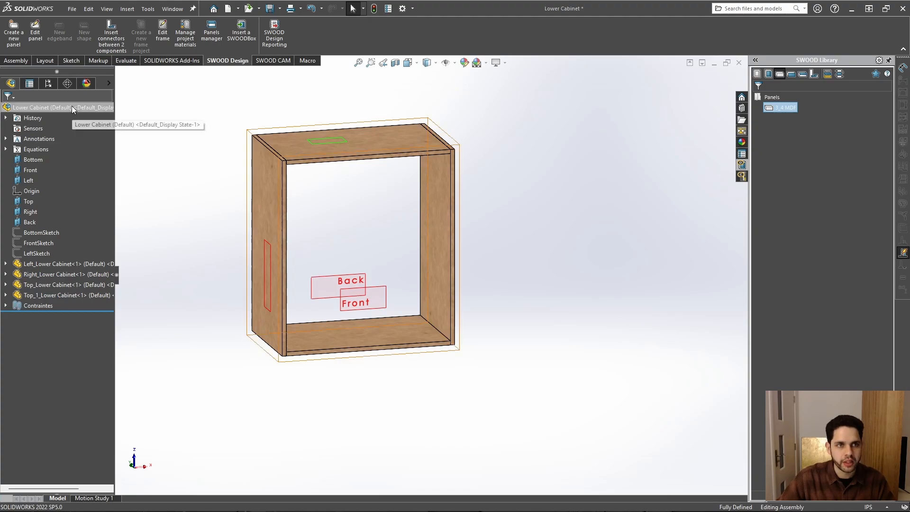
# Step: Save the Lower Cabinet assembly together with all its modified panel parts
pyautogui.scroll(-2, 218, 305)
pyautogui.moveTo(260, 298); pyautogui.dragTo(269, 293, button='middle')
pyautogui.scroll(1, 456, 287)
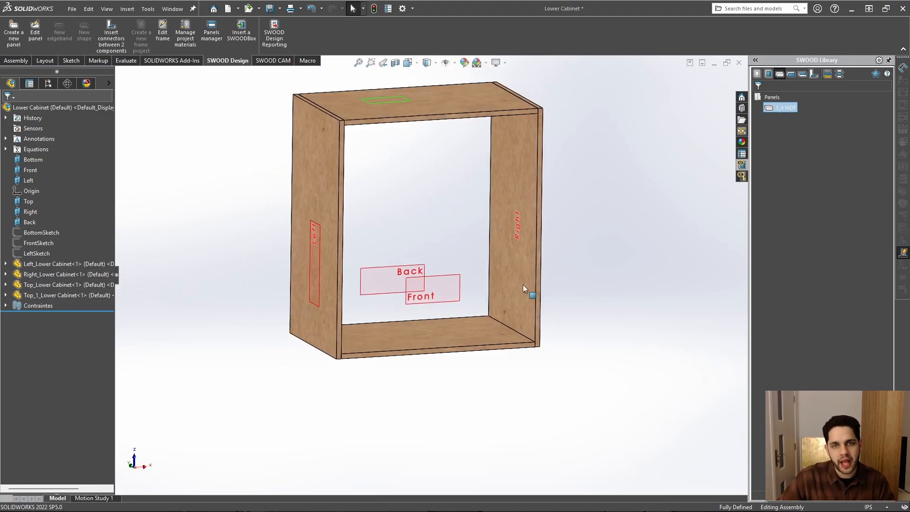
pyautogui.hotkey('ctrl', 's')
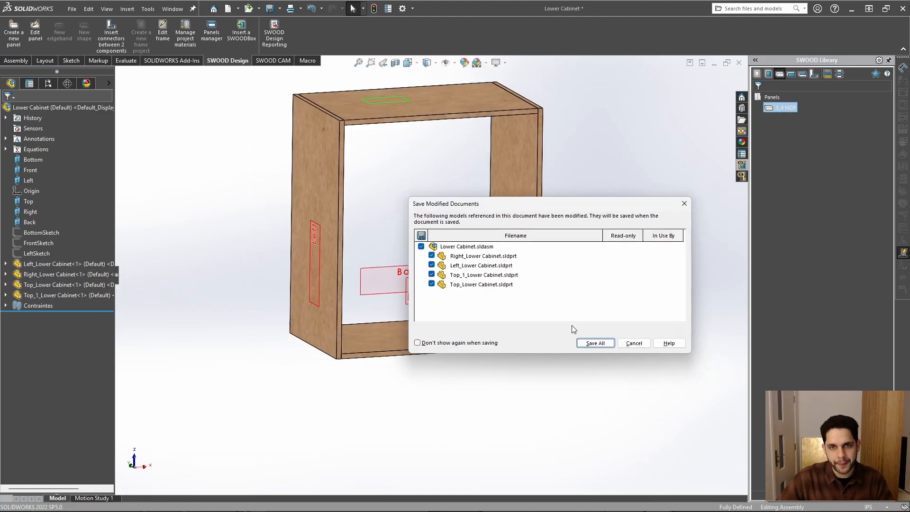
pyautogui.click(596, 344)
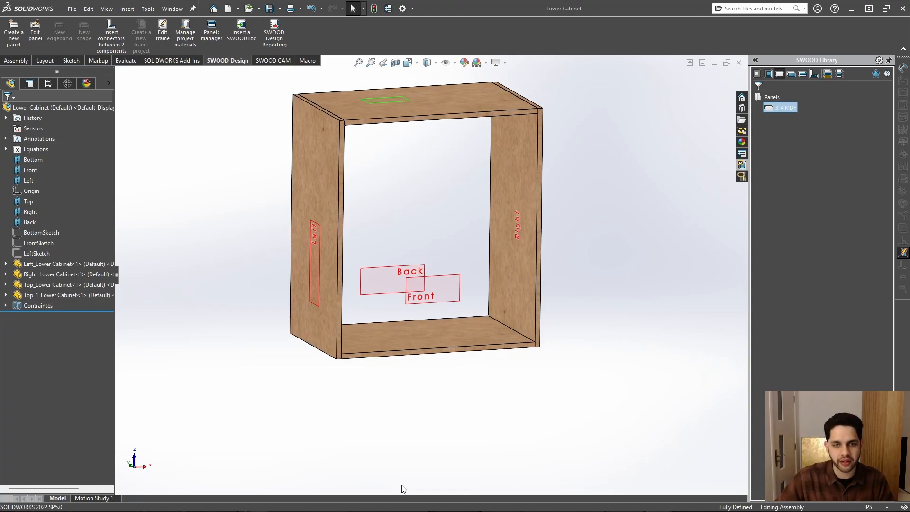
# Step: Switch to File Explorer and browse to the Frames folder under Documents, SWA SWOOData, SWOODDesign
pyautogui.moveTo(384, 505)
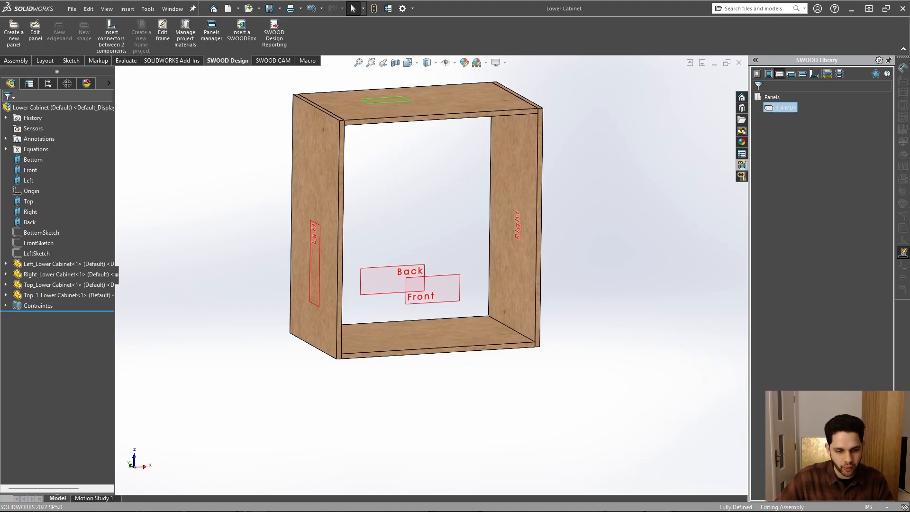
pyautogui.moveTo(403, 511); pyautogui.dragTo(434, 141)
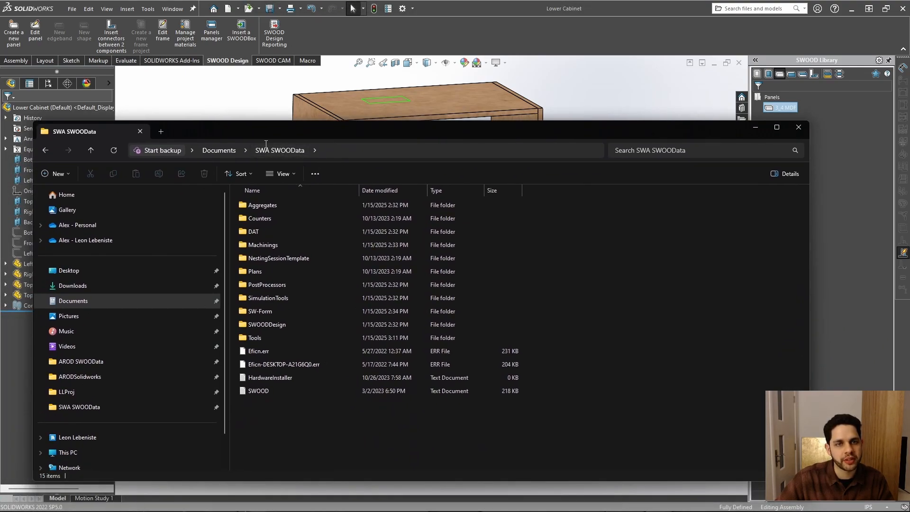
pyautogui.click(211, 150)
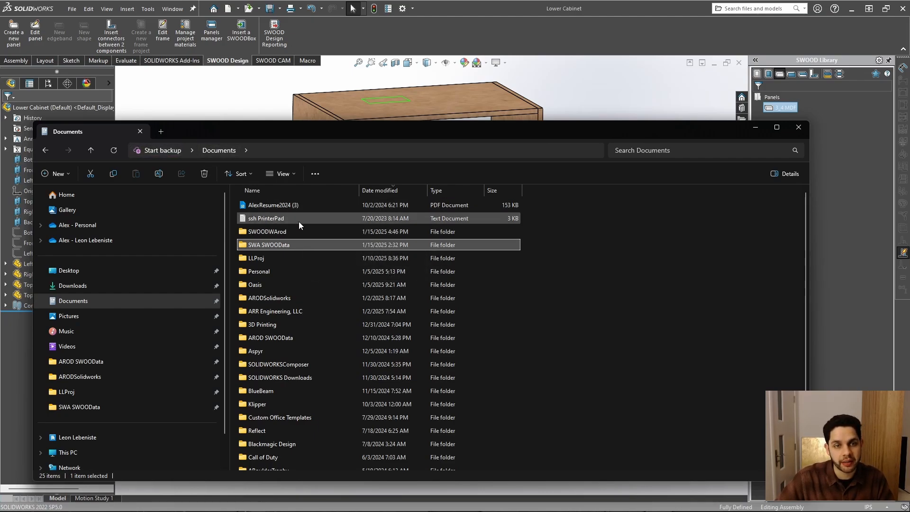
pyautogui.doubleClick(298, 243)
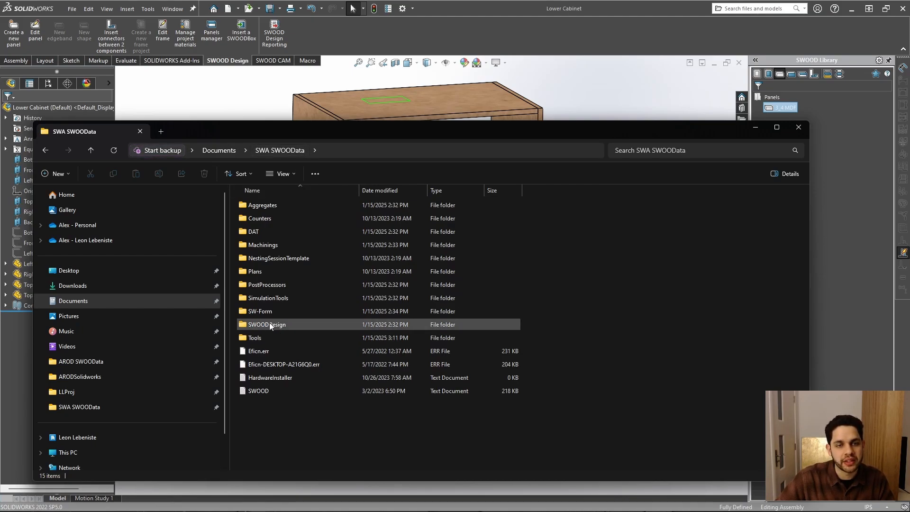
pyautogui.doubleClick(290, 325)
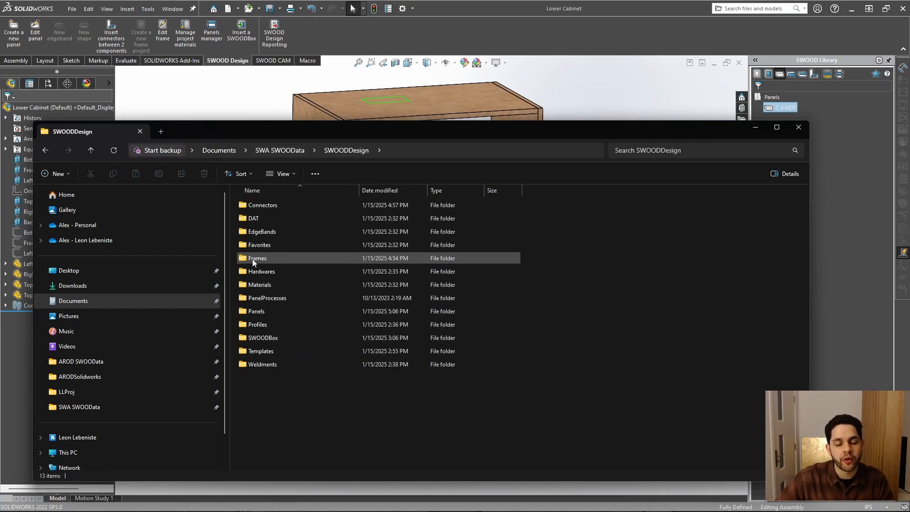
pyautogui.doubleClick(268, 257)
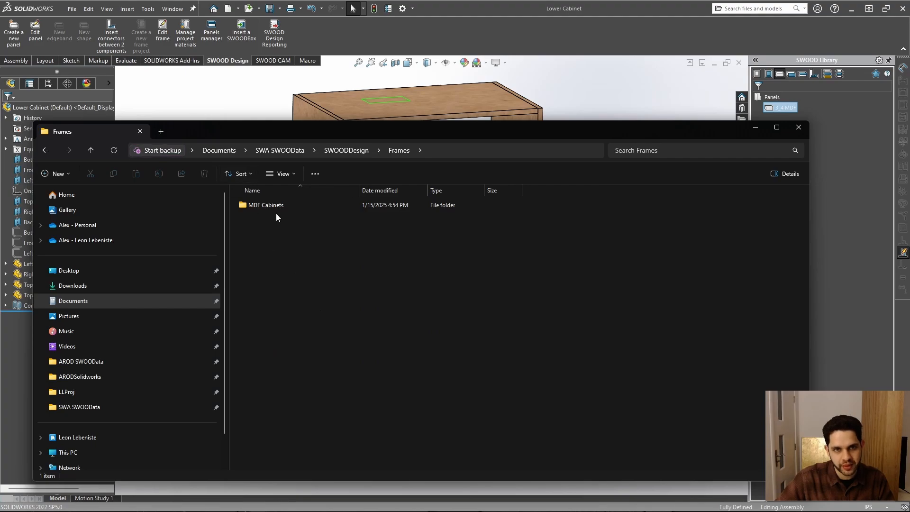
pyautogui.moveTo(403, 135); pyautogui.dragTo(386, 377)
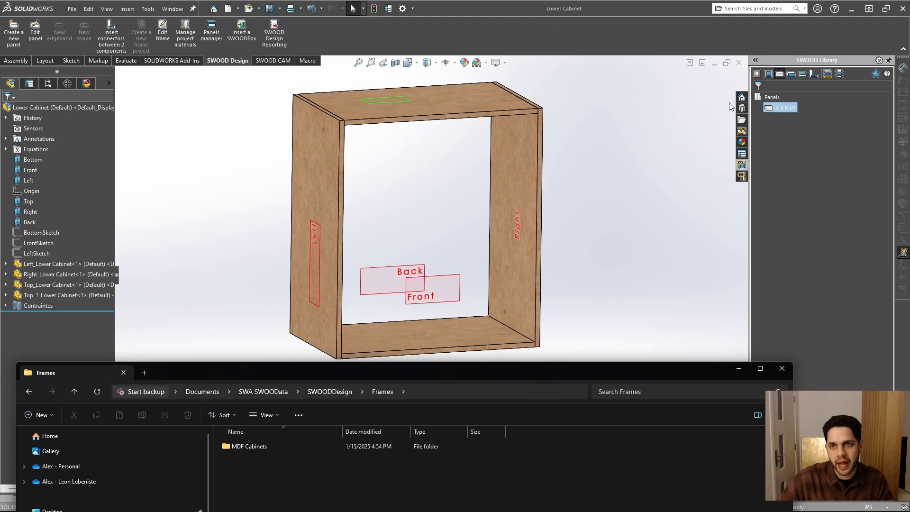
# Step: Show the frames in the SWOOD Library, examine the part files in the MDF Cabinets\Lower Cabinet folder, and close File Explorer
pyautogui.click(767, 73)
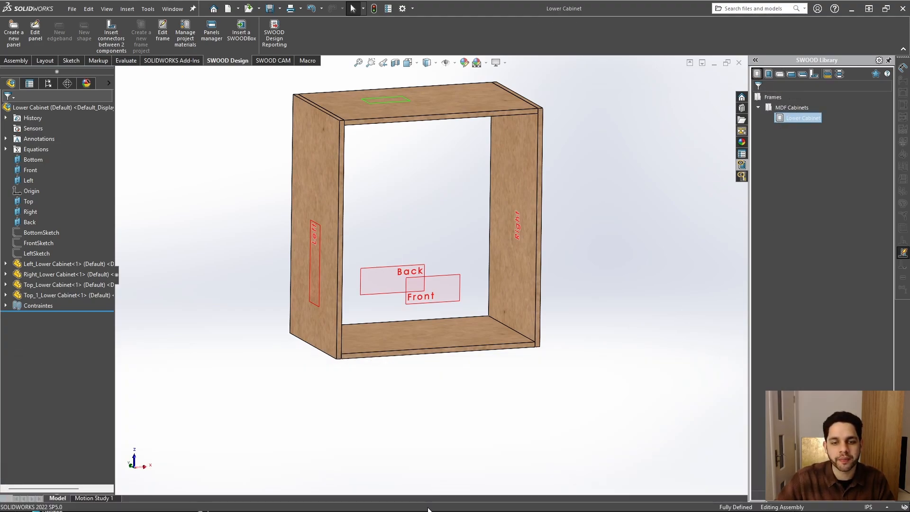
pyautogui.click(407, 503)
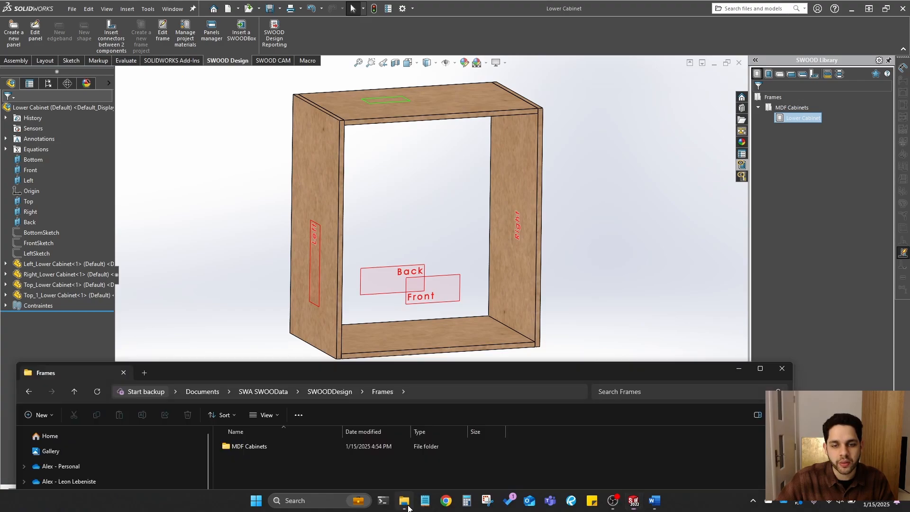
pyautogui.moveTo(409, 382); pyautogui.dragTo(451, 119)
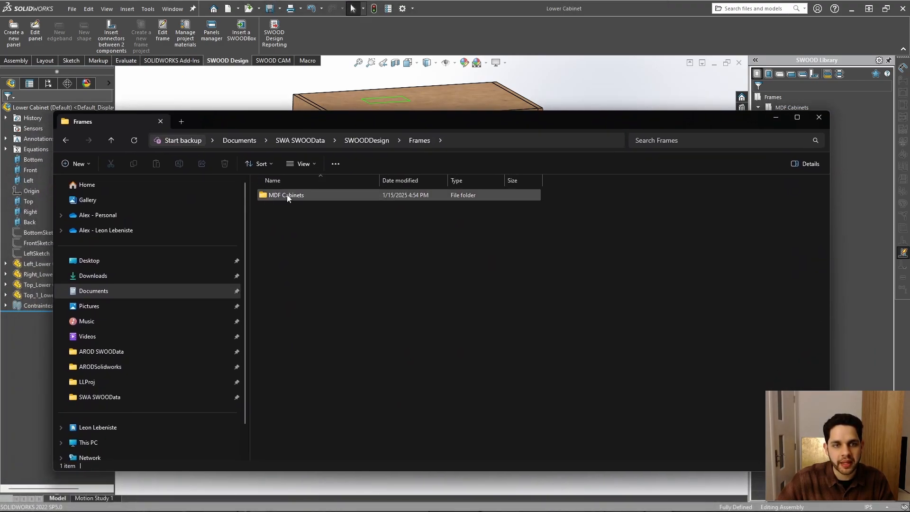
pyautogui.doubleClick(286, 195)
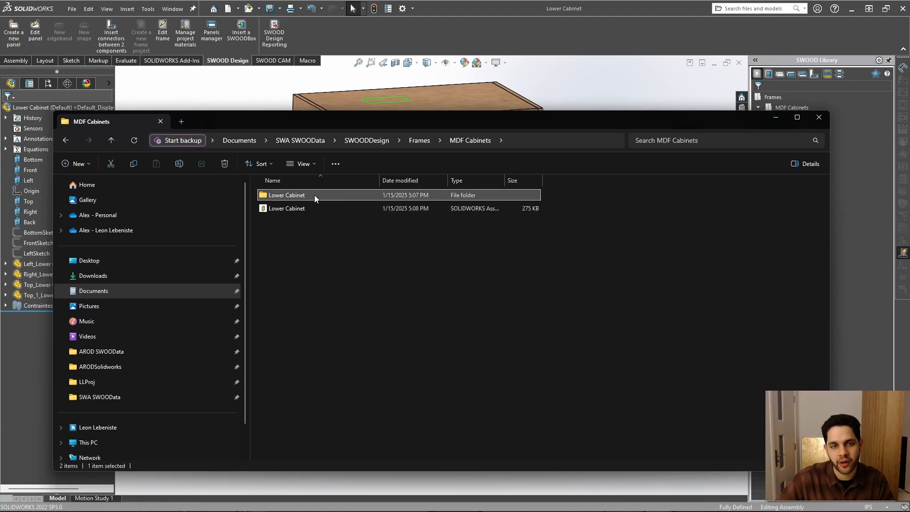
pyautogui.doubleClick(314, 195)
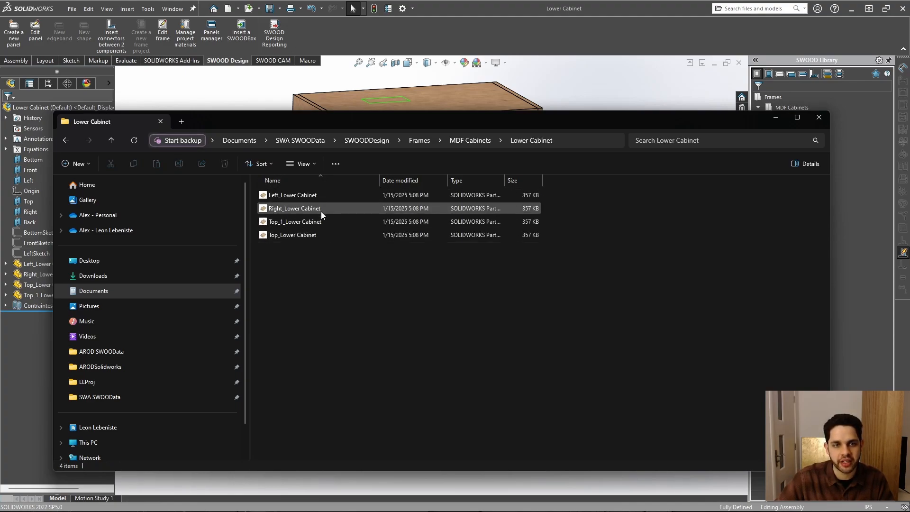
pyautogui.moveTo(462, 124); pyautogui.dragTo(579, 107)
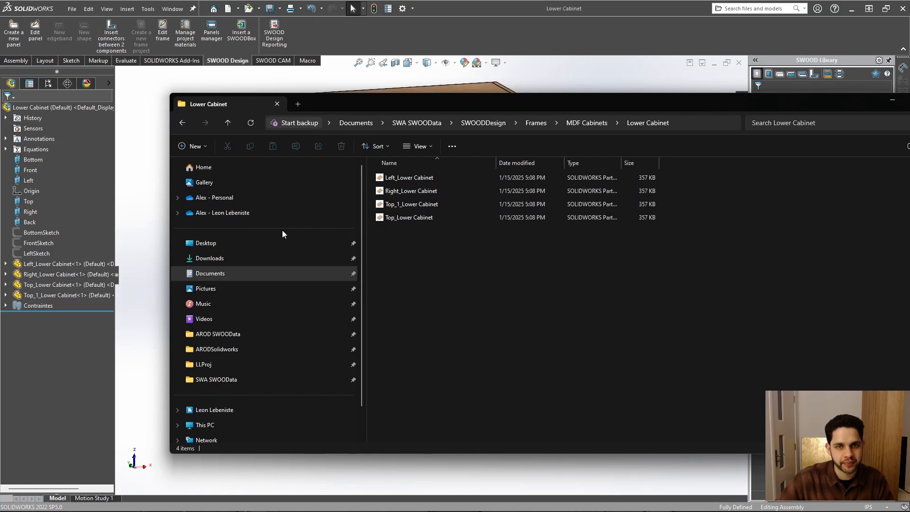
pyautogui.moveTo(847, 111); pyautogui.dragTo(741, 116)
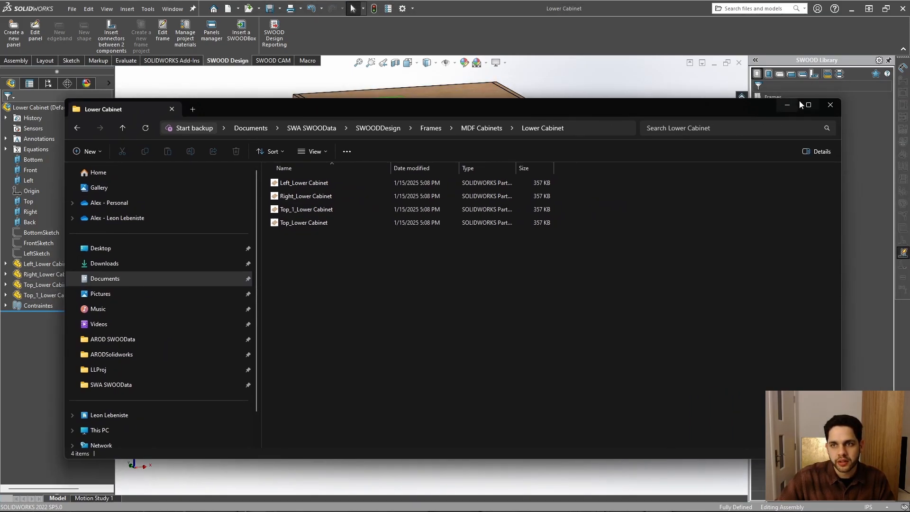
pyautogui.click(828, 110)
# Step: Examine which component each cabinet panel belongs to by selecting the left, right, top and bottom panels in turn
pyautogui.scroll(1, 339, 229)
pyautogui.moveTo(339, 230); pyautogui.dragTo(330, 155, button='middle')
pyautogui.click(433, 135)
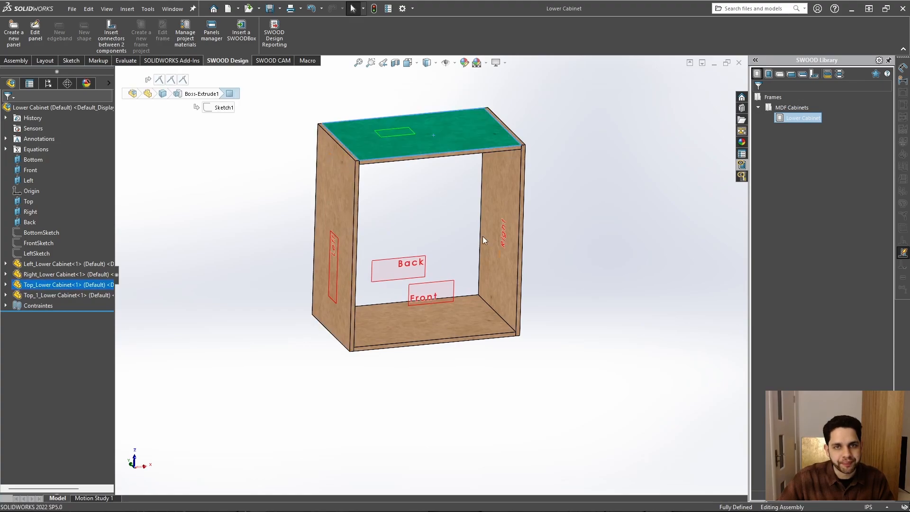
pyautogui.click(548, 257)
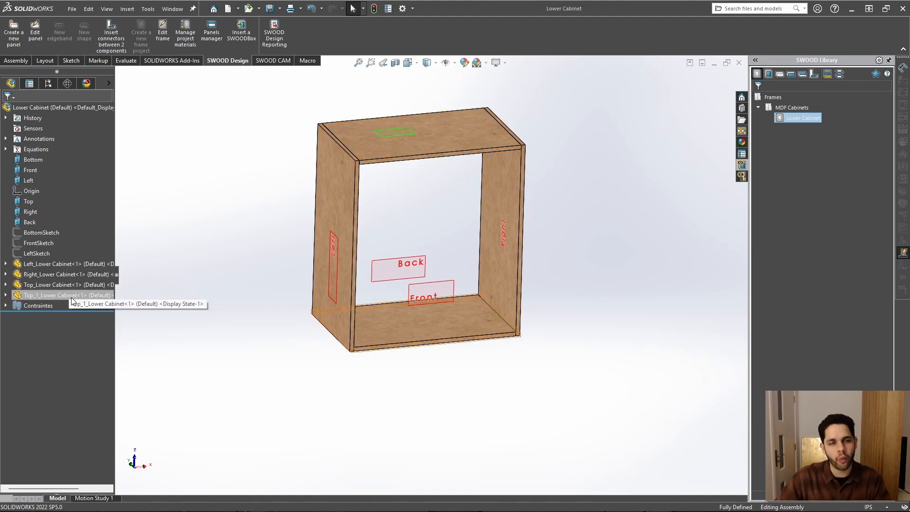
pyautogui.click(70, 261)
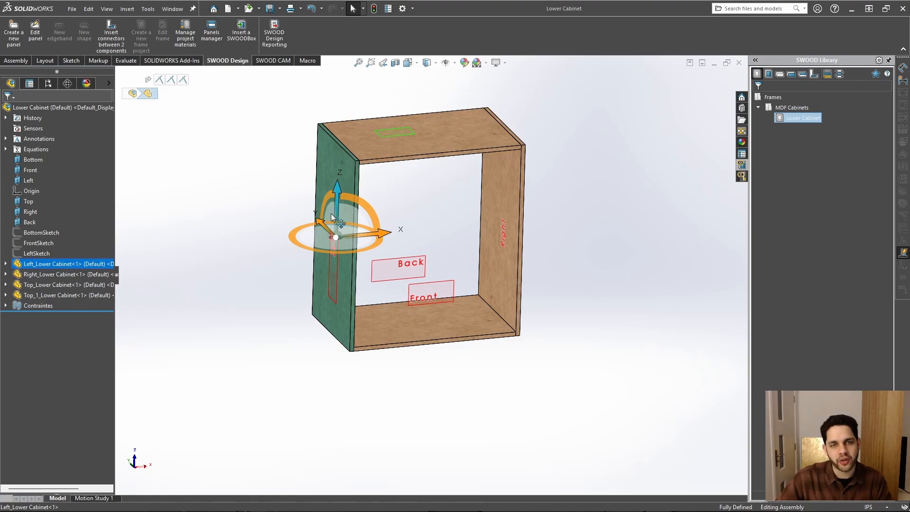
pyautogui.moveTo(349, 184); pyautogui.dragTo(332, 171, button='middle')
pyautogui.click(39, 275)
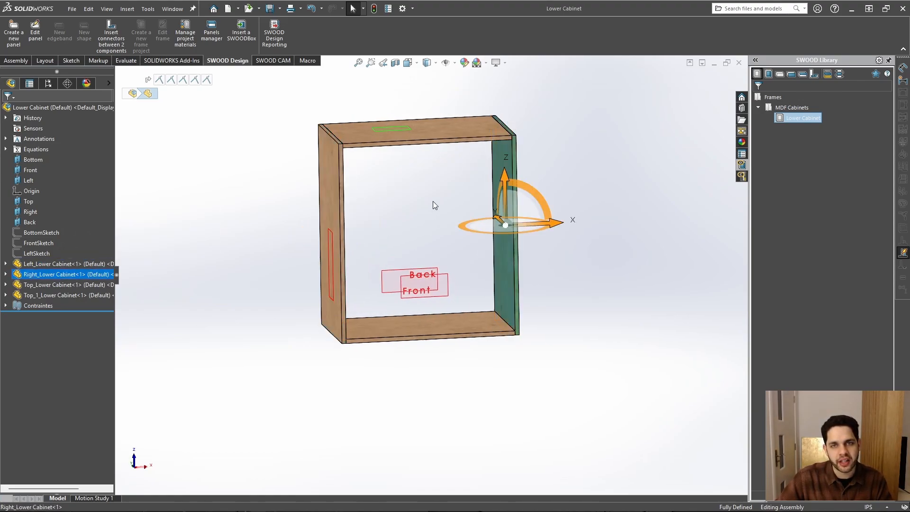
pyautogui.click(67, 285)
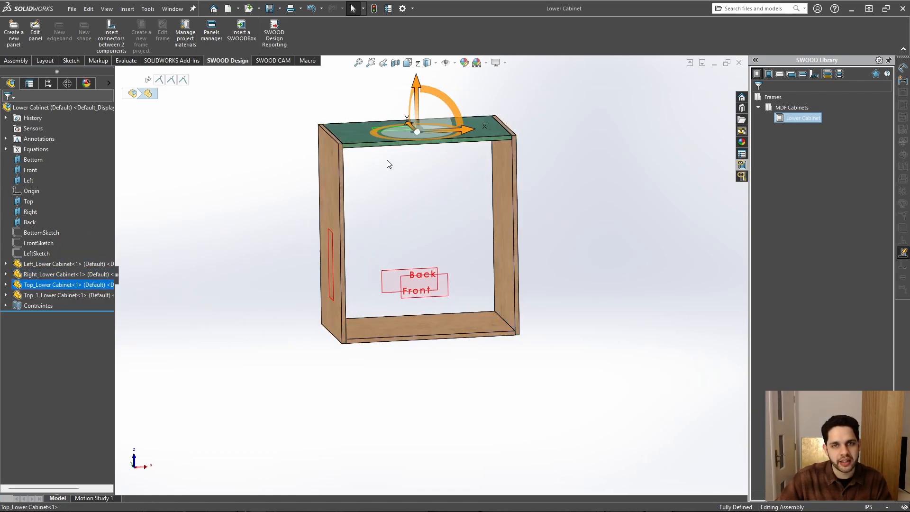
pyautogui.click(56, 296)
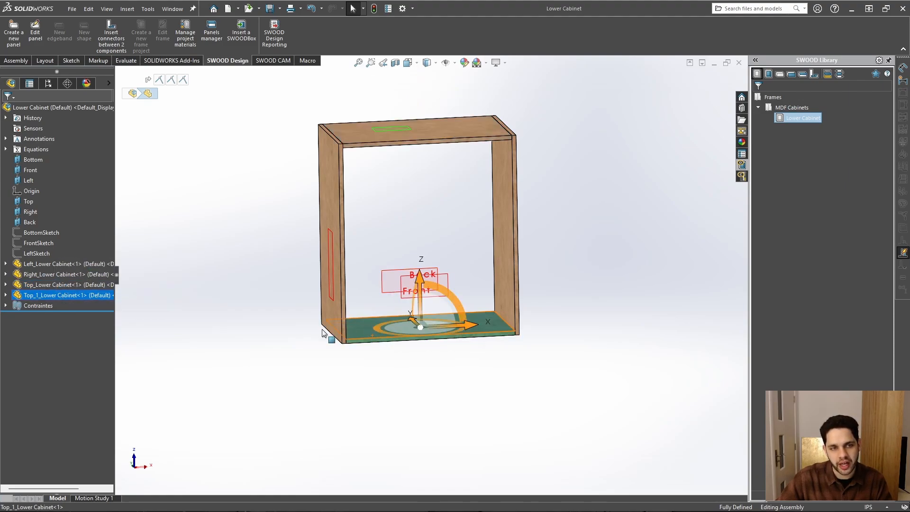
# Step: Rename the left panel's part document as LS, accepting the temporary rename
pyautogui.rightClick(52, 264)
pyautogui.click(142, 149)
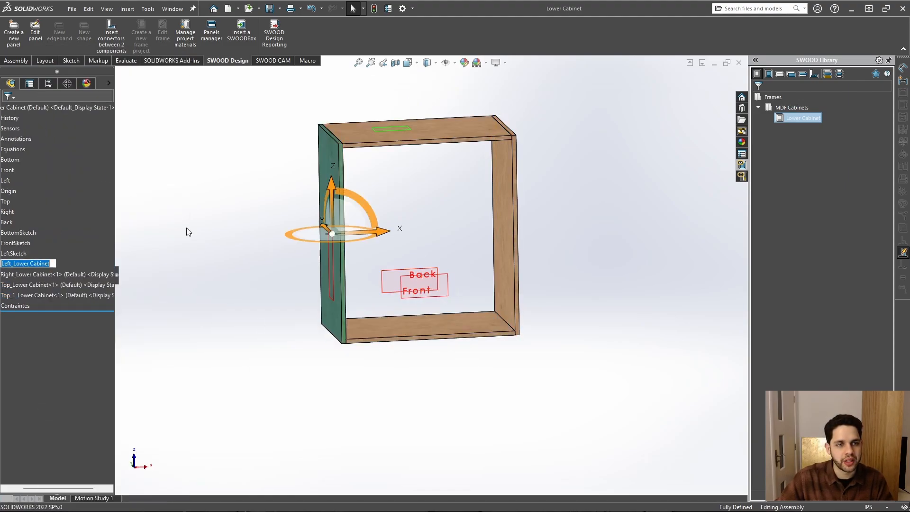
pyautogui.press('Return')
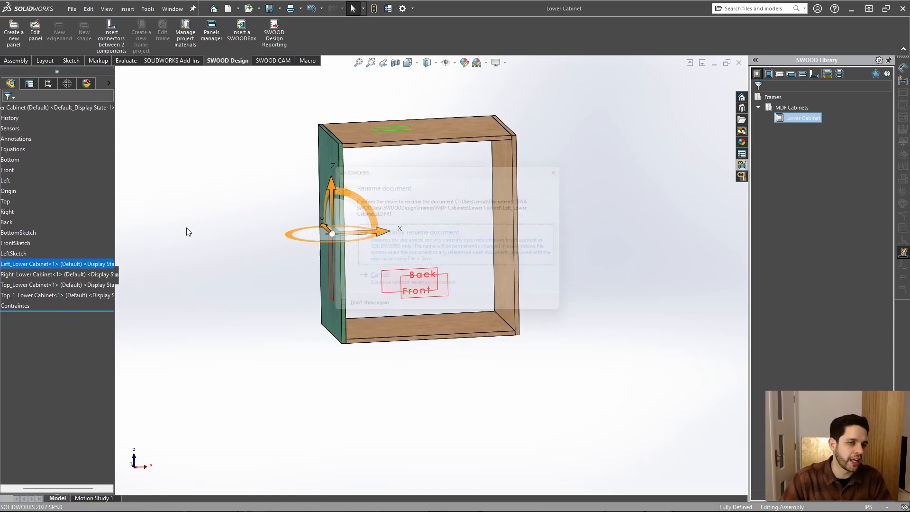
pyautogui.click(396, 255)
# Step: Rename the right panel's part document as RS, accepting the temporary rename
pyautogui.click(40, 275)
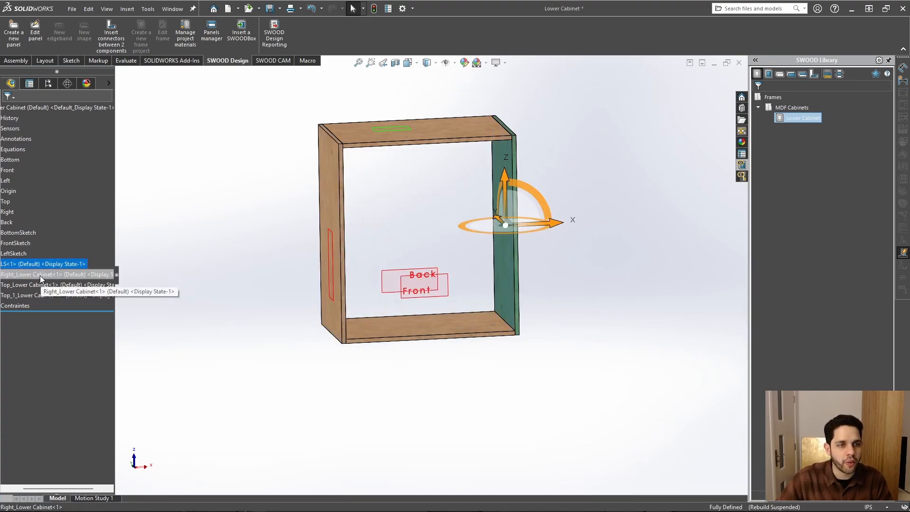
pyautogui.rightClick(40, 275)
pyautogui.click(95, 153)
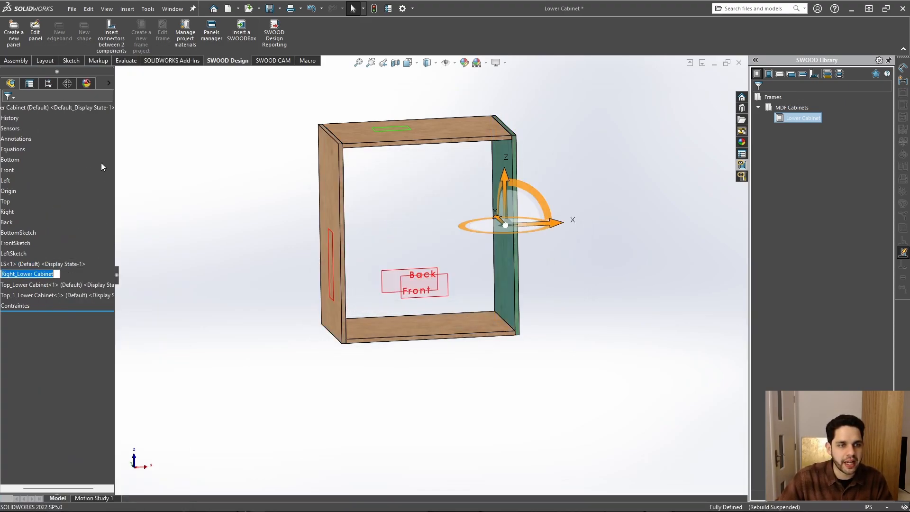
pyautogui.write('RS')
pyautogui.press('Return')
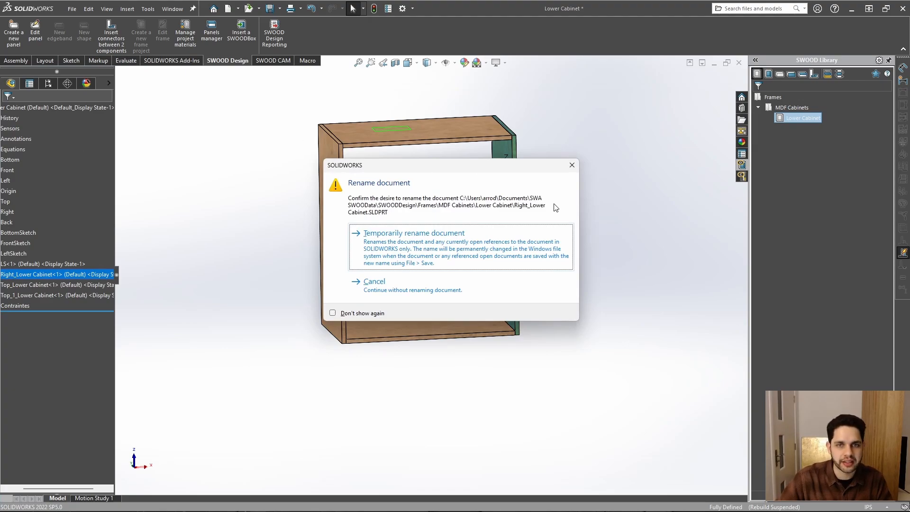
pyautogui.click(413, 233)
# Step: Rename the top panel's part document as TOP, accepting the temporary rename
pyautogui.rightClick(63, 286)
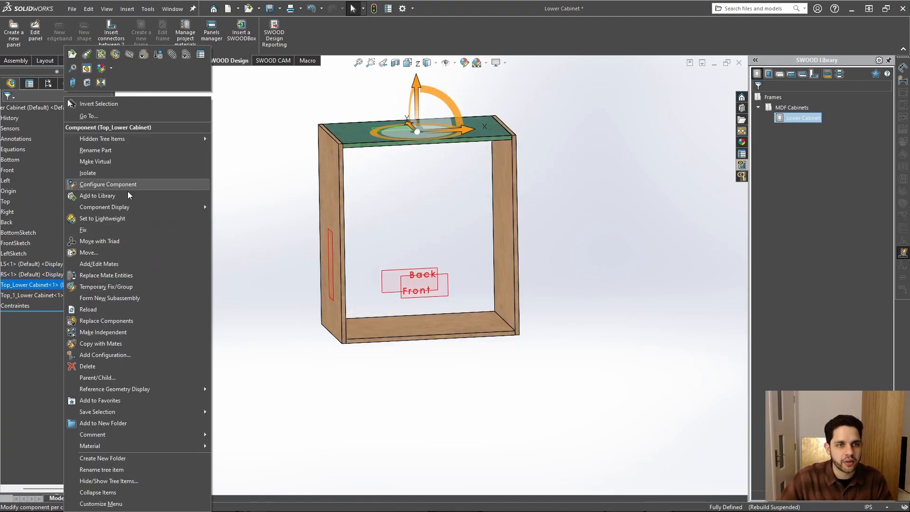
pyautogui.click(117, 150)
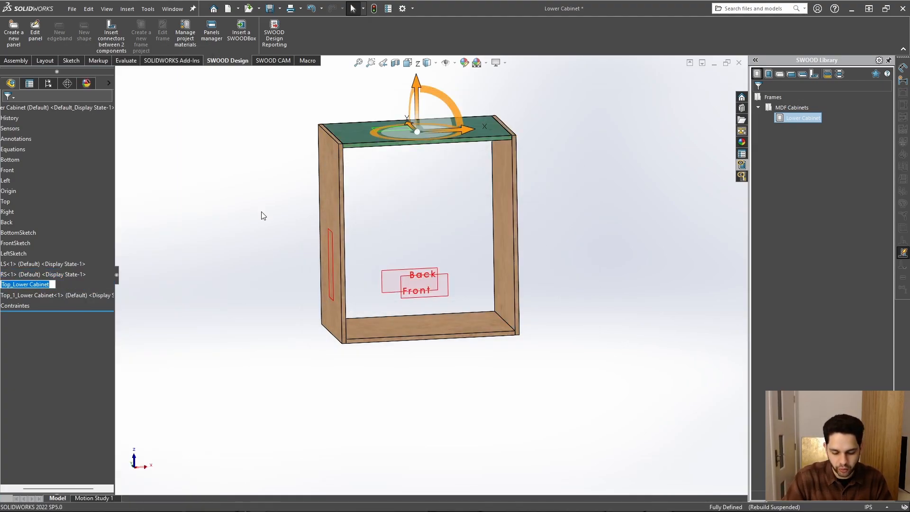
pyautogui.write('TOP')
pyautogui.press('Return')
pyautogui.press('Return')
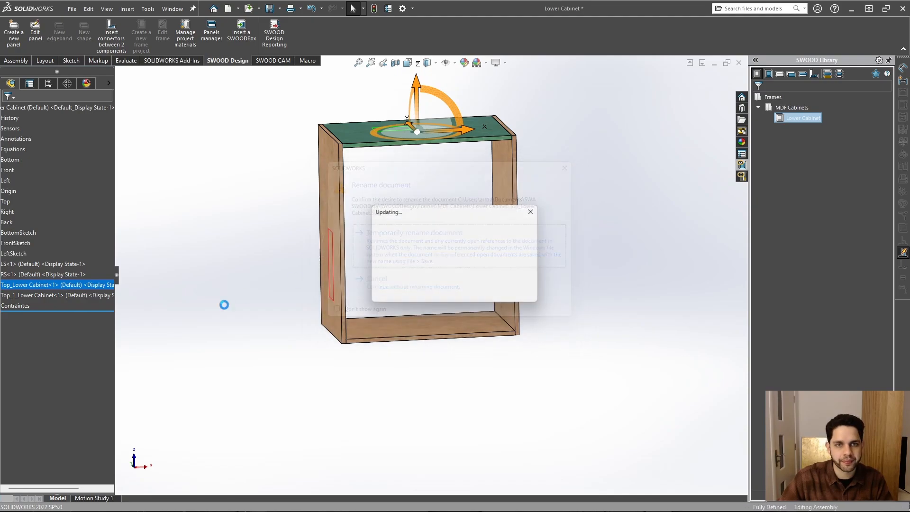
# Step: Rename the bottom panel's part document as BOT, accepting the temporary rename, and widen the feature tree to show full component names
pyautogui.click(42, 294)
pyautogui.rightClick(42, 295)
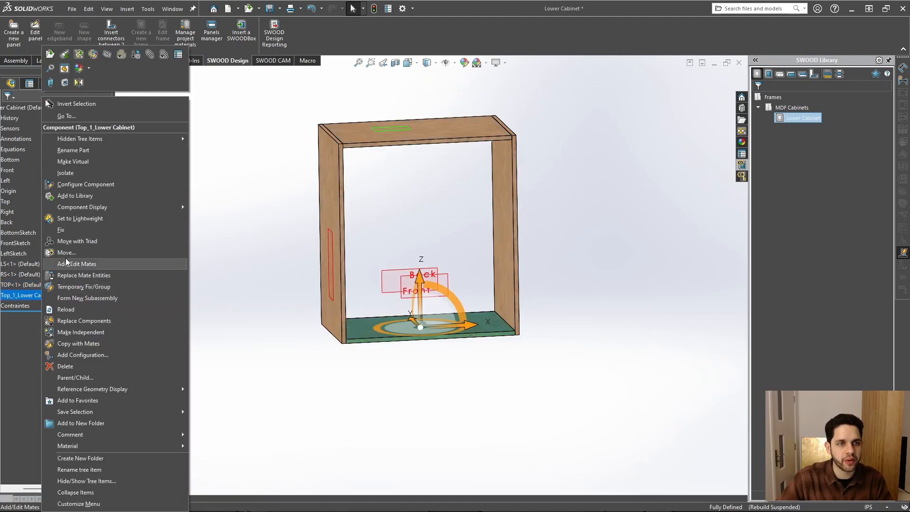
pyautogui.click(79, 156)
pyautogui.write('BOT')
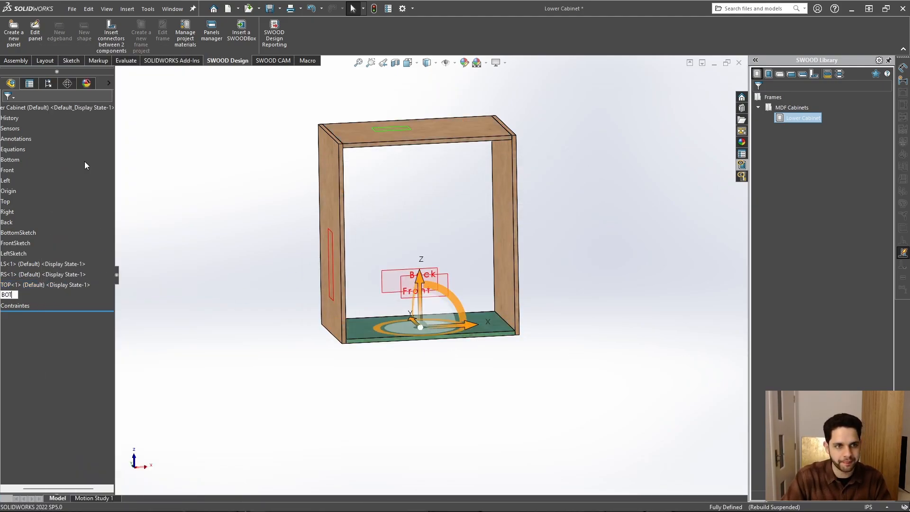
pyautogui.press('Return')
pyautogui.click(474, 246)
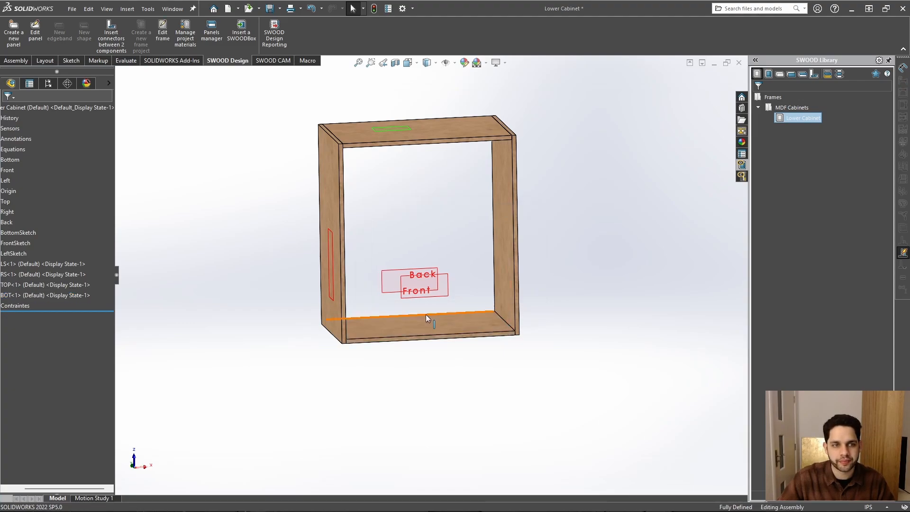
pyautogui.moveTo(115, 277); pyautogui.dragTo(200, 277)
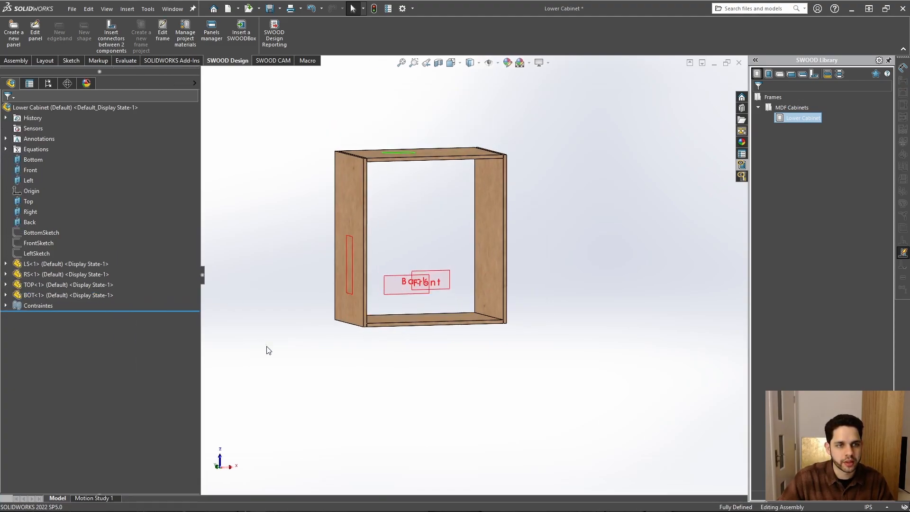
# Step: Save the Lower Cabinet assembly together with its modified LS, RS, TOP and BOT parts
pyautogui.click(76, 265)
pyautogui.click(76, 282)
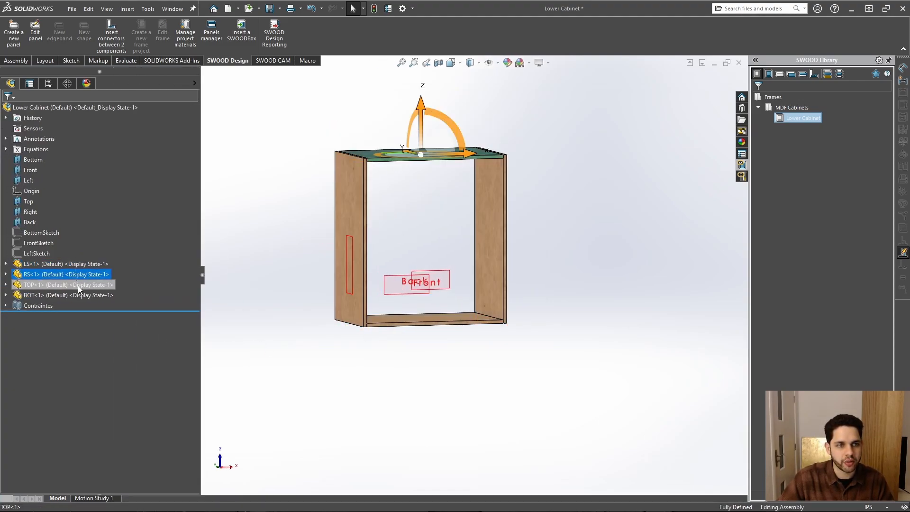
pyautogui.click(79, 294)
pyautogui.click(423, 350)
pyautogui.moveTo(411, 279); pyautogui.dragTo(454, 286, button='middle')
pyautogui.scroll(-2, 440, 284)
pyautogui.hotkey('ctrl', 's')
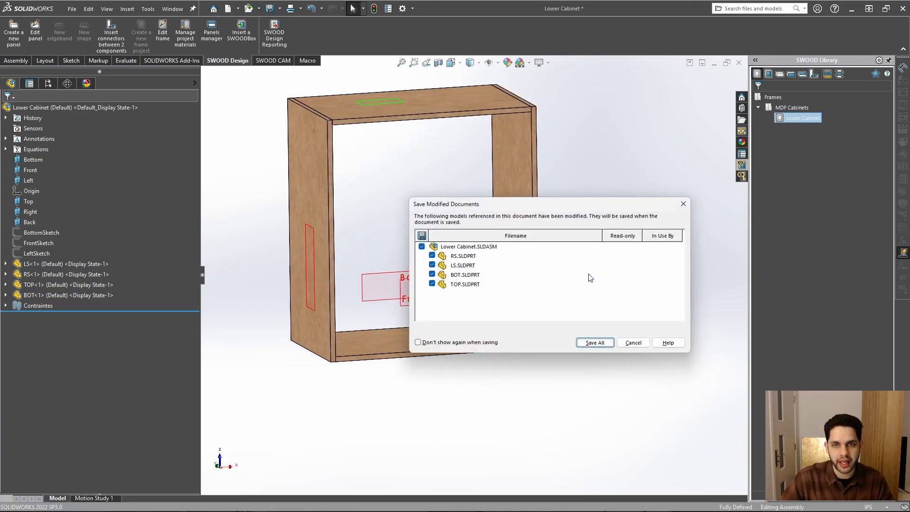
pyautogui.click(592, 341)
# Step: Check the saved panel part files in the SWA SWOODData library under SWOODDesign > Frames > MDF Cabinets > Lower Cabinet in File Explorer
pyautogui.click(401, 153)
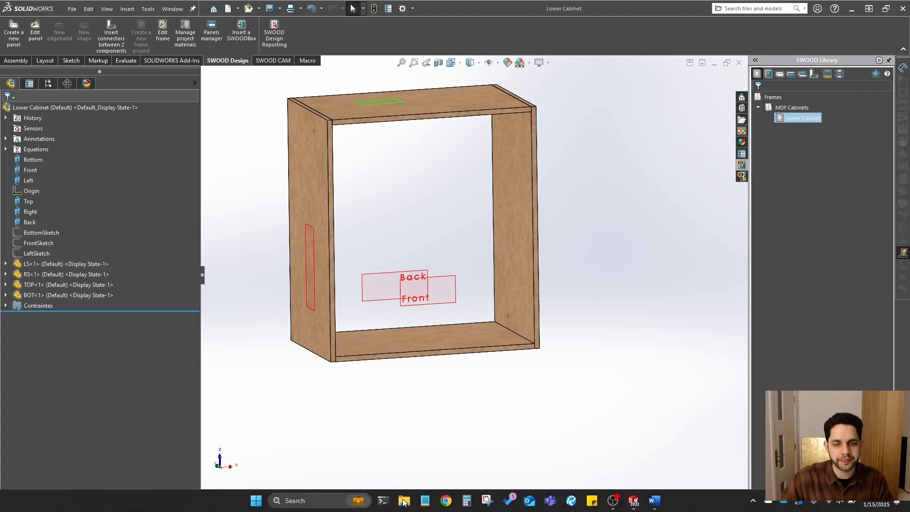
pyautogui.click(403, 502)
pyautogui.click(152, 385)
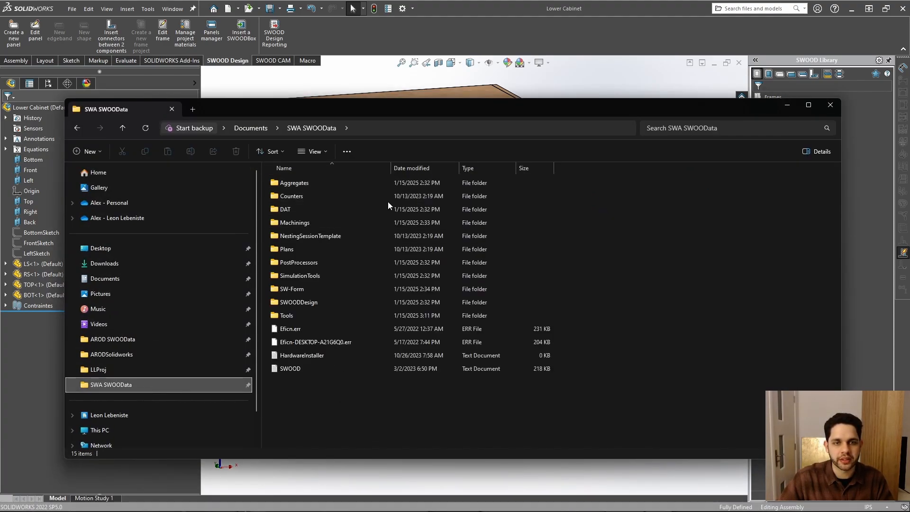
pyautogui.doubleClick(328, 301)
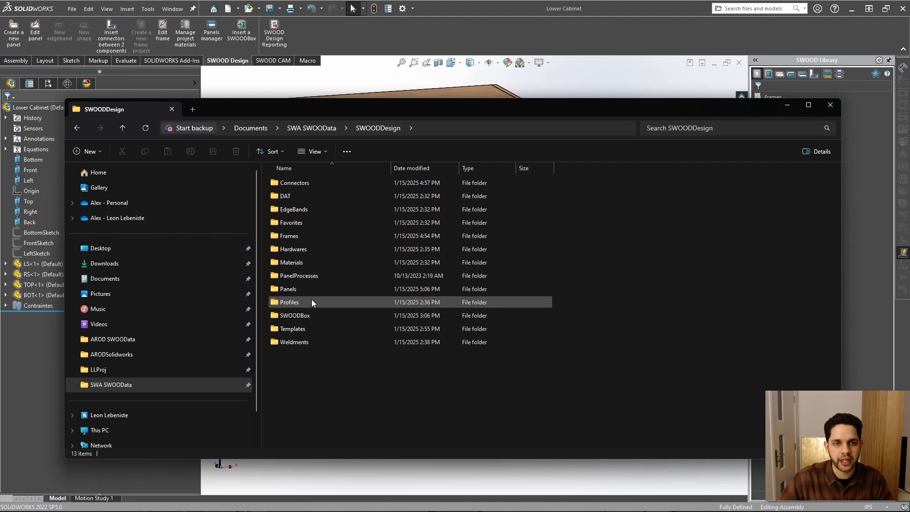
pyautogui.doubleClick(309, 234)
pyautogui.doubleClick(313, 185)
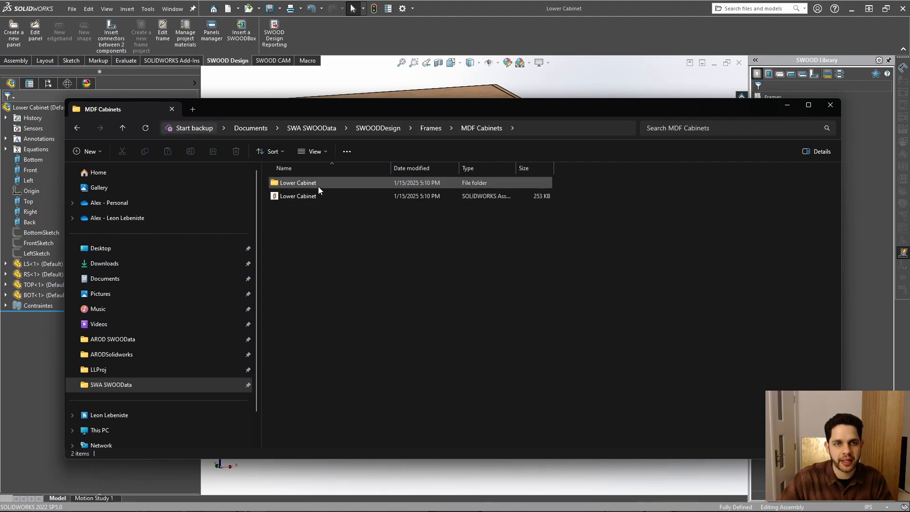
pyautogui.doubleClick(317, 186)
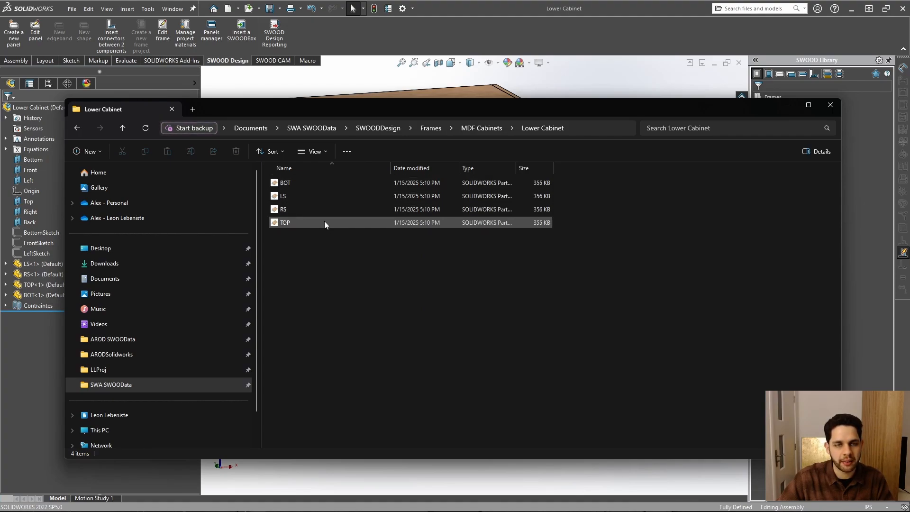
pyautogui.click(829, 105)
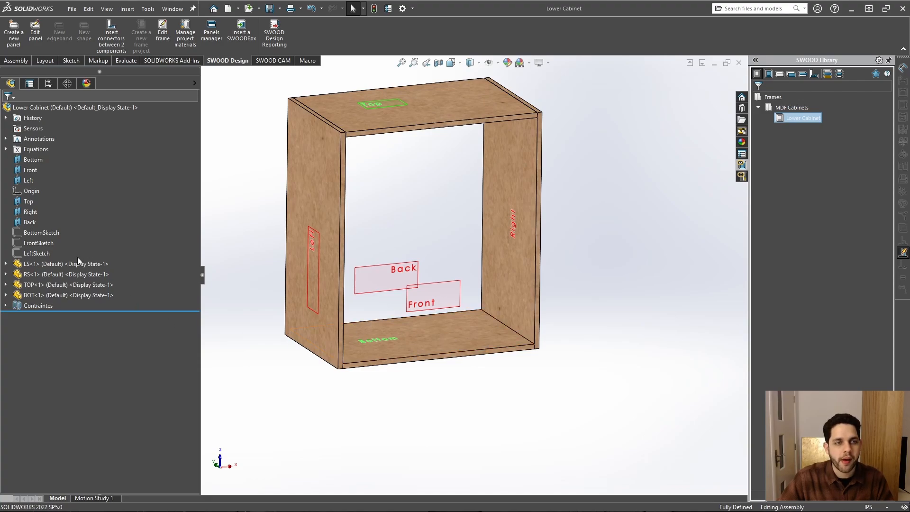
# Step: Add a predefined Back panel to the Lower Cabinet using the 3_4 MDF library panel
pyautogui.moveTo(416, 312); pyautogui.dragTo(427, 368, button='middle')
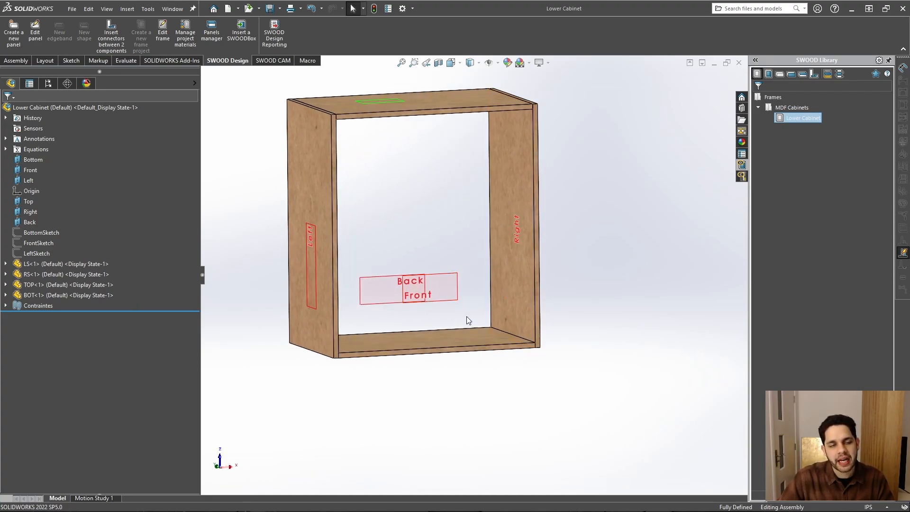
pyautogui.moveTo(482, 253); pyautogui.dragTo(674, 199, button='middle')
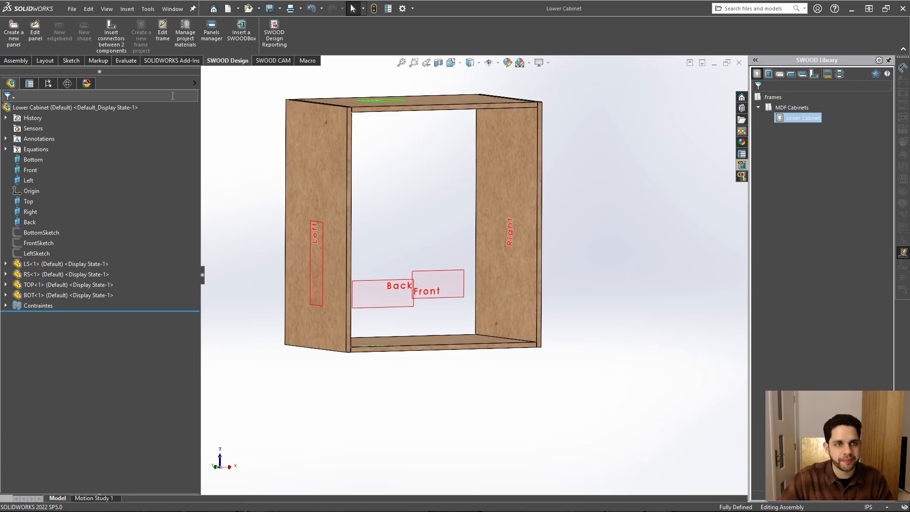
pyautogui.click(781, 75)
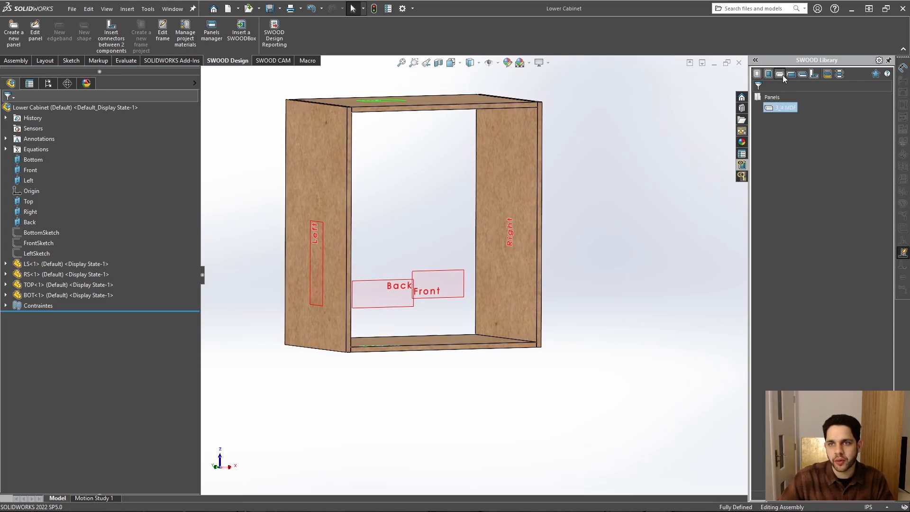
pyautogui.rightClick(790, 109)
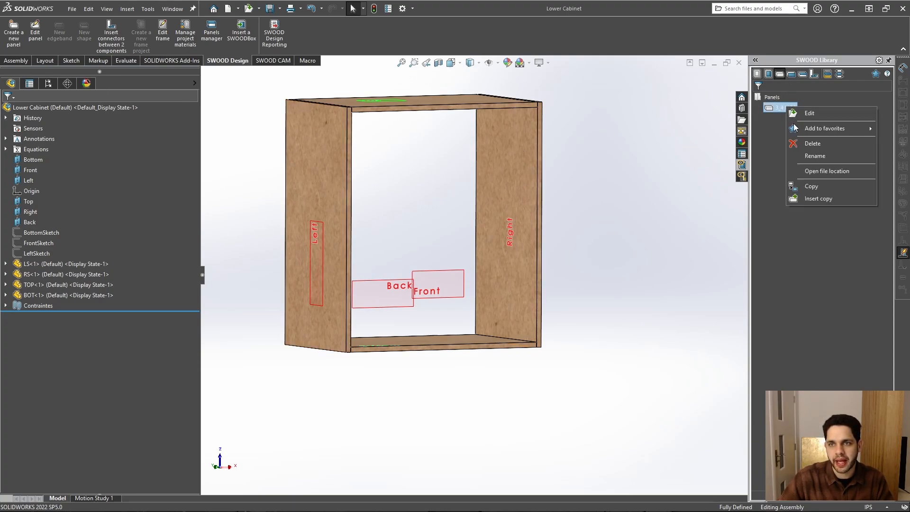
pyautogui.click(825, 199)
pyautogui.click(38, 145)
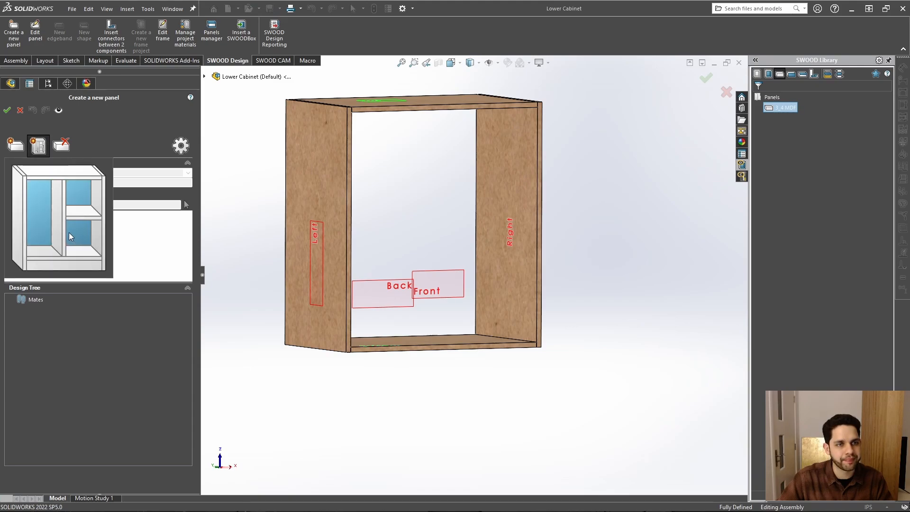
pyautogui.click(42, 203)
# Step: Fit the back panel's top edge to the top panel's underside and its right edge to the right side panel's inner face
pyautogui.moveTo(294, 173); pyautogui.dragTo(496, 240, button='middle')
pyautogui.scroll(-4, 414, 132)
pyautogui.scroll(3, 489, 128)
pyautogui.scroll(-4, 365, 212)
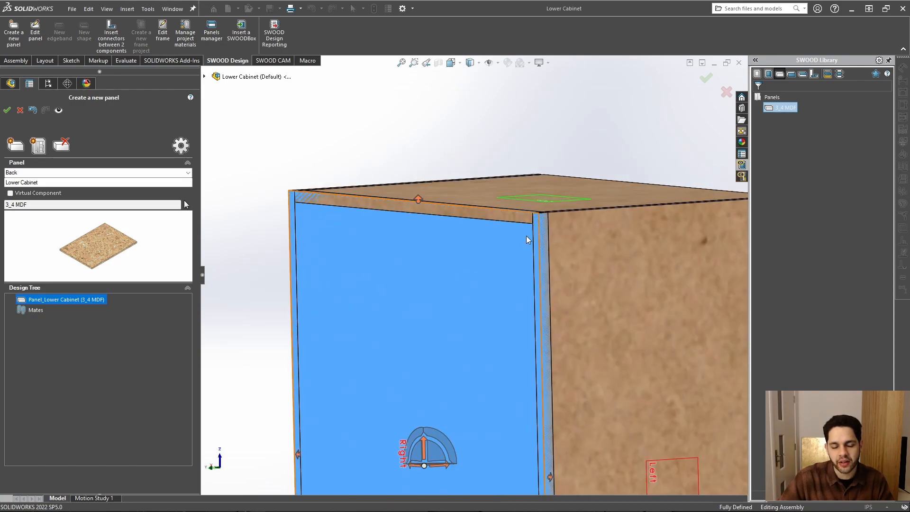
pyautogui.moveTo(527, 231); pyautogui.dragTo(496, 215, button='middle')
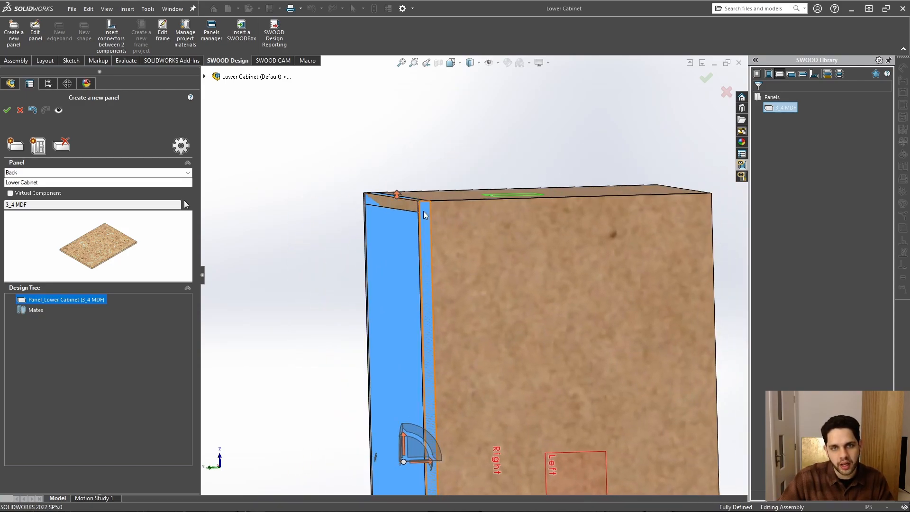
pyautogui.moveTo(404, 200); pyautogui.dragTo(508, 236, button='middle')
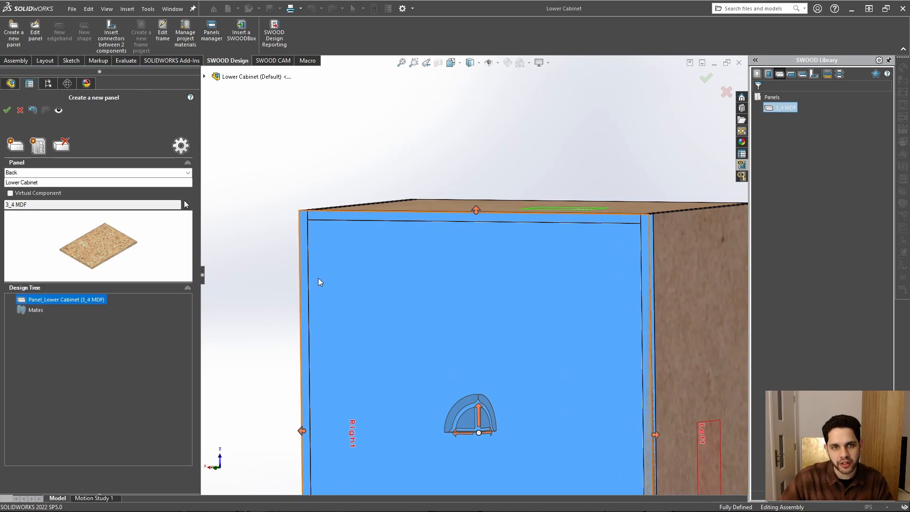
pyautogui.moveTo(318, 282); pyautogui.dragTo(478, 197, button='middle')
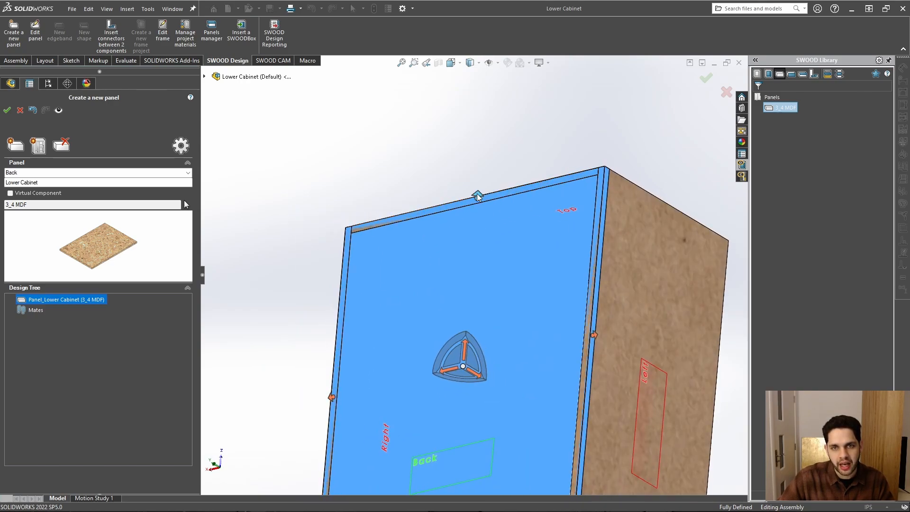
pyautogui.moveTo(478, 197); pyautogui.dragTo(485, 240)
pyautogui.scroll(3, 485, 239)
pyautogui.moveTo(485, 240); pyautogui.dragTo(463, 331, button='middle')
pyautogui.scroll(-3, 596, 342)
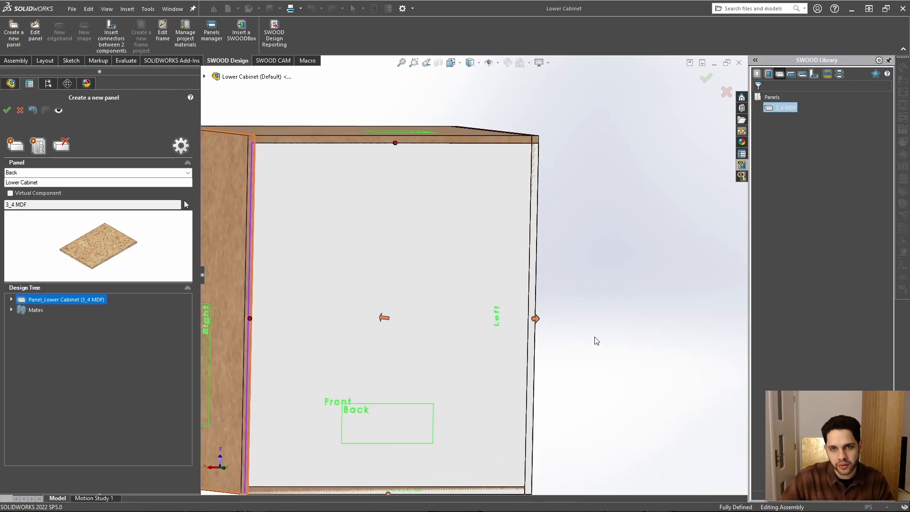
# Step: Fit the back panel's left edge to the left side panel's inner face and its bottom edge to the bottom panel's upper face
pyautogui.moveTo(535, 319); pyautogui.dragTo(479, 198)
pyautogui.scroll(3, 515, 290)
pyautogui.moveTo(517, 292); pyautogui.dragTo(523, 327, button='middle')
pyautogui.scroll(-5, 403, 407)
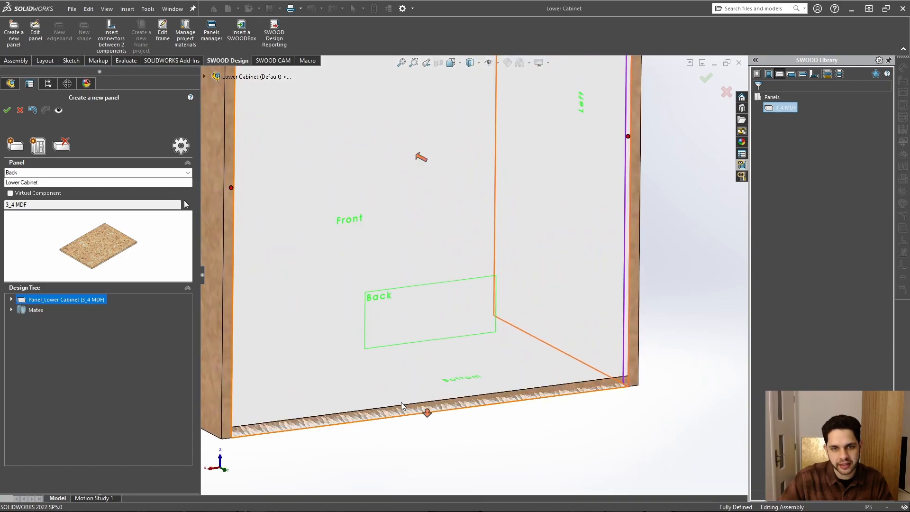
pyautogui.scroll(3, 402, 405)
pyautogui.click(423, 382)
# Step: Snap the back panel's outer face flush with the cabinet's back and view the options of its position constraint
pyautogui.moveTo(424, 382); pyautogui.dragTo(359, 207, button='middle')
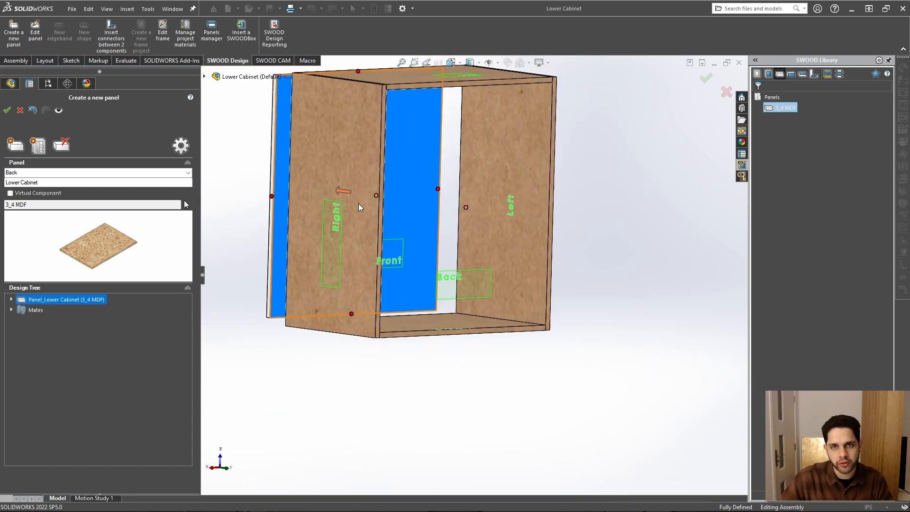
pyautogui.moveTo(358, 204); pyautogui.dragTo(465, 279)
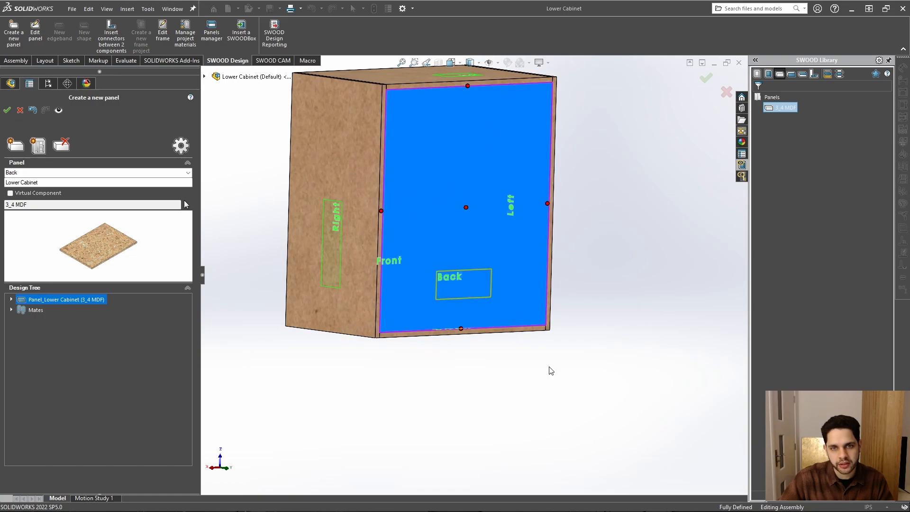
pyautogui.click(467, 207)
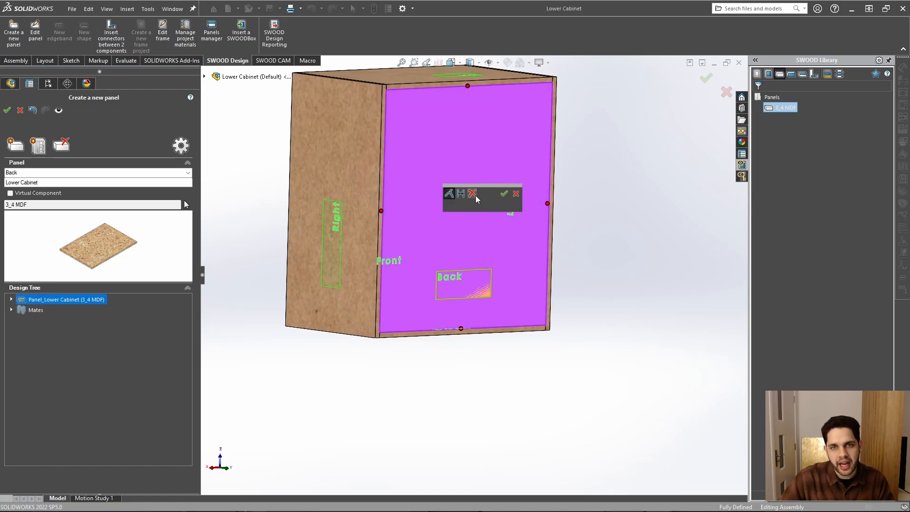
pyautogui.click(515, 194)
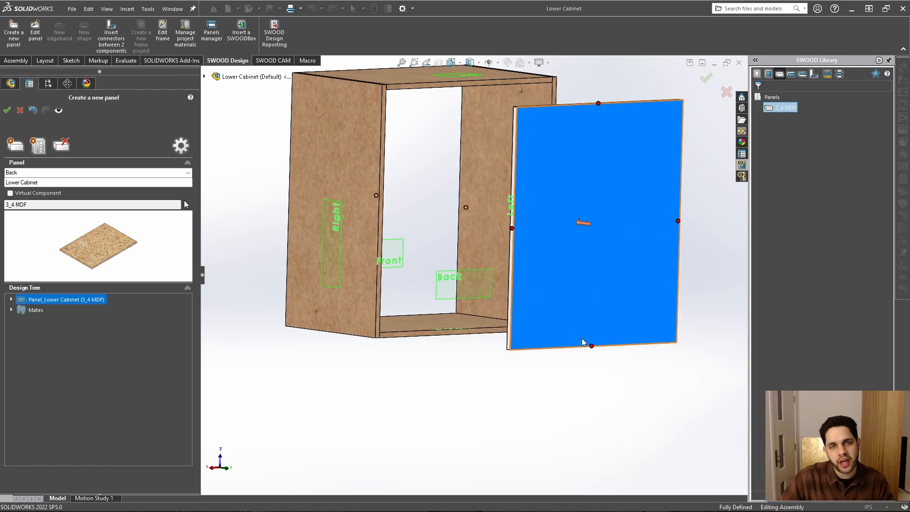
# Step: Try other back panel positions inside the cabinet and snap the panel flush with the cabinet's back again
pyautogui.scroll(-5, 535, 113)
pyautogui.moveTo(535, 114); pyautogui.dragTo(523, 106, button='middle')
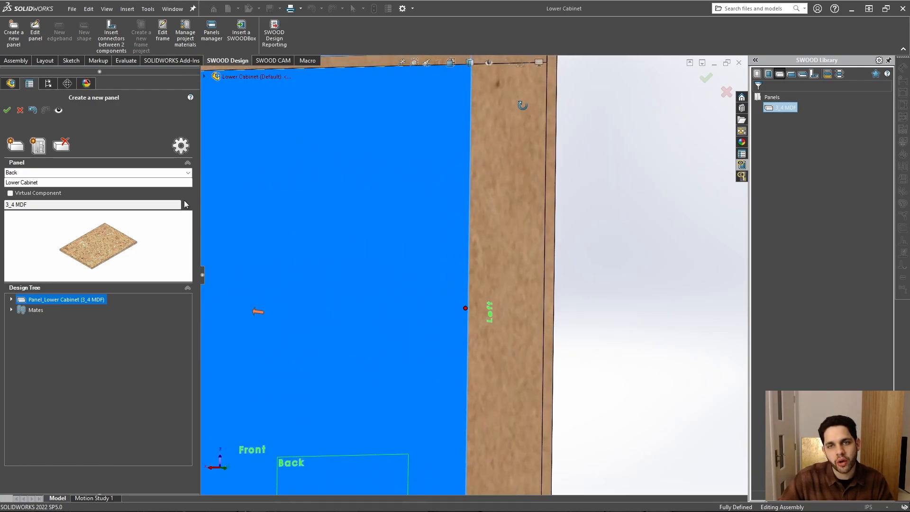
pyautogui.scroll(5, 539, 225)
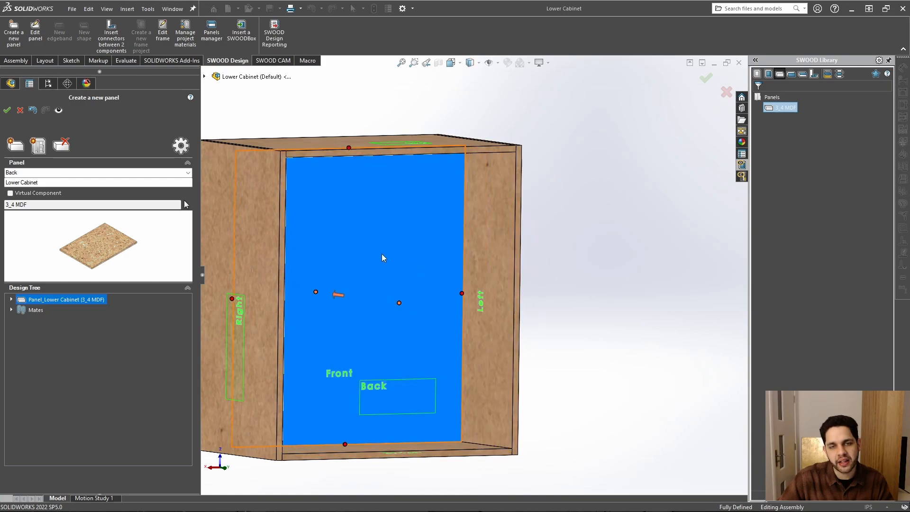
pyautogui.scroll(-4, 536, 141)
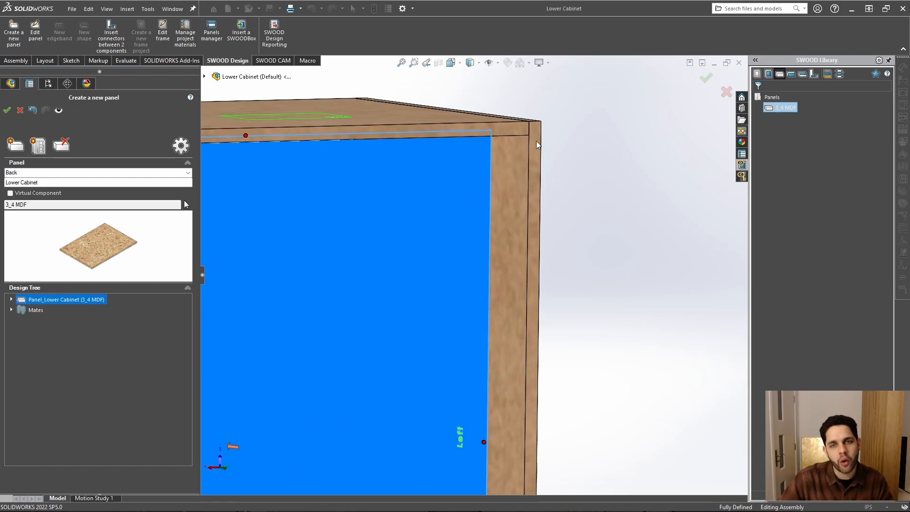
pyautogui.scroll(5, 546, 293)
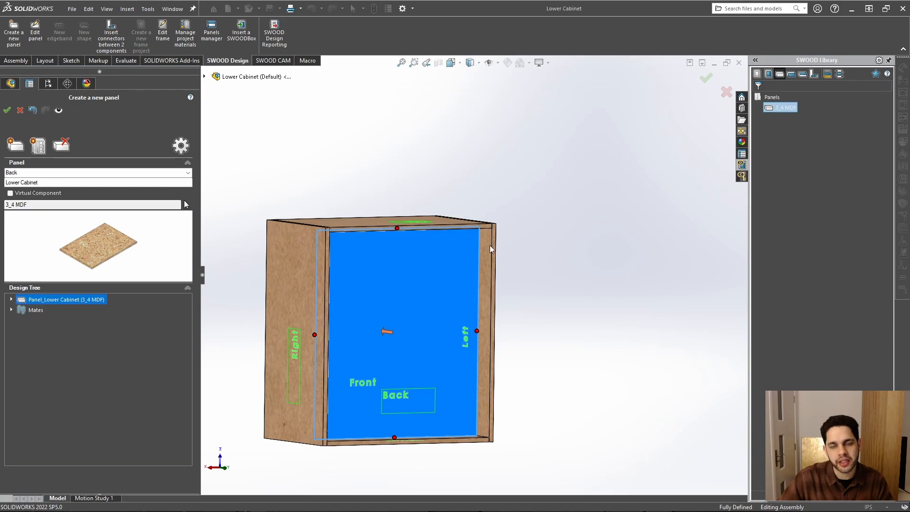
pyautogui.scroll(-4, 491, 246)
pyautogui.scroll(5, 497, 297)
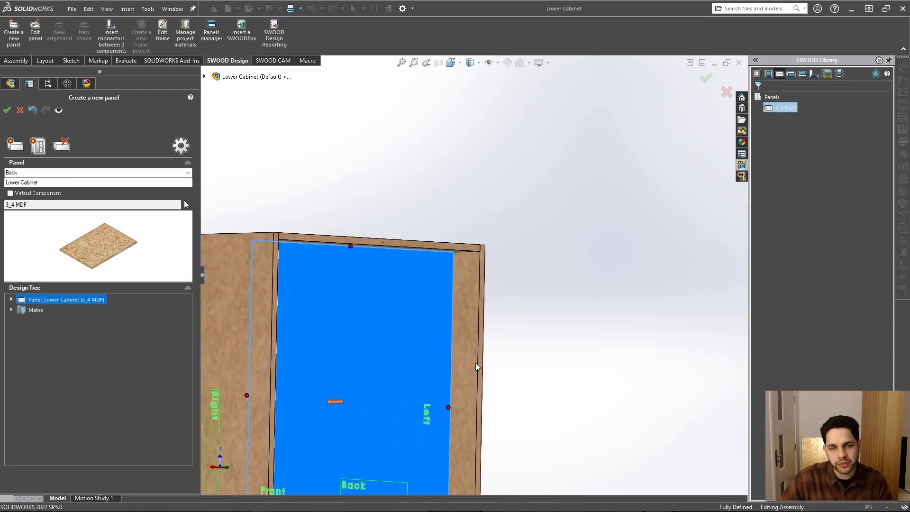
pyautogui.scroll(-3, 440, 370)
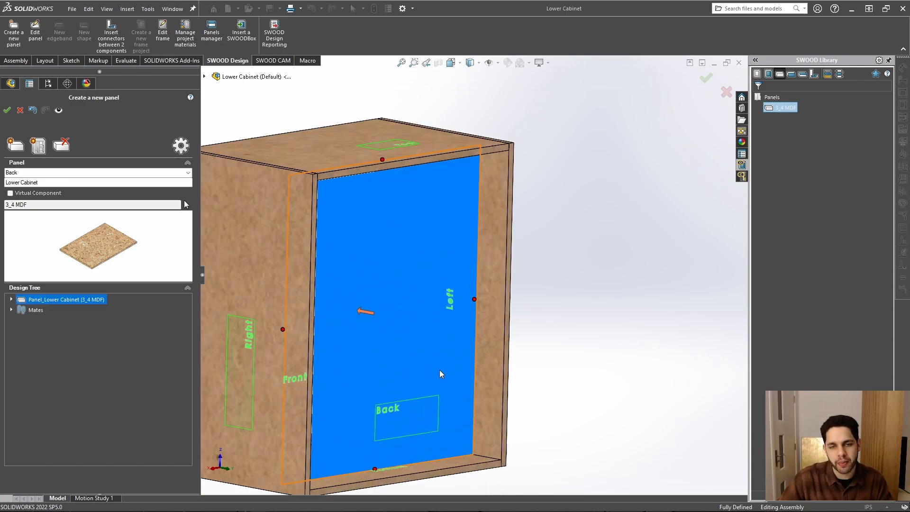
pyautogui.scroll(-4, 379, 284)
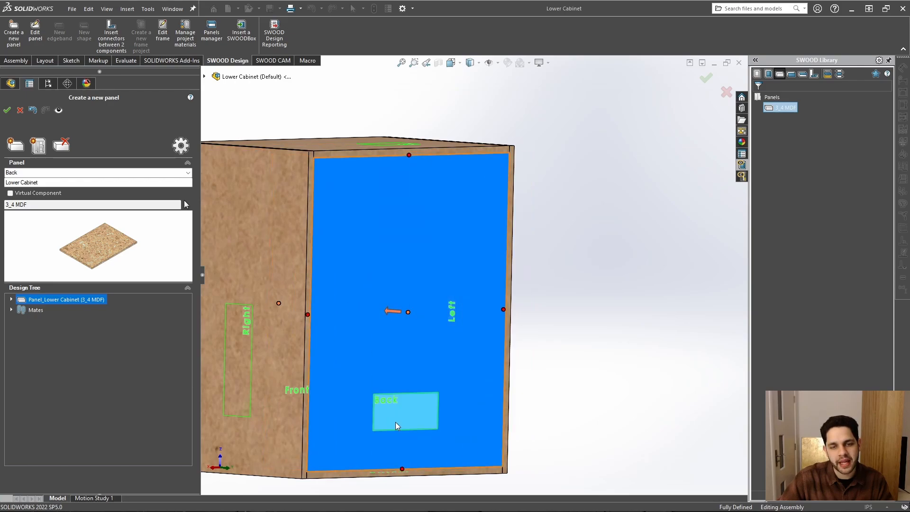
pyautogui.moveTo(612, 352); pyautogui.dragTo(529, 297, button='middle')
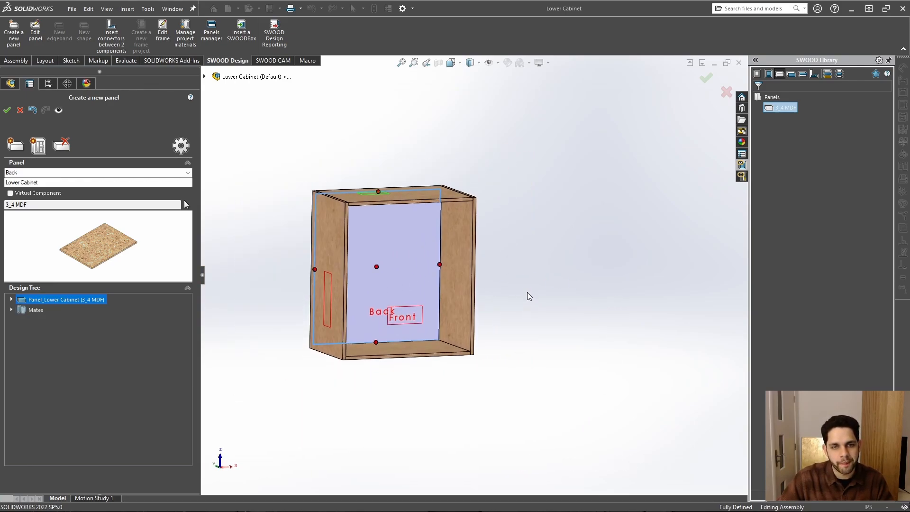
# Step: Accept the new back panel and inspect it in the feature tree and inside the cabinet
pyautogui.click(7, 111)
pyautogui.moveTo(610, 355); pyautogui.dragTo(237, 280, button='middle')
pyautogui.click(110, 305)
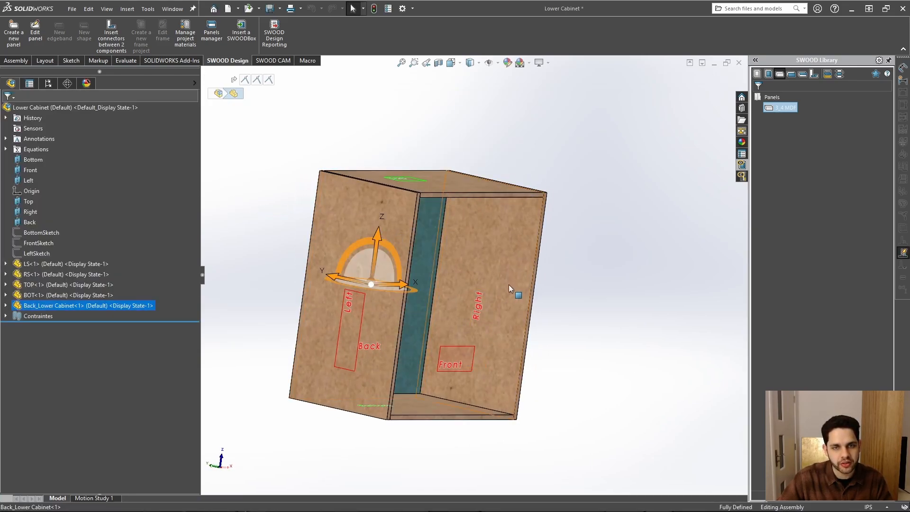
pyautogui.moveTo(508, 285); pyautogui.dragTo(541, 327, button='middle')
pyautogui.click(548, 335)
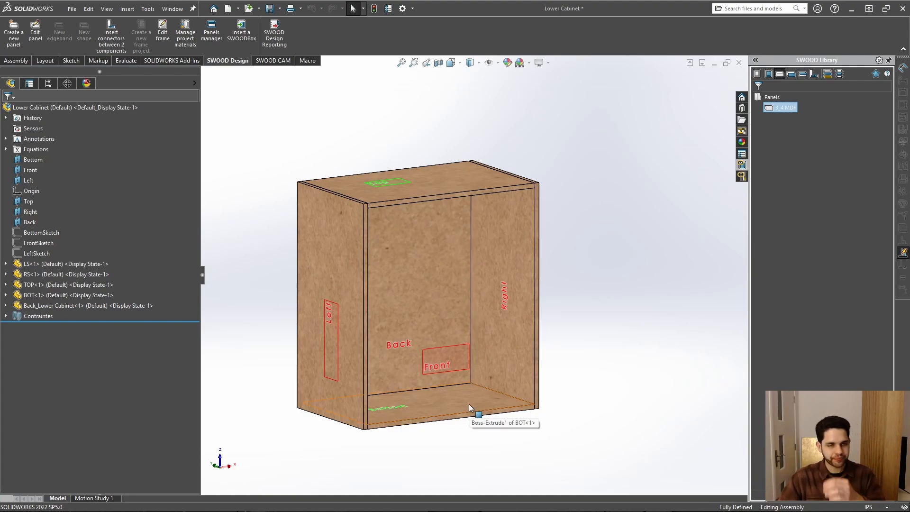
pyautogui.scroll(2, 478, 394)
pyautogui.scroll(-6, 468, 358)
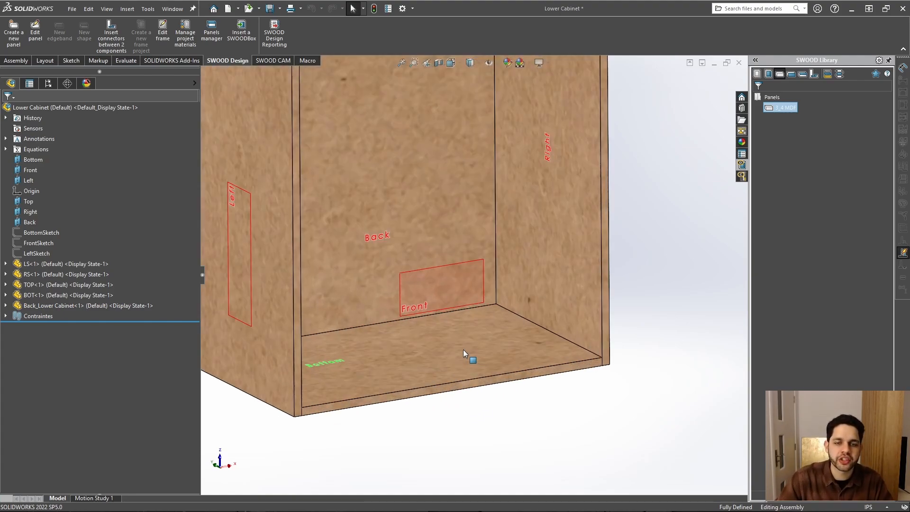
pyautogui.scroll(5, 485, 322)
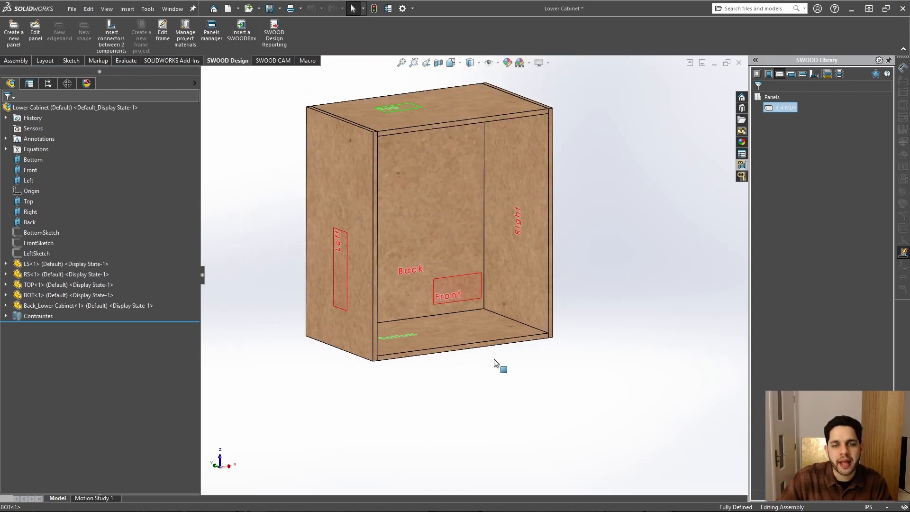
pyautogui.moveTo(485, 327); pyautogui.dragTo(476, 358, button='middle')
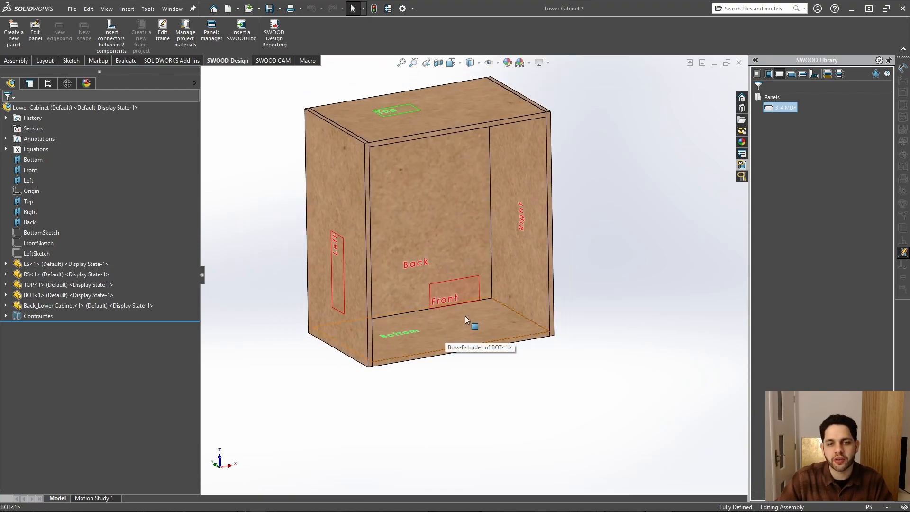
pyautogui.moveTo(465, 316); pyautogui.dragTo(506, 324, button='middle')
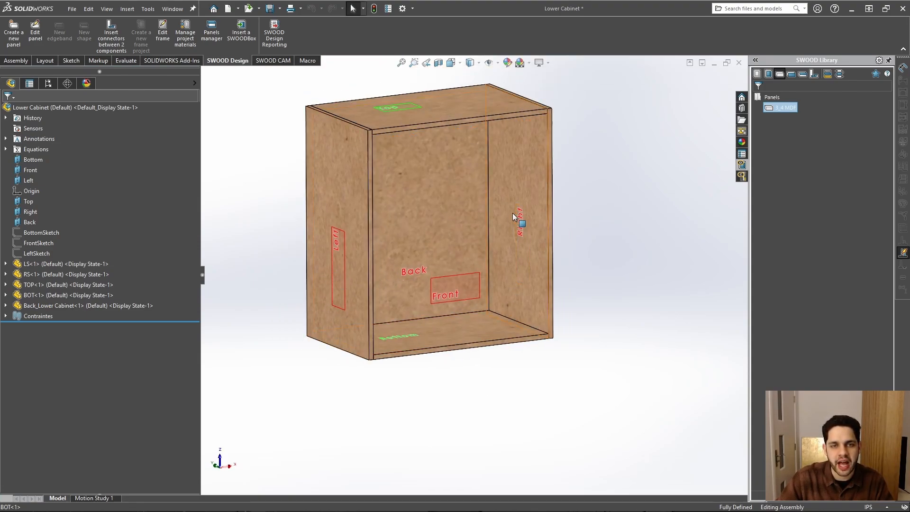
pyautogui.moveTo(513, 212); pyautogui.dragTo(502, 355, button='middle')
pyautogui.click(503, 338)
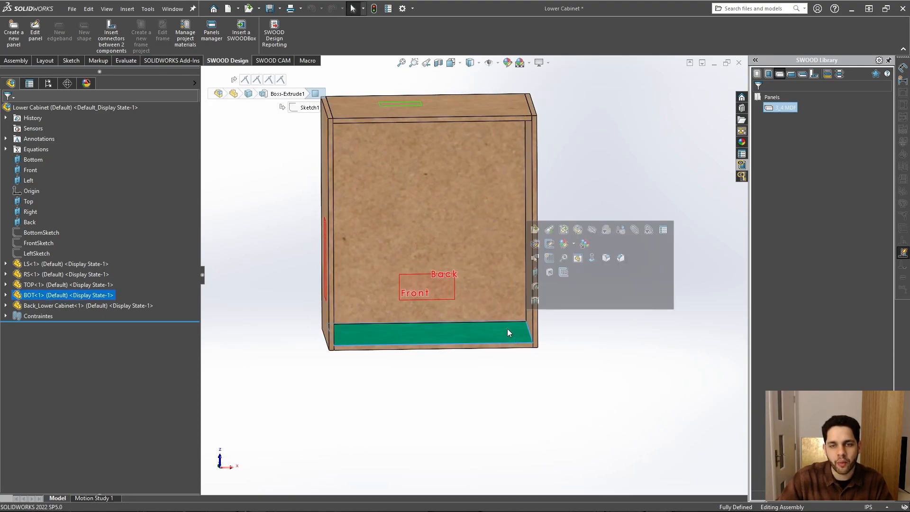
pyautogui.click(496, 334)
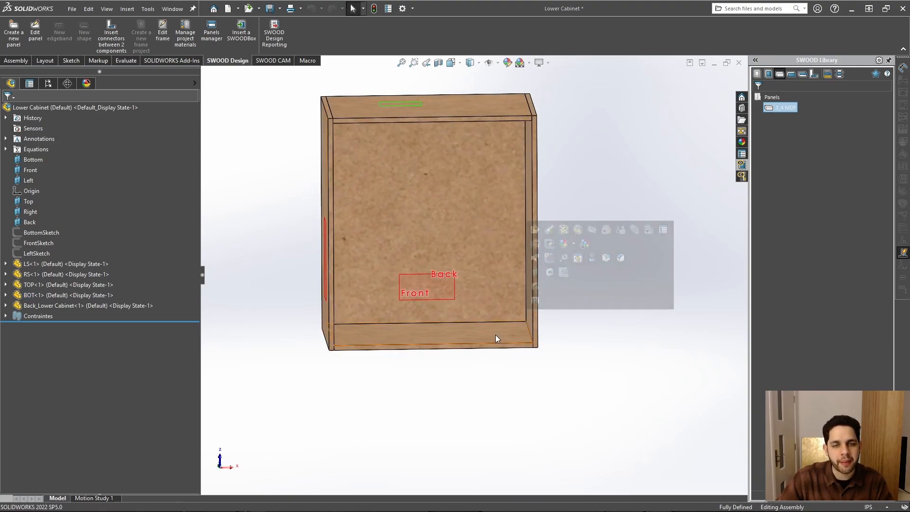
pyautogui.click(495, 328)
pyautogui.click(532, 405)
# Step: Create a reference plane offset 15" above the bottom panel's upper face
pyautogui.click(17, 60)
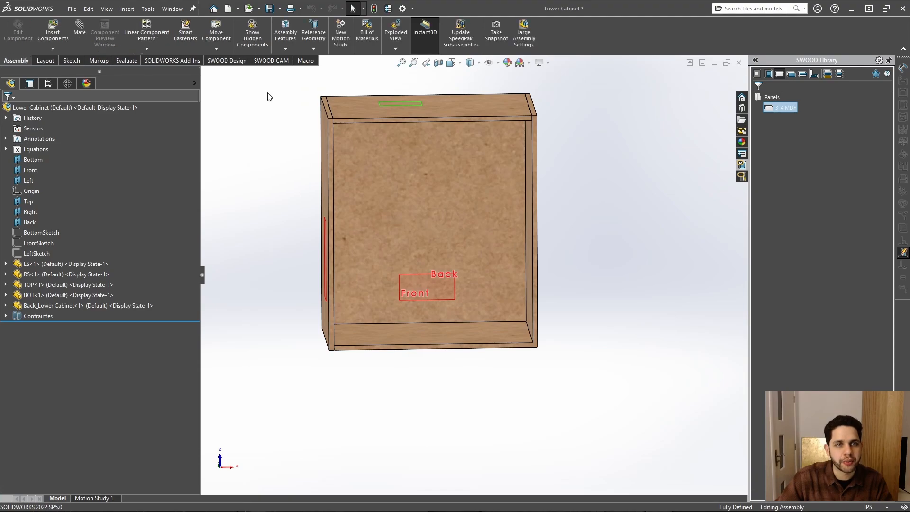
pyautogui.click(488, 329)
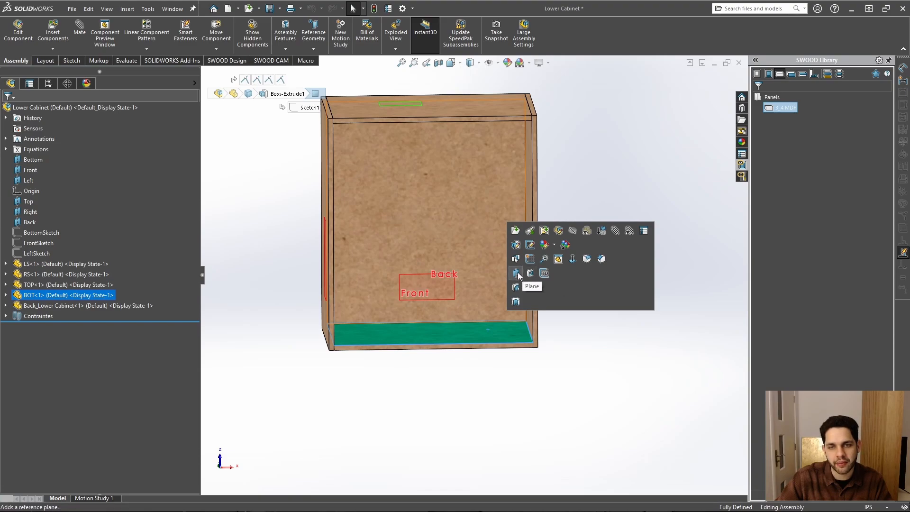
pyautogui.press('Escape')
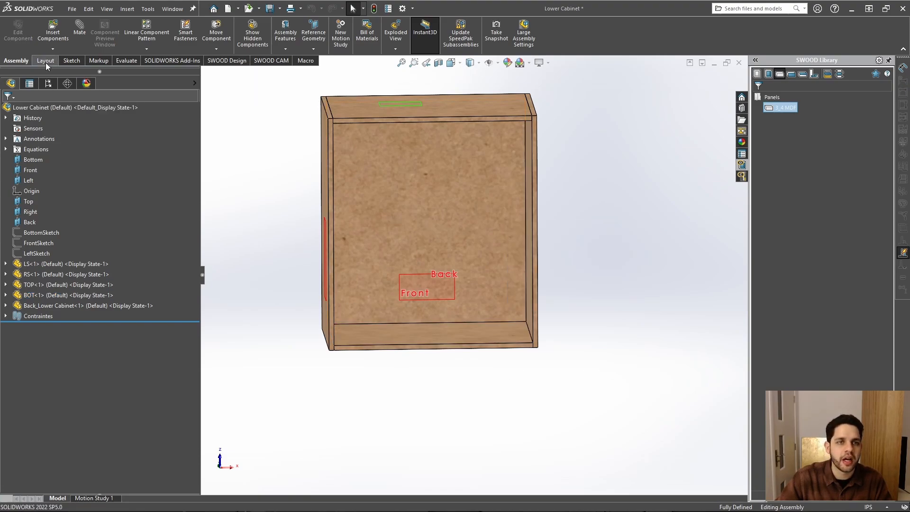
pyautogui.click(487, 335)
pyautogui.press('Escape')
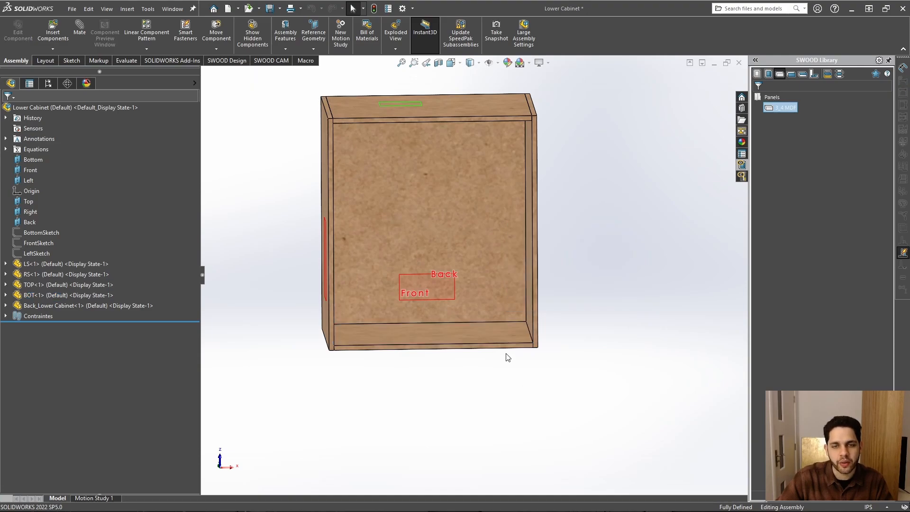
pyautogui.click(502, 337)
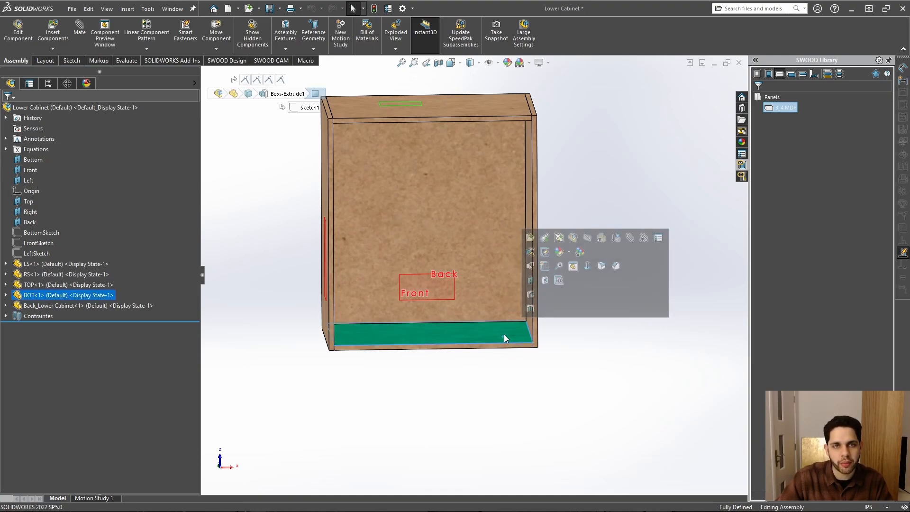
pyautogui.click(315, 49)
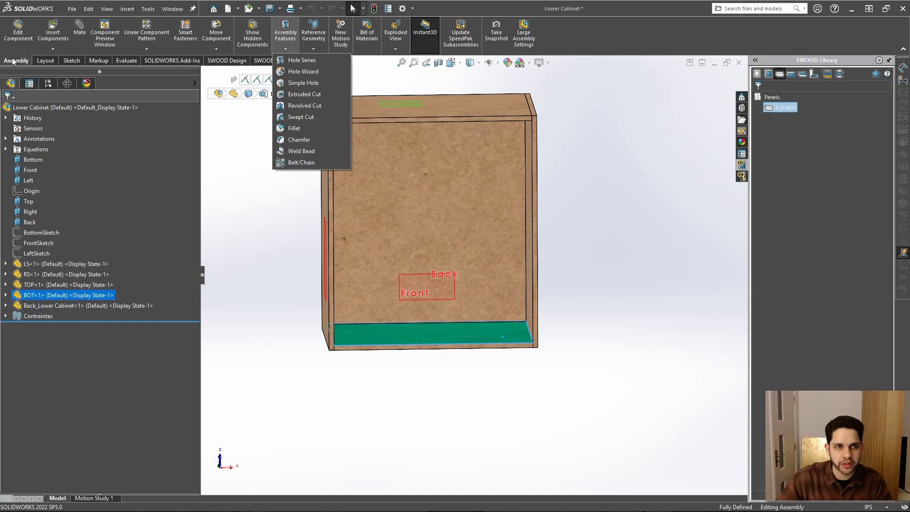
pyautogui.click(313, 42)
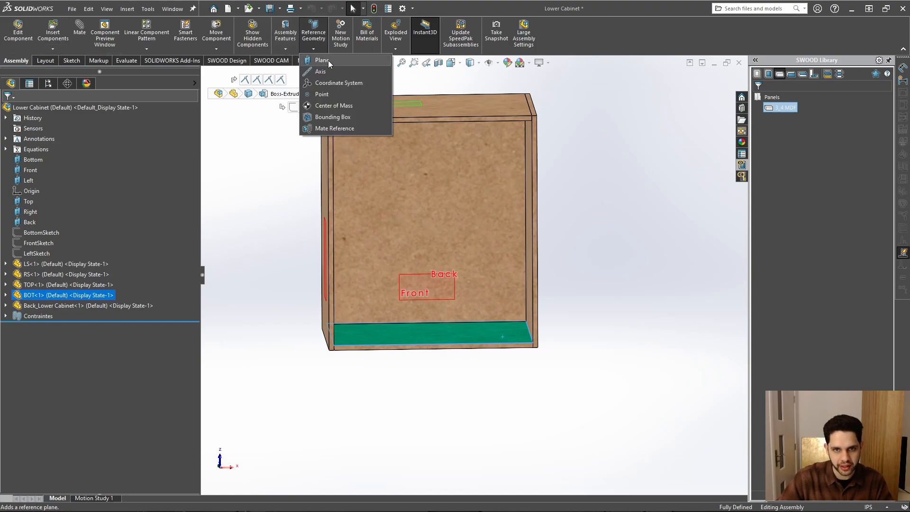
pyautogui.click(328, 61)
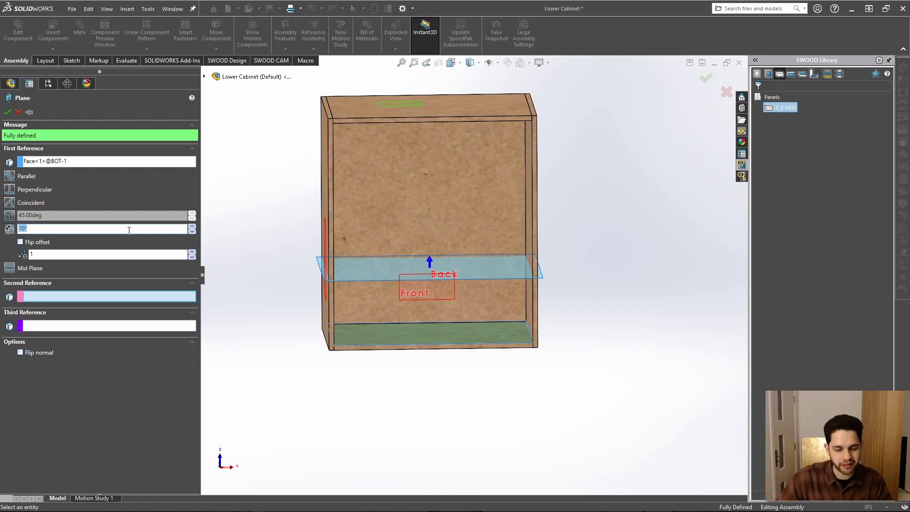
pyautogui.write('15')
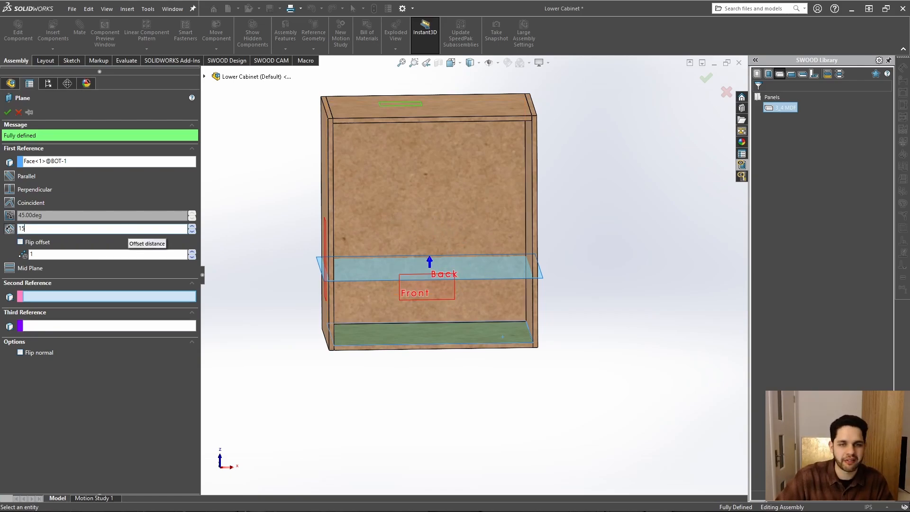
pyautogui.press('Return')
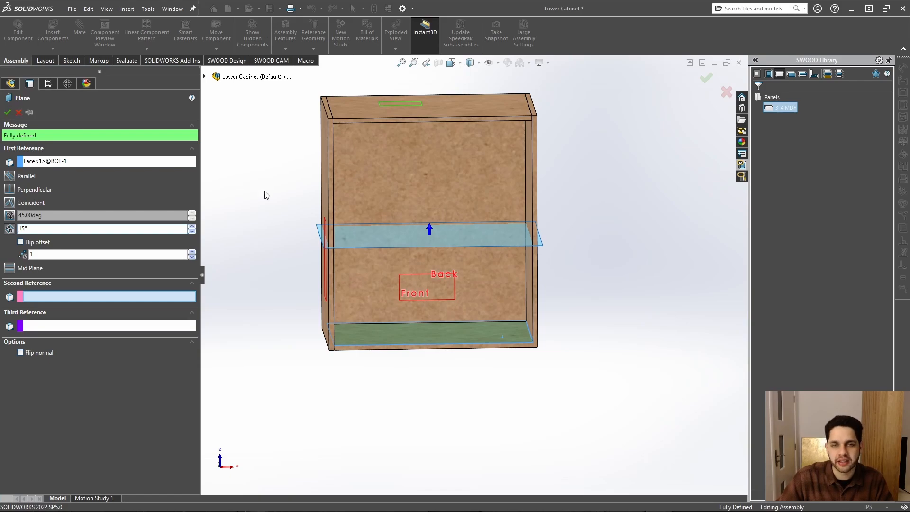
pyautogui.click(7, 112)
# Step: Rename the new reference plane as Shelf BOT Offset
pyautogui.moveTo(468, 332); pyautogui.dragTo(395, 302, button='middle')
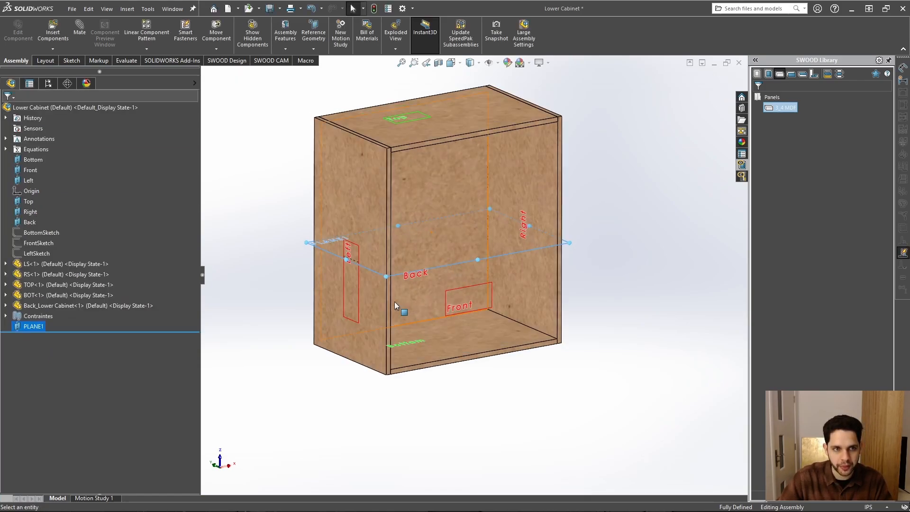
pyautogui.rightClick(32, 326)
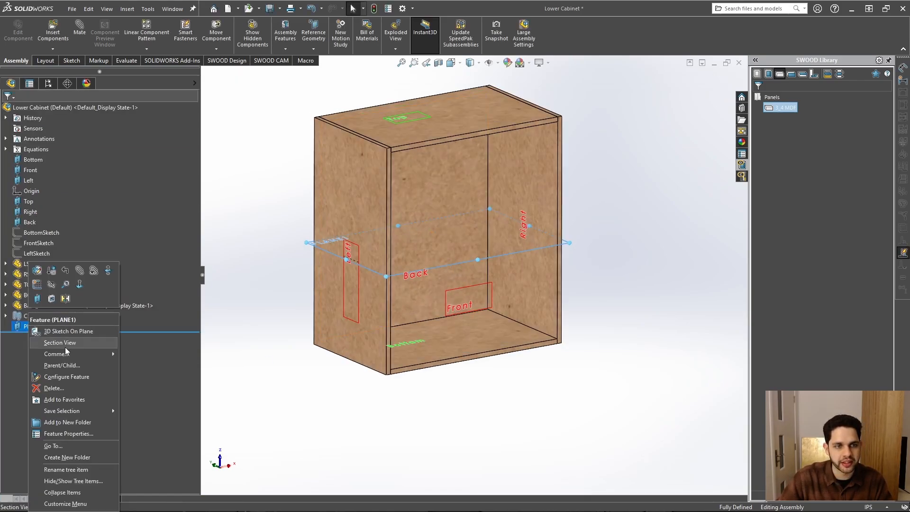
pyautogui.click(87, 470)
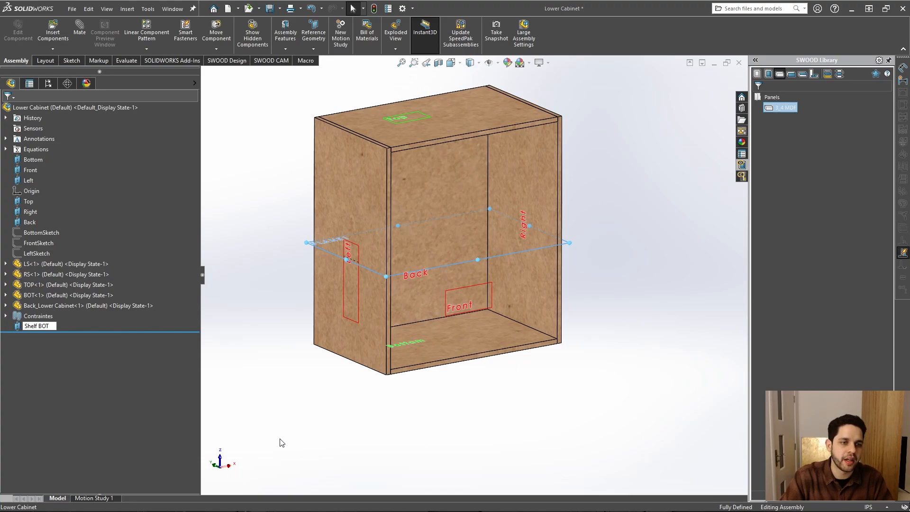
pyautogui.press('Return')
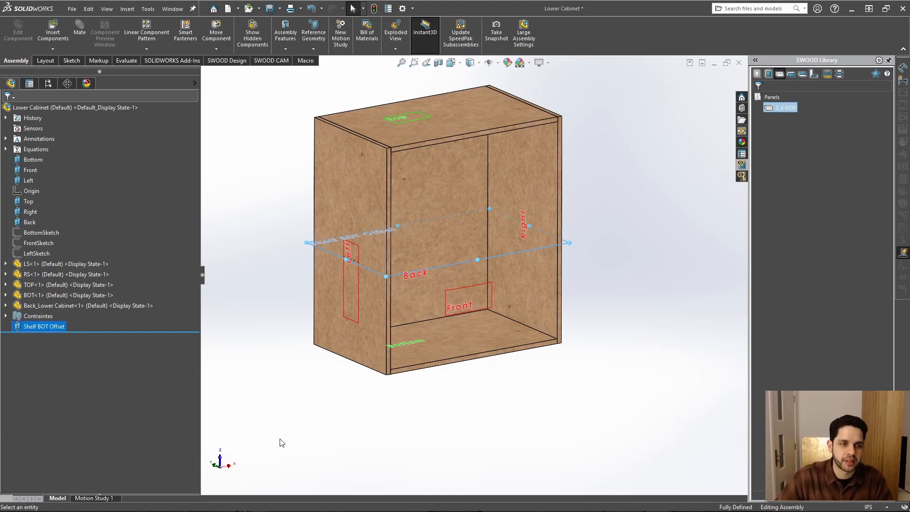
pyautogui.click(61, 327)
pyautogui.moveTo(374, 377); pyautogui.dragTo(403, 332, button='middle')
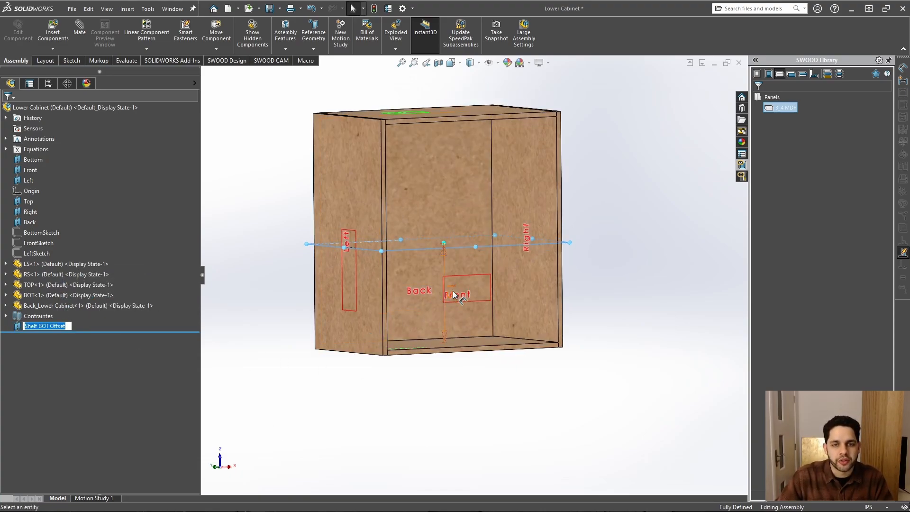
pyautogui.moveTo(453, 296); pyautogui.dragTo(485, 421, button='middle')
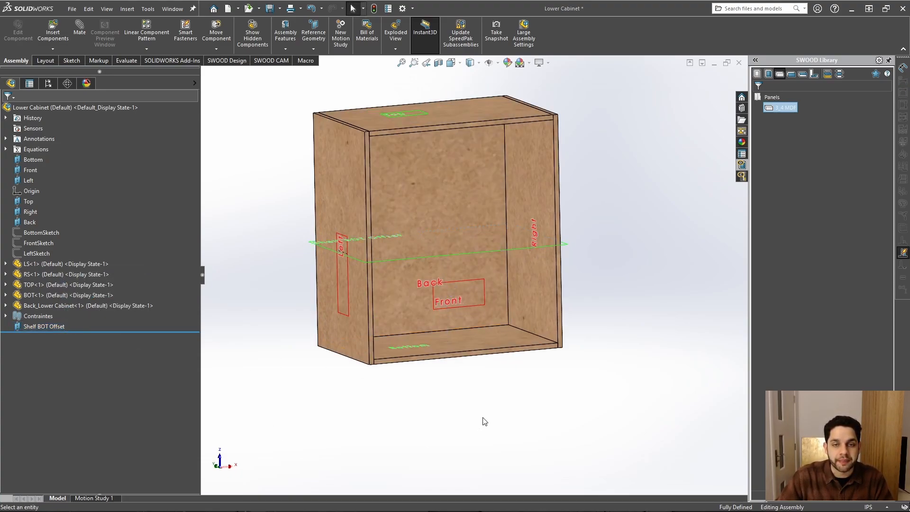
# Step: Start a new panel from the 3_4 MDF library panel and insert it as a predefined Shelf
pyautogui.rightClick(795, 108)
pyautogui.click(817, 192)
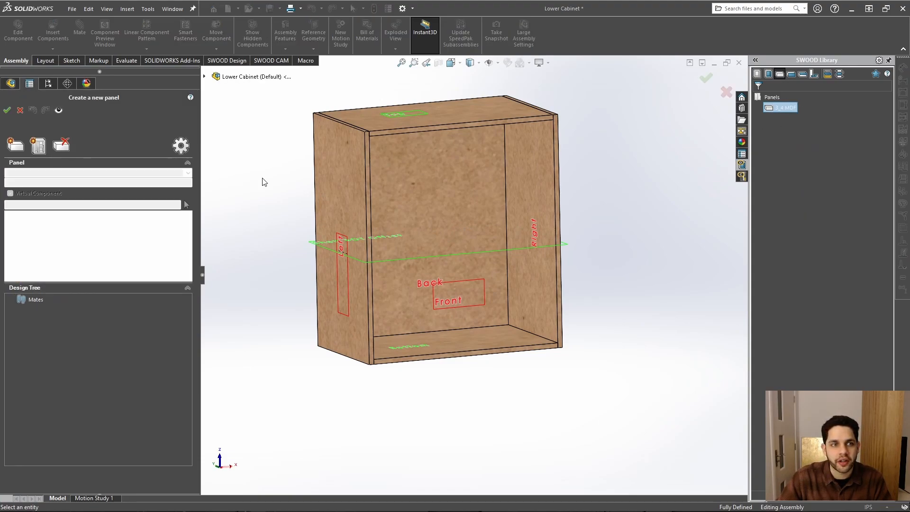
pyautogui.click(38, 145)
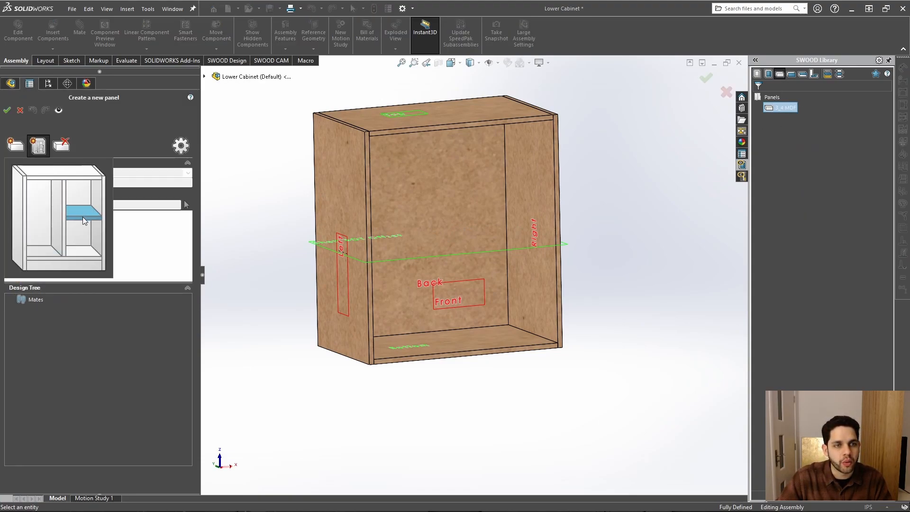
pyautogui.click(81, 216)
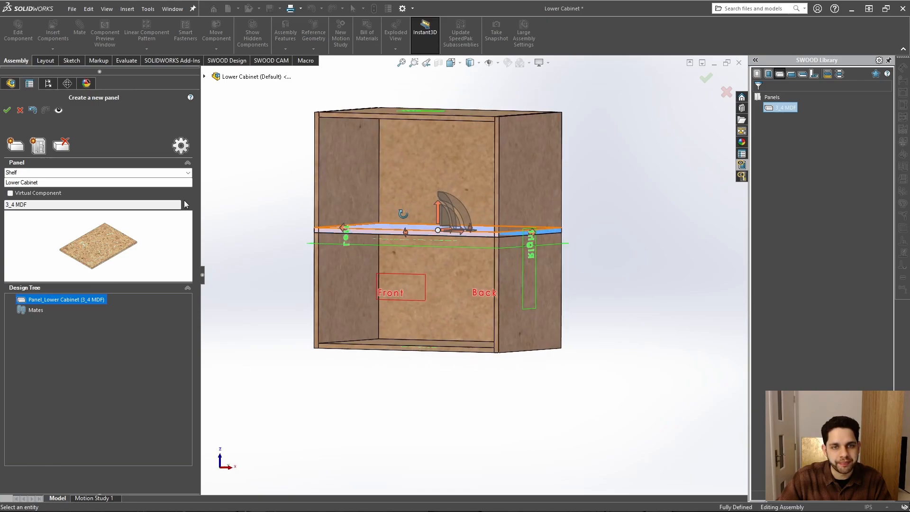
# Step: Fit the shelf's edges to the side panels' inner faces, the back panel's inner face and the Front plane
pyautogui.moveTo(348, 180); pyautogui.dragTo(537, 227, button='middle')
pyautogui.click(536, 227)
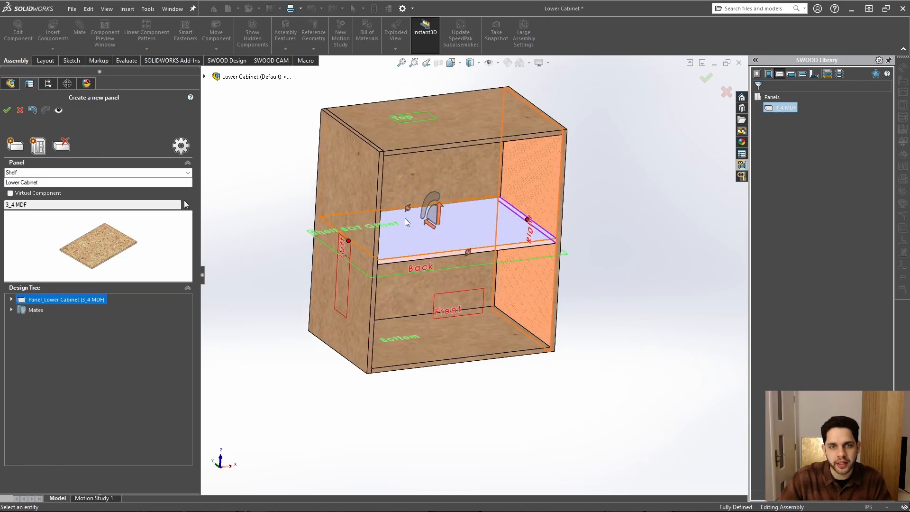
pyautogui.click(462, 177)
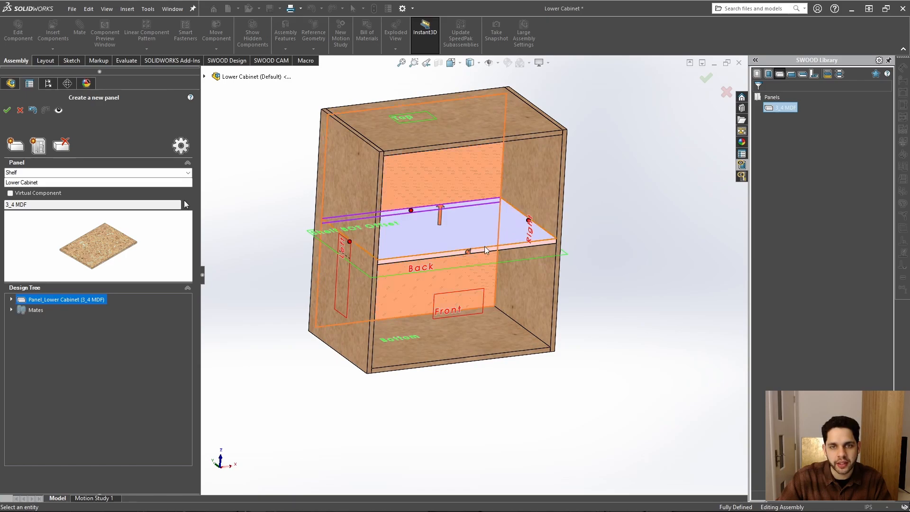
pyautogui.click(475, 312)
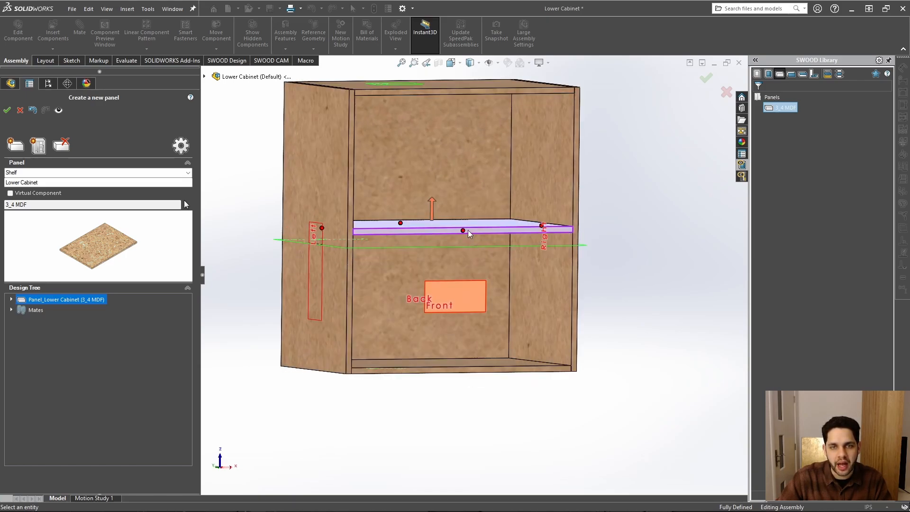
# Step: Move the shelf down inside the cabinet and snap its upper face to the Shelf BOT Offset plane
pyautogui.moveTo(608, 232); pyautogui.dragTo(511, 274, button='middle')
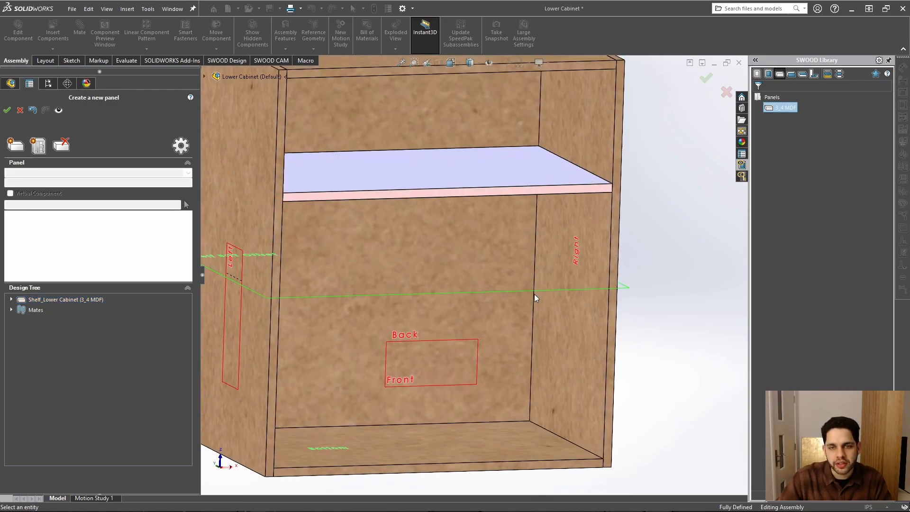
pyautogui.scroll(3, 534, 294)
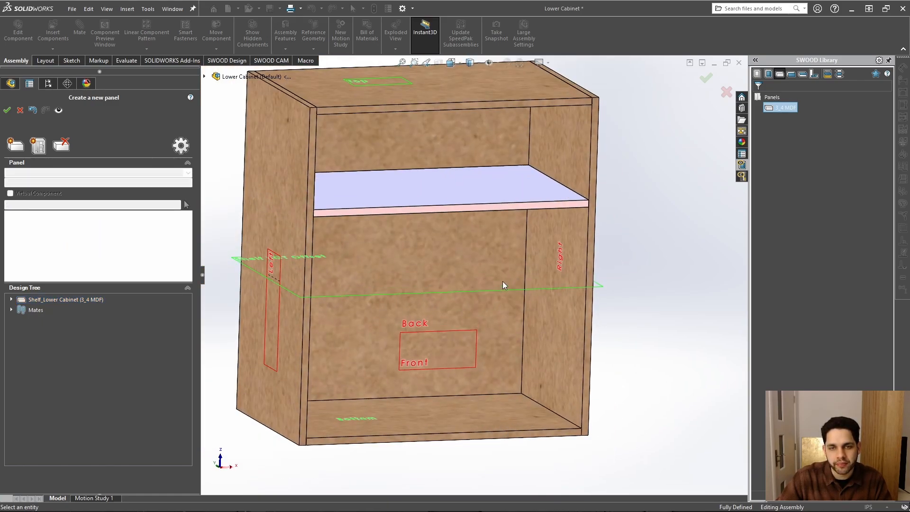
pyautogui.moveTo(504, 288); pyautogui.dragTo(547, 292, button='middle')
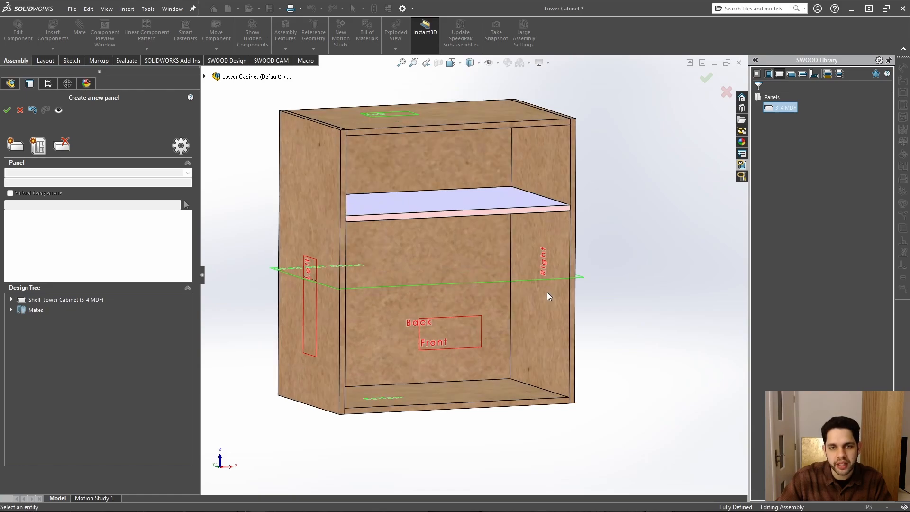
pyautogui.click(486, 195)
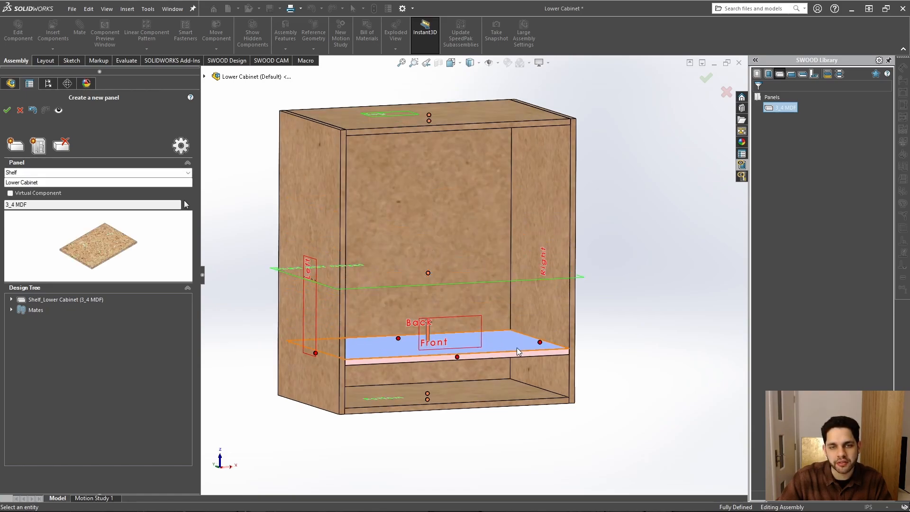
pyautogui.click(512, 305)
pyautogui.scroll(-5, 523, 342)
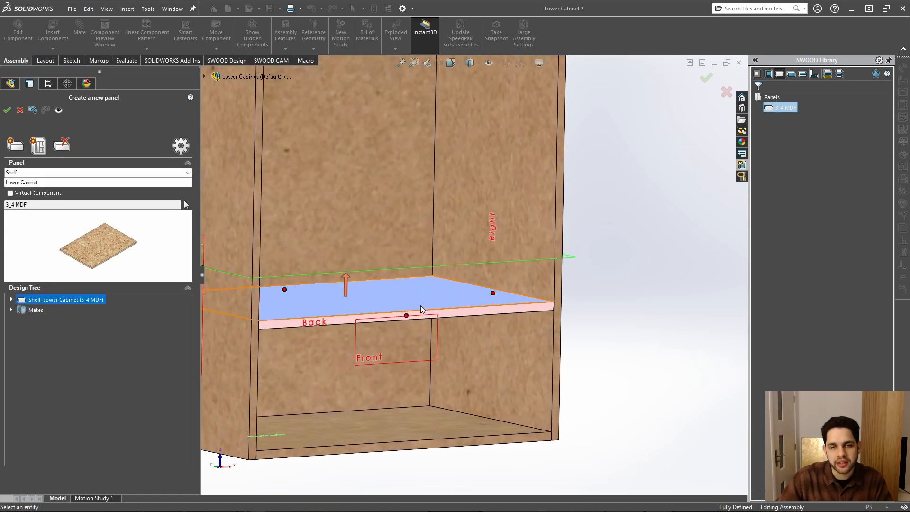
pyautogui.moveTo(434, 301); pyautogui.dragTo(419, 286)
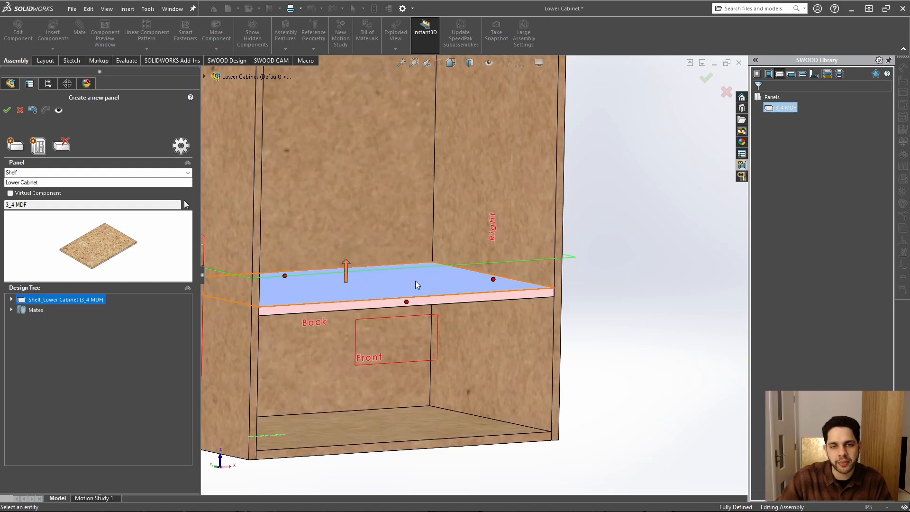
pyautogui.moveTo(390, 287); pyautogui.dragTo(417, 254)
pyautogui.moveTo(418, 254); pyautogui.dragTo(388, 269, button='middle')
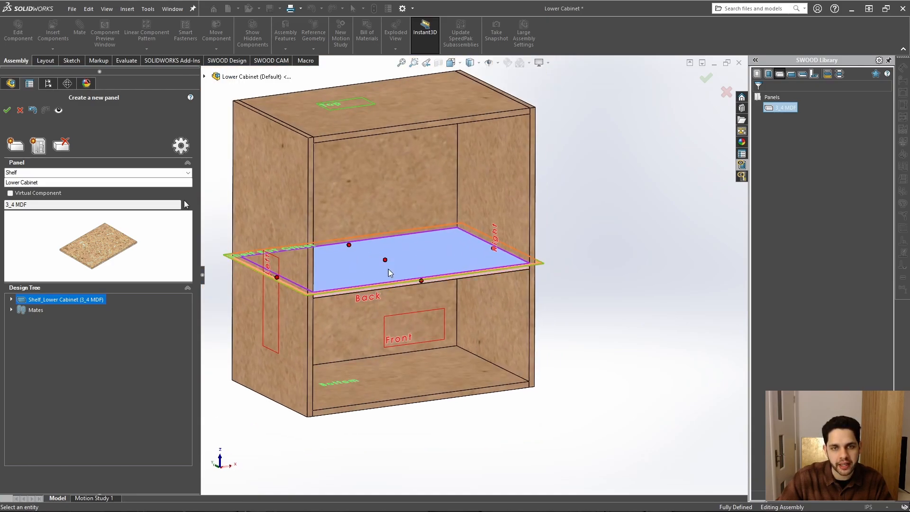
# Step: Release the shelf's upper face from the Shelf BOT Offset plane and snap its underside to that plane instead
pyautogui.click(386, 260)
pyautogui.click(425, 247)
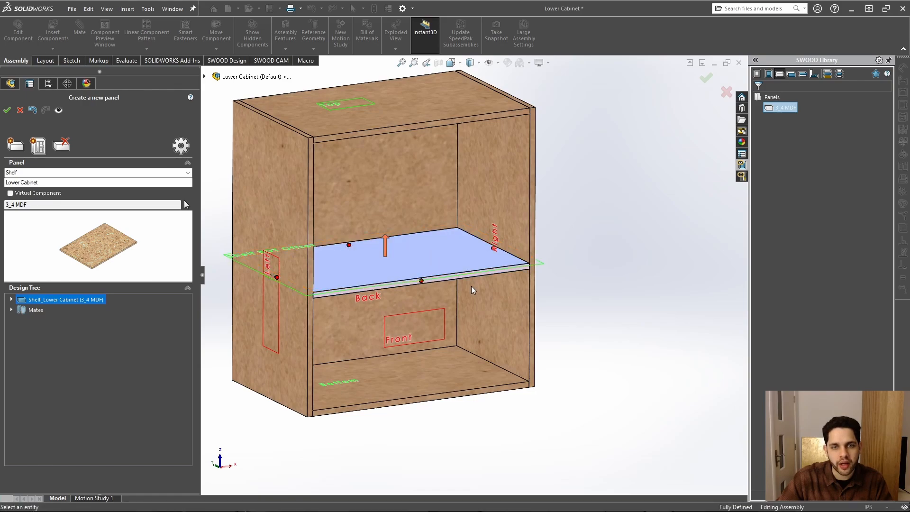
pyautogui.moveTo(471, 286); pyautogui.dragTo(459, 328, button='middle')
pyautogui.scroll(2, 339, 248)
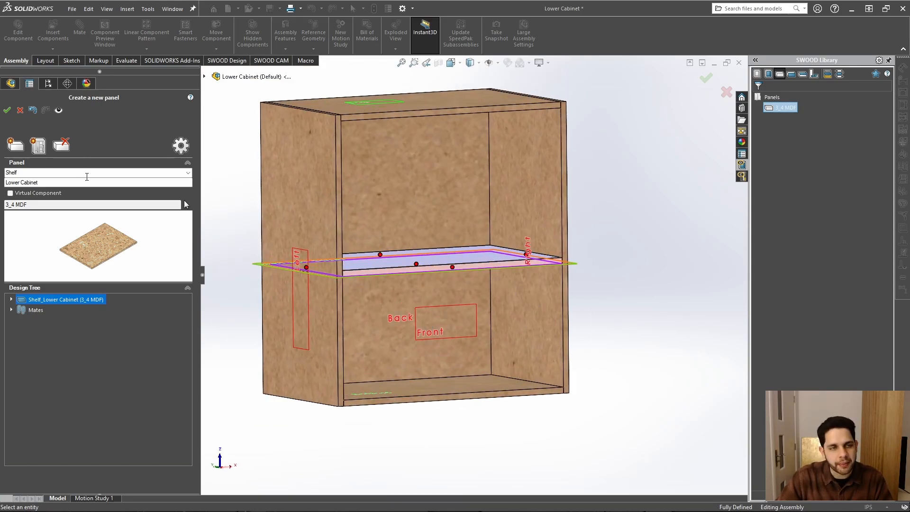
# Step: Accept the shelf panel and set the Shelf BOT Offset plane's offset distance to 20 inches
pyautogui.click(7, 111)
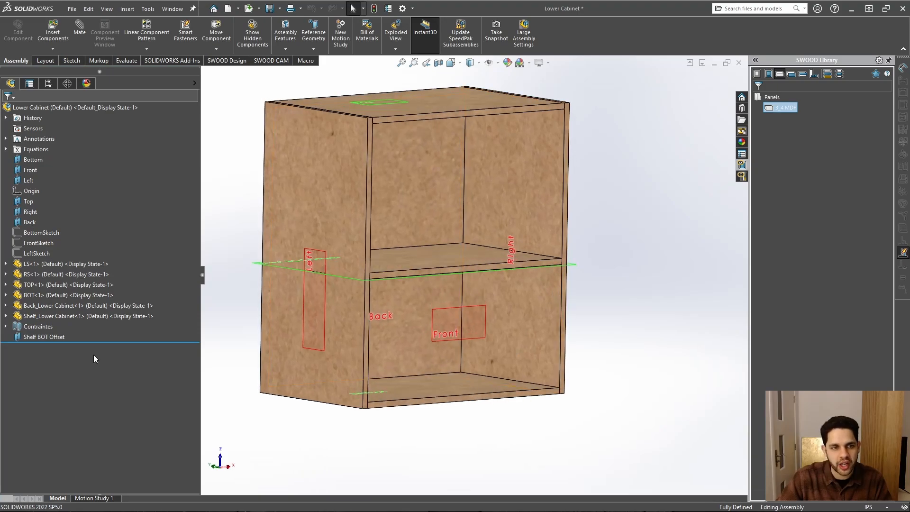
pyautogui.click(31, 338)
pyautogui.rightClick(30, 337)
pyautogui.click(230, 286)
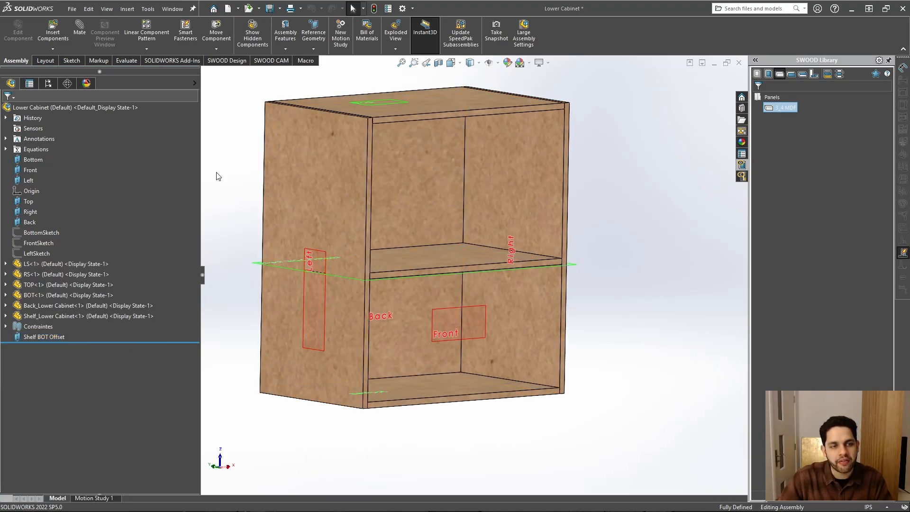
pyautogui.click(37, 339)
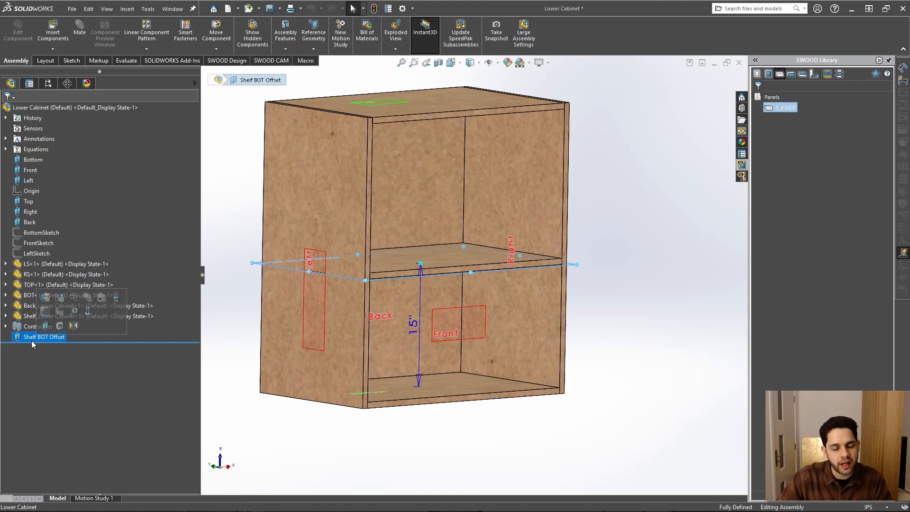
pyautogui.rightClick(32, 340)
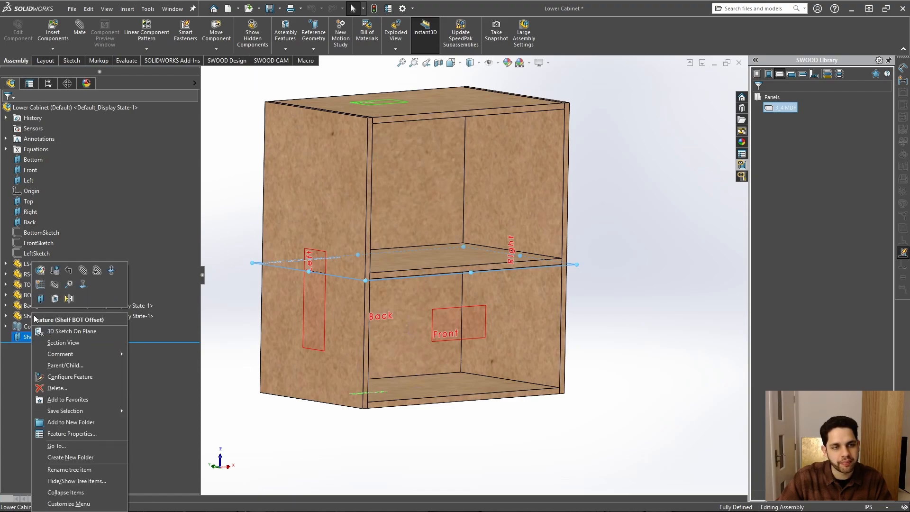
pyautogui.click(38, 270)
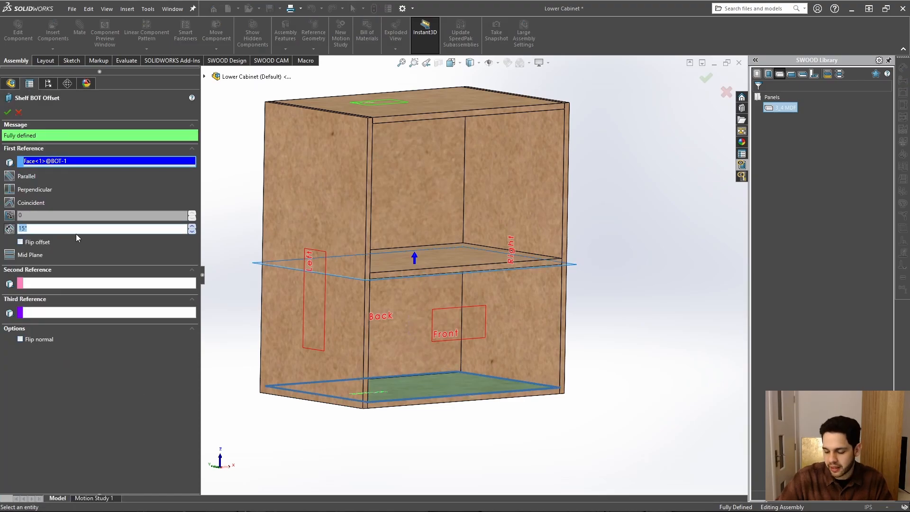
pyautogui.write('20')
pyautogui.press('Return')
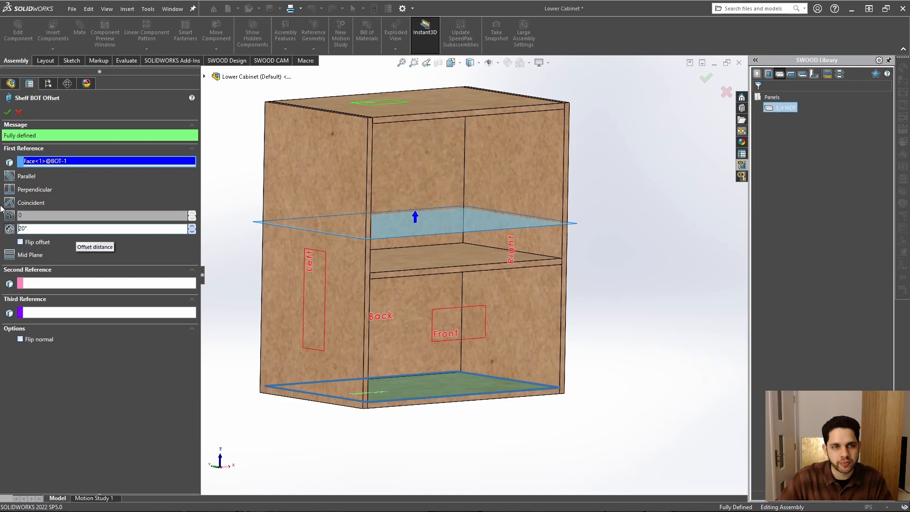
pyautogui.click(8, 113)
# Step: Measure the distance between the shelf's underside and the bottom panel's inner face
pyautogui.moveTo(600, 269); pyautogui.dragTo(506, 365, button='middle')
pyautogui.scroll(-1, 513, 250)
pyautogui.scroll(1, 513, 250)
pyautogui.scroll(-1, 555, 244)
pyautogui.press('m')
pyautogui.click(504, 254)
pyautogui.scroll(1, 504, 254)
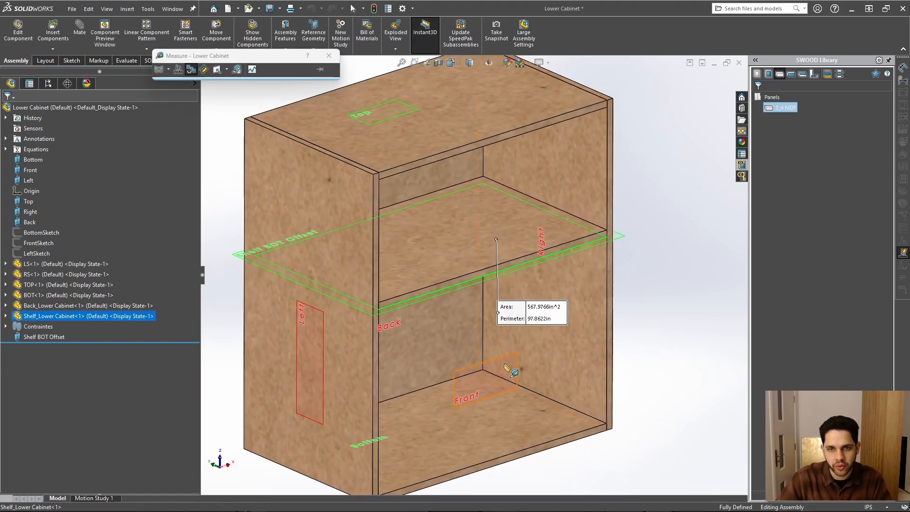
pyautogui.click(545, 409)
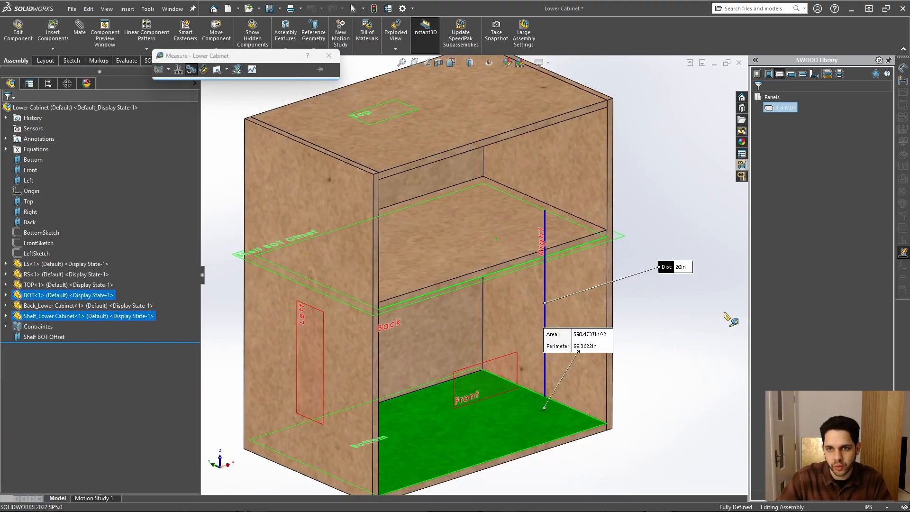
pyautogui.press('Escape')
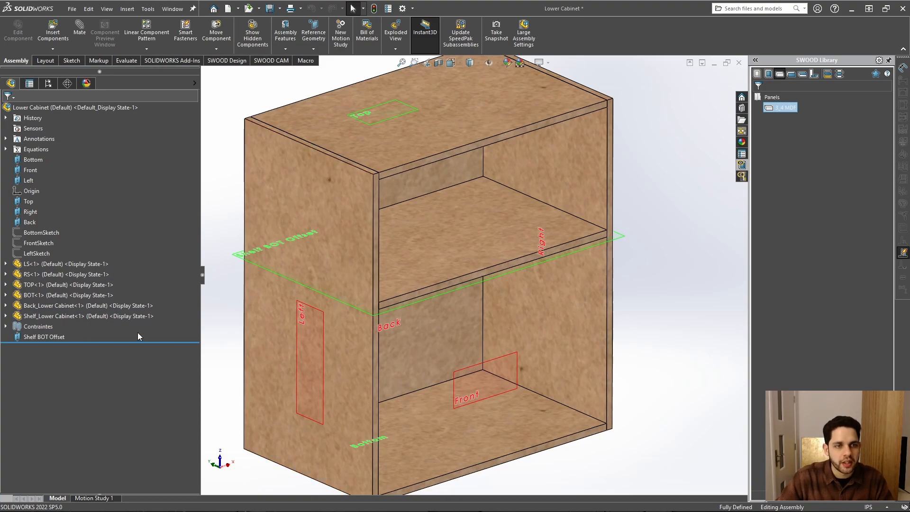
# Step: Rename the back panel part as BK, accepting the temporary document rename
pyautogui.click(82, 305)
pyautogui.rightClick(99, 307)
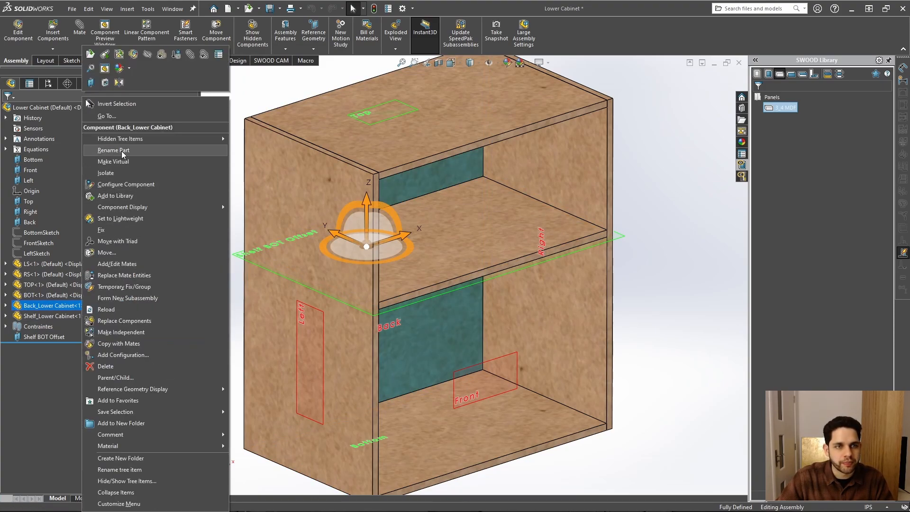
pyautogui.click(122, 151)
pyautogui.write('BK')
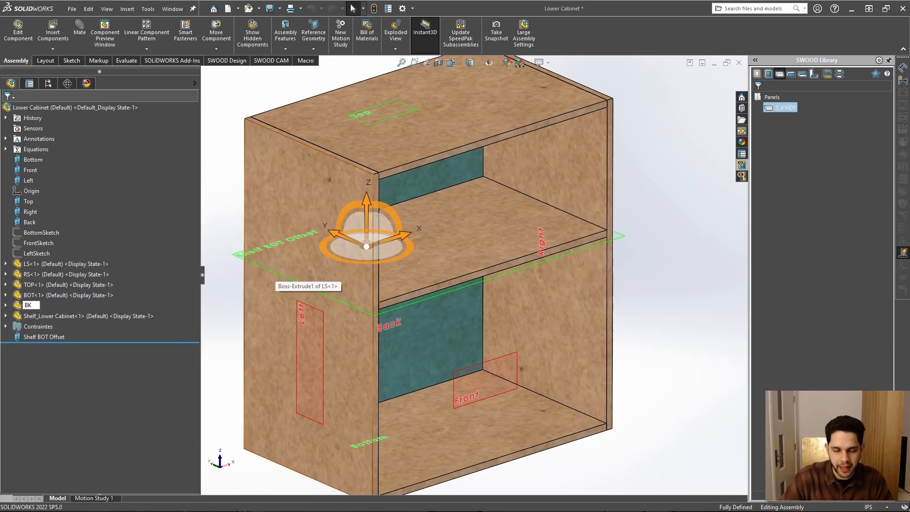
pyautogui.press('Return')
pyautogui.click(359, 255)
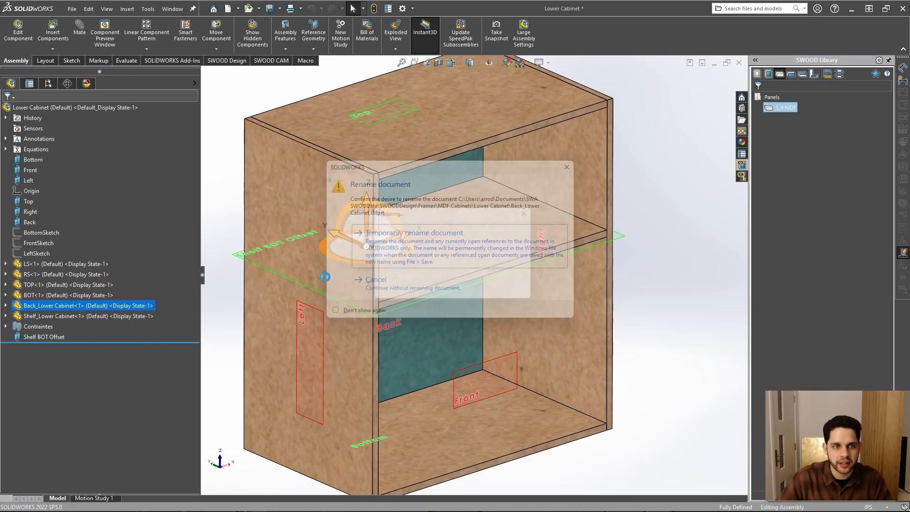
# Step: Rename the shelf panel part as Shelf, accepting the temporary document rename
pyautogui.click(91, 316)
pyautogui.rightClick(91, 315)
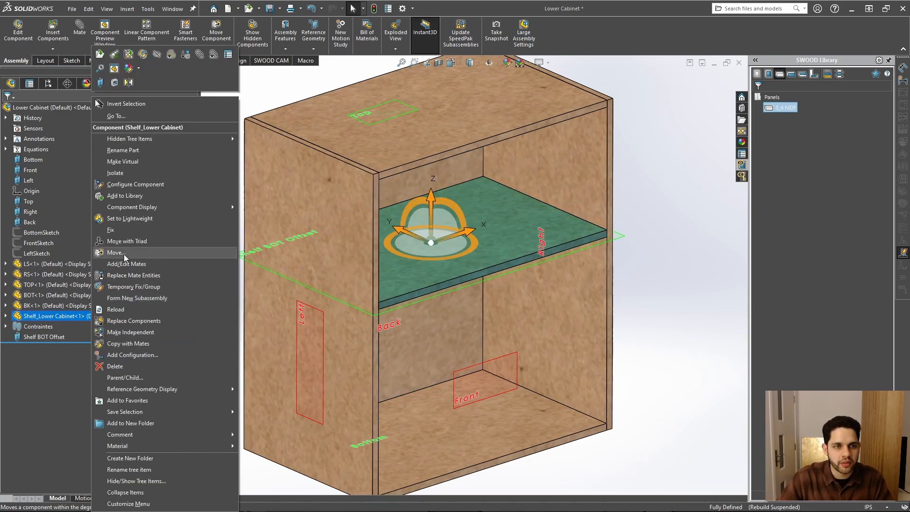
pyautogui.click(129, 151)
pyautogui.write('Shelf')
pyautogui.press('Return')
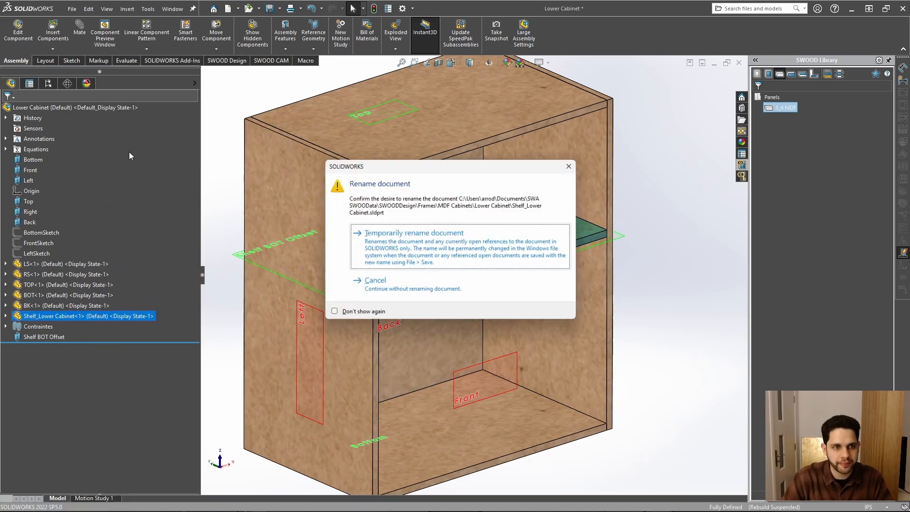
pyautogui.click(391, 257)
pyautogui.scroll(3, 520, 291)
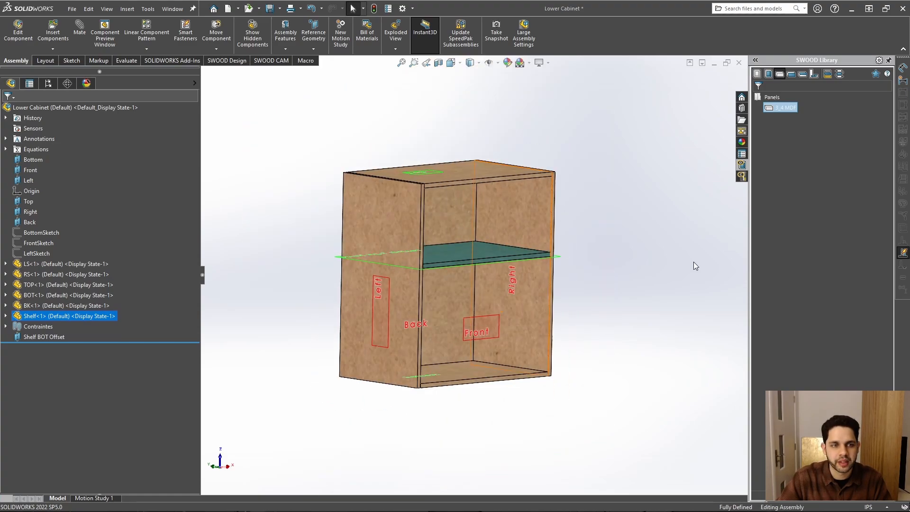
# Step: Examine the cabinet frame and its shelf from several angles
pyautogui.click(695, 266)
pyautogui.moveTo(602, 282); pyautogui.dragTo(583, 268, button='middle')
pyautogui.scroll(-2, 493, 253)
pyautogui.moveTo(485, 252); pyautogui.dragTo(501, 270, button='middle')
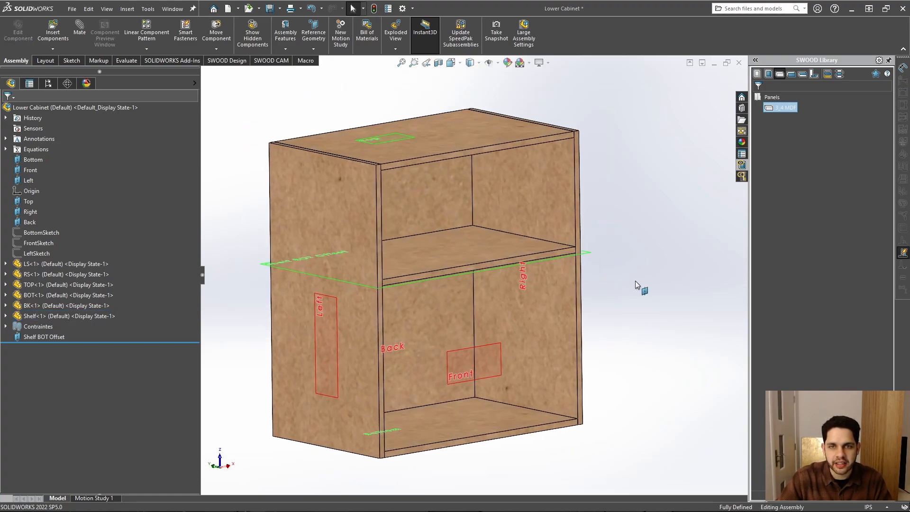
pyautogui.moveTo(499, 272); pyautogui.dragTo(460, 268, button='middle')
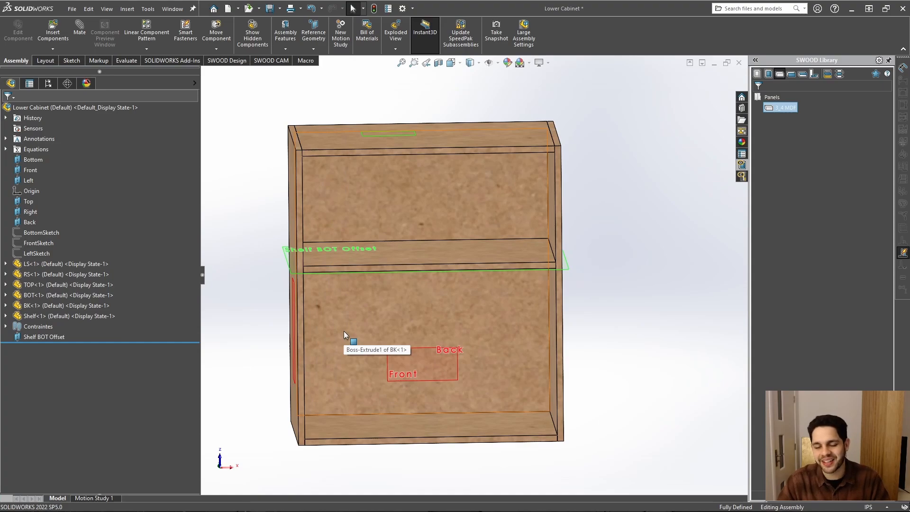
pyautogui.scroll(-5, 559, 124)
pyautogui.moveTo(525, 195); pyautogui.dragTo(621, 208, button='middle')
pyautogui.scroll(4, 496, 213)
pyautogui.scroll(3, 541, 286)
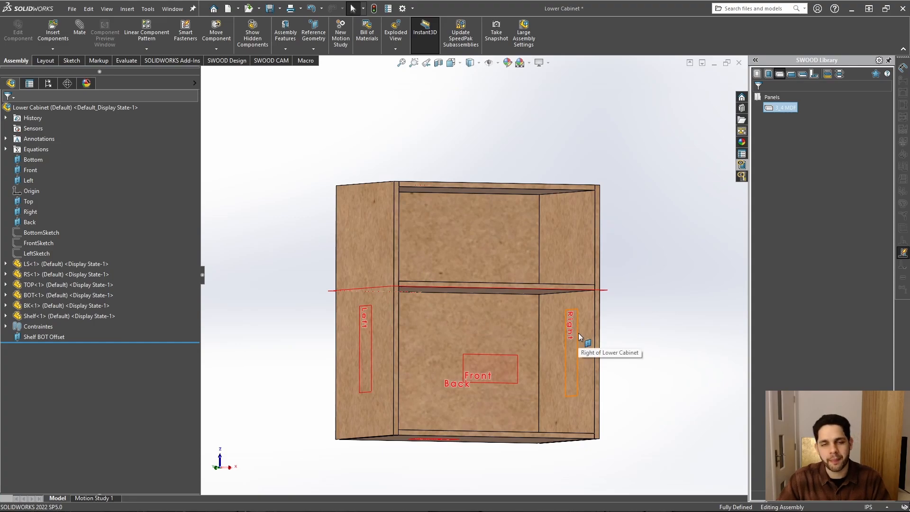
pyautogui.moveTo(578, 333); pyautogui.dragTo(526, 280, button='middle')
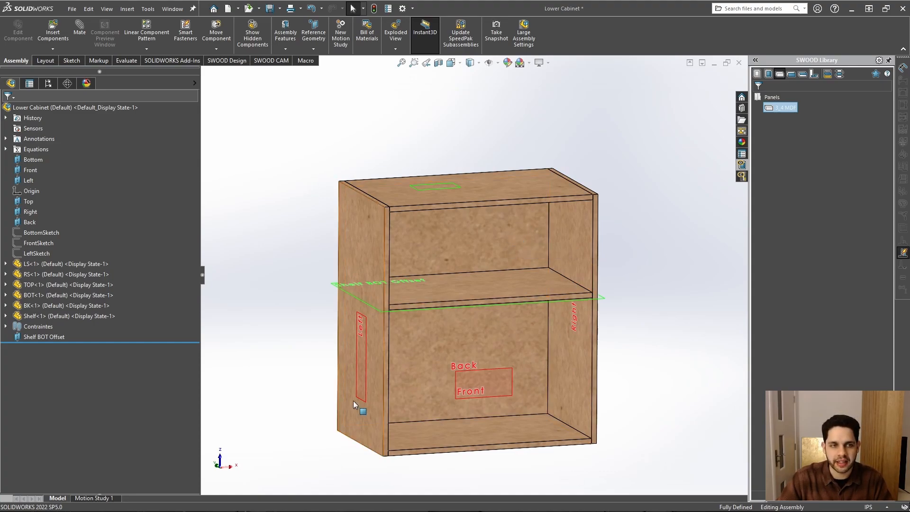
pyautogui.moveTo(356, 401); pyautogui.dragTo(641, 278, button='middle')
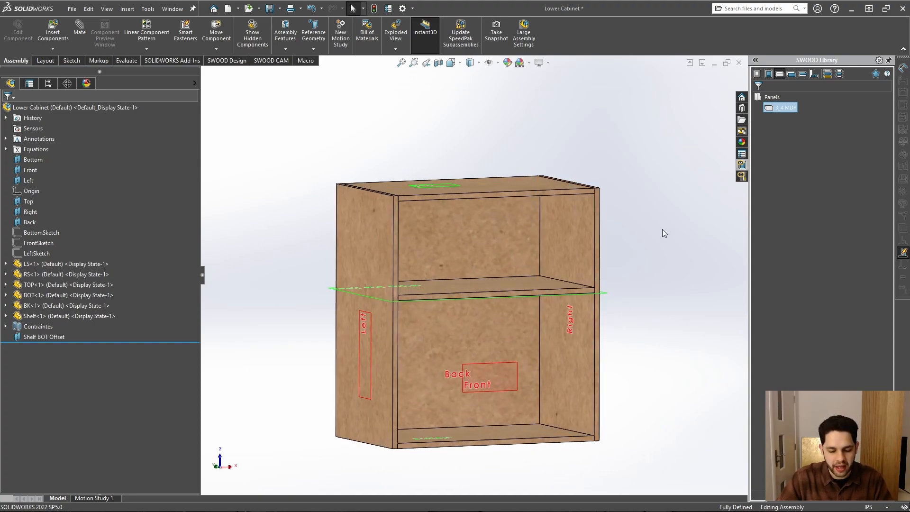
# Step: Save the Lower Cabinet assembly and make the temporary part renames permanent
pyautogui.hotkey('ctrl', 's')
pyautogui.press('Return')
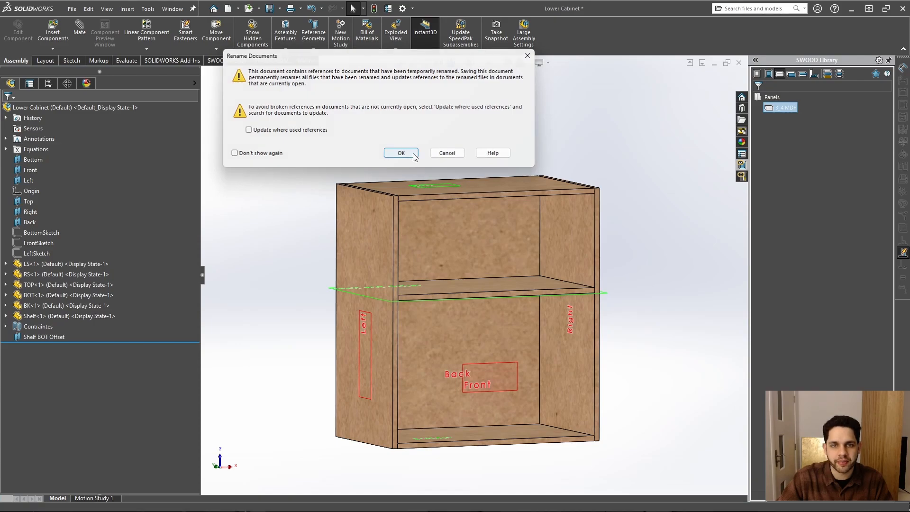
pyautogui.click(401, 153)
# Step: Examine how the side panels meet the top panel at the cabinet's upper corners
pyautogui.scroll(-5, 588, 227)
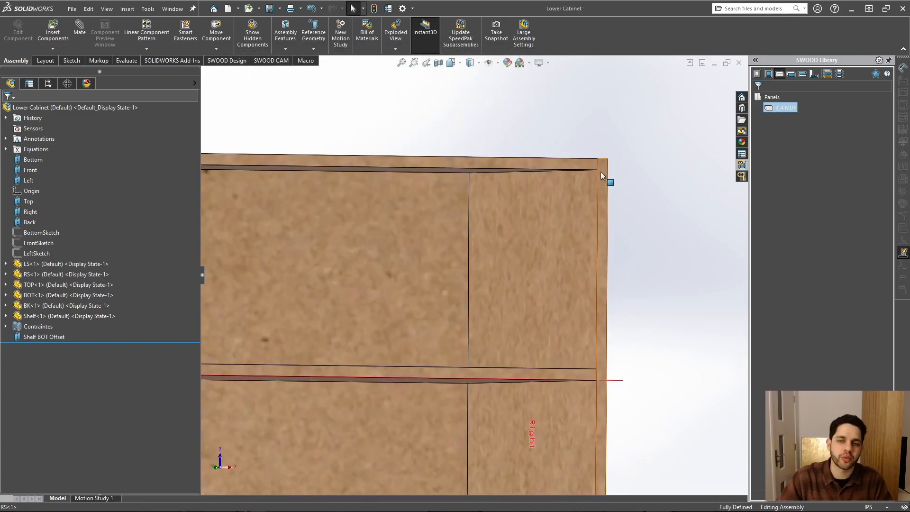
pyautogui.moveTo(583, 205); pyautogui.dragTo(431, 260, button='middle')
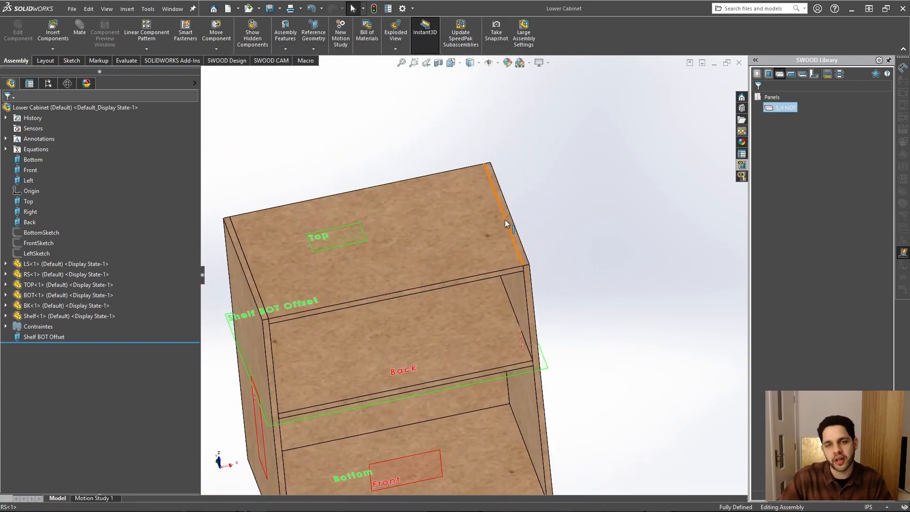
pyautogui.moveTo(531, 217); pyautogui.dragTo(499, 236, button='middle')
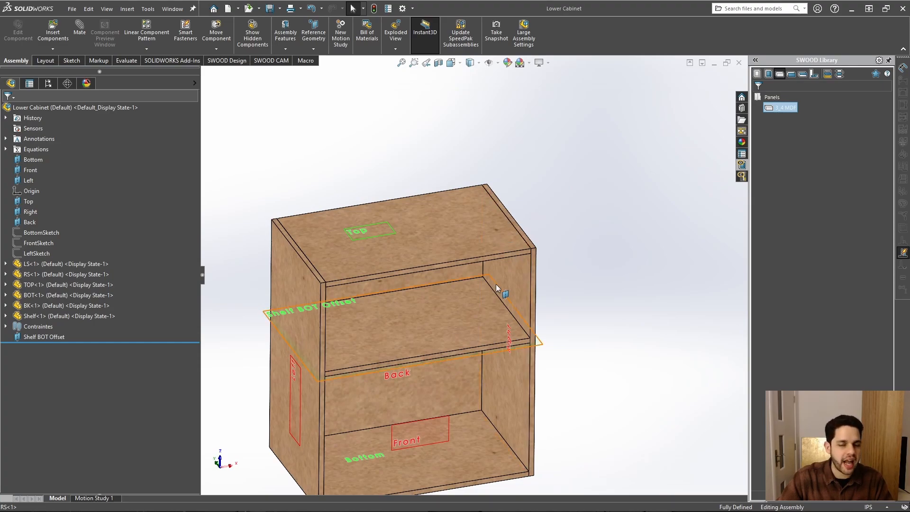
pyautogui.moveTo(496, 283); pyautogui.dragTo(486, 248, button='middle')
pyautogui.scroll(-2, 517, 204)
pyautogui.moveTo(516, 203); pyautogui.dragTo(495, 258, button='middle')
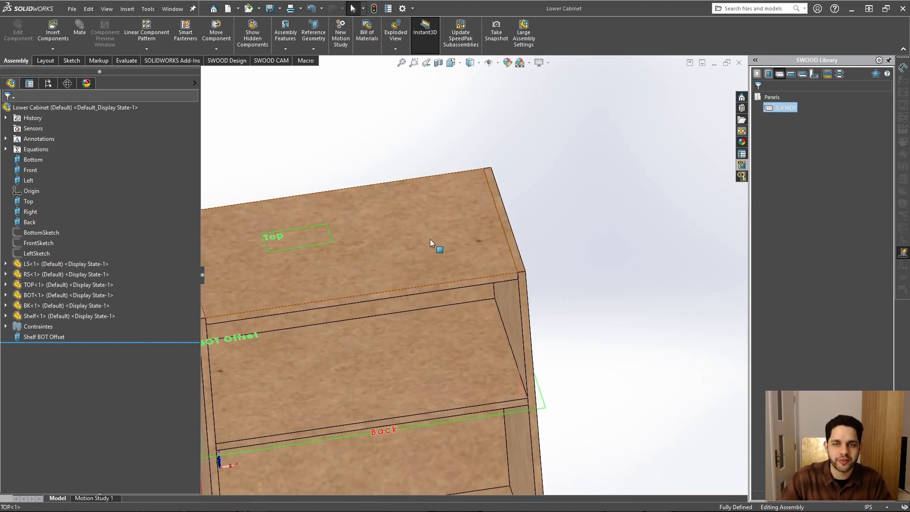
pyautogui.moveTo(431, 239); pyautogui.dragTo(474, 243, button='middle')
pyautogui.scroll(4, 474, 244)
pyautogui.keyDown('ctrl'); pyautogui.moveTo(456, 345); pyautogui.dragTo(442, 301, button='middle'); pyautogui.keyUp('ctrl')
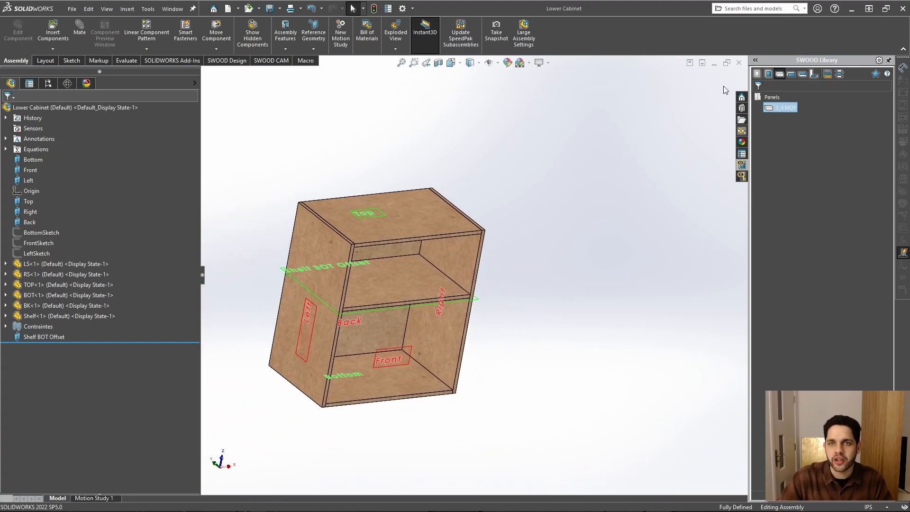
# Step: Close the Lower Cabinet assembly and reopen the Lower Cabinet frame from the MDF Cabinets folder of the SWOOD library
pyautogui.click(742, 66)
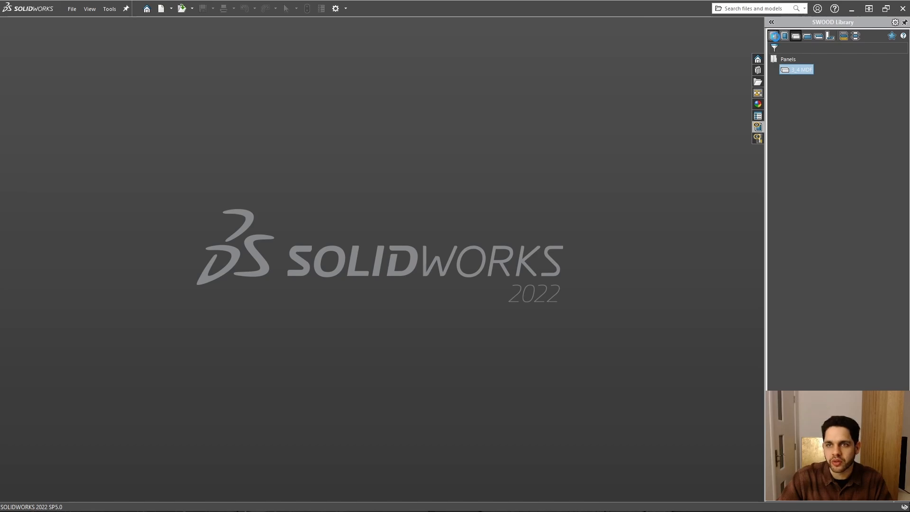
pyautogui.rightClick(798, 80)
pyautogui.click(825, 85)
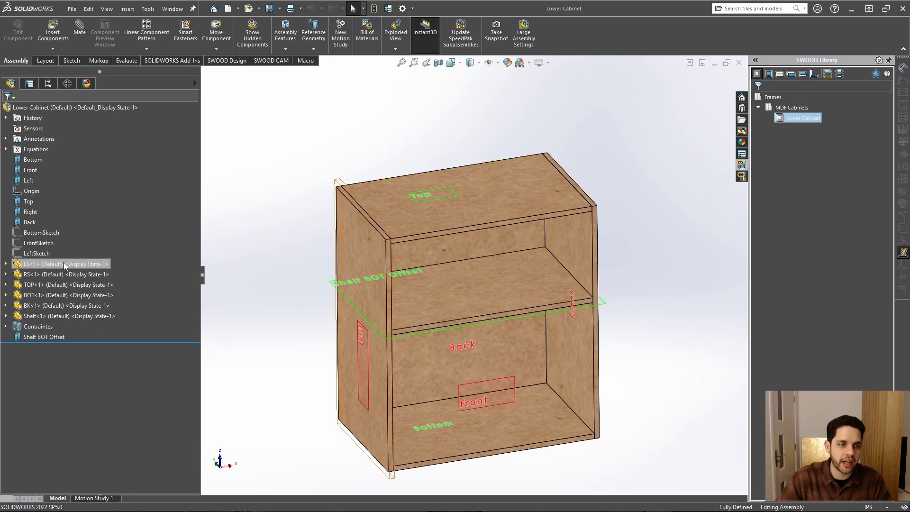
pyautogui.moveTo(357, 273); pyautogui.dragTo(359, 252, button='middle')
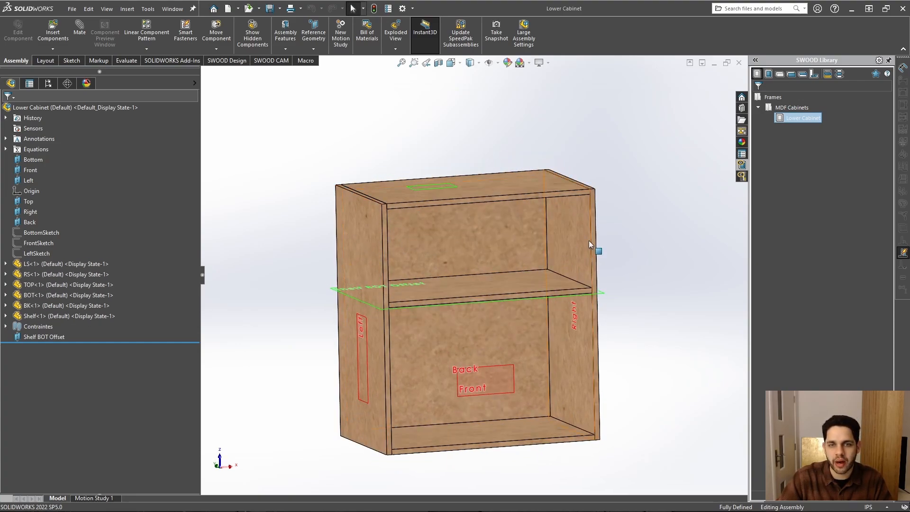
pyautogui.click(589, 242)
pyautogui.click(654, 312)
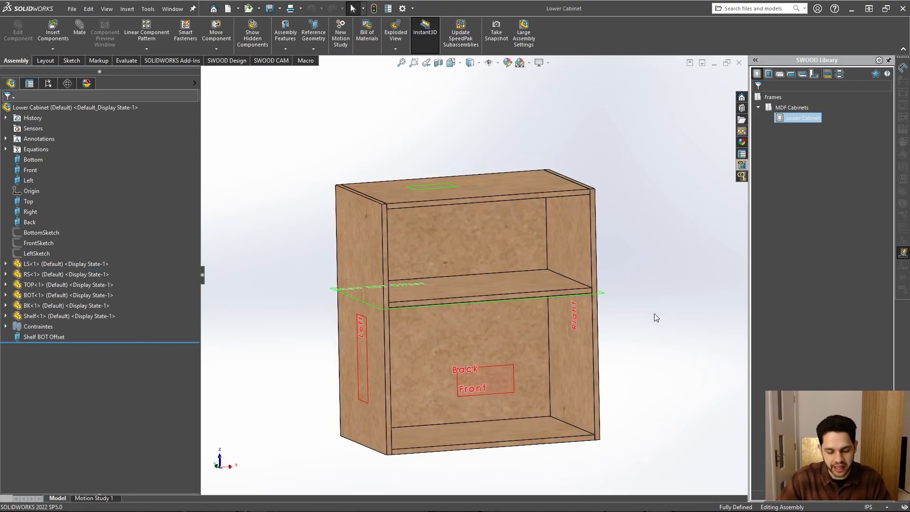